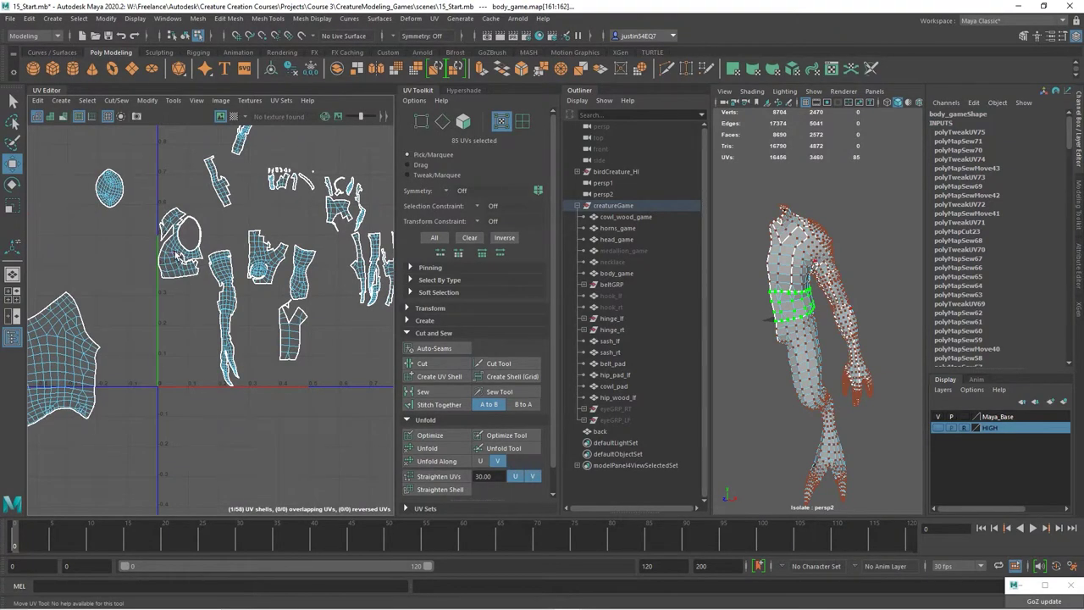
Move the shoulder UV shell down below the other shells and frame it
left_click(176, 254)
left_click_drag(179, 259, 216, 441)
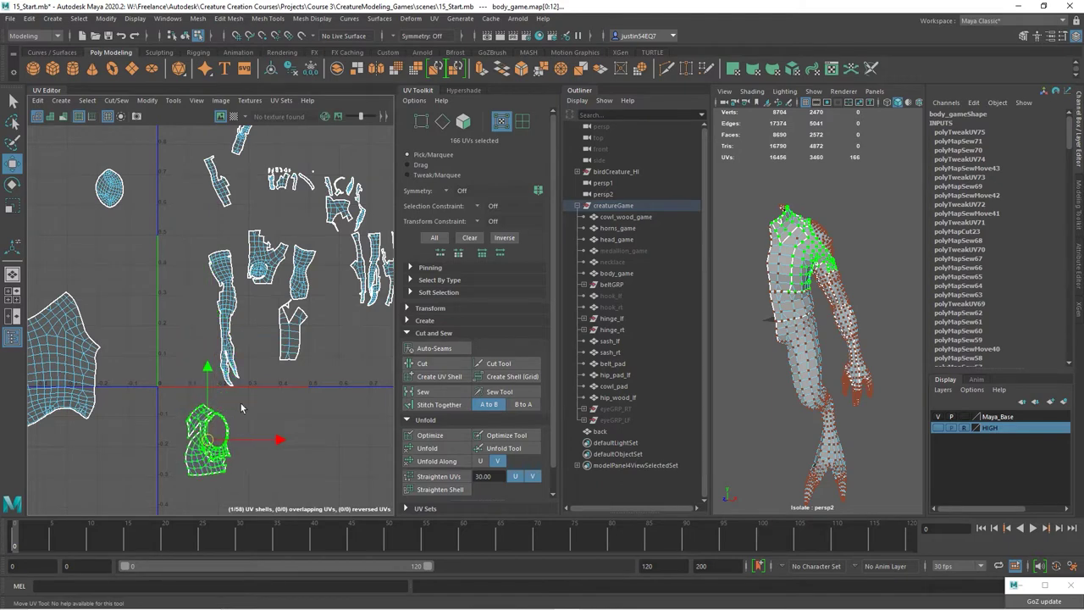
key("f")
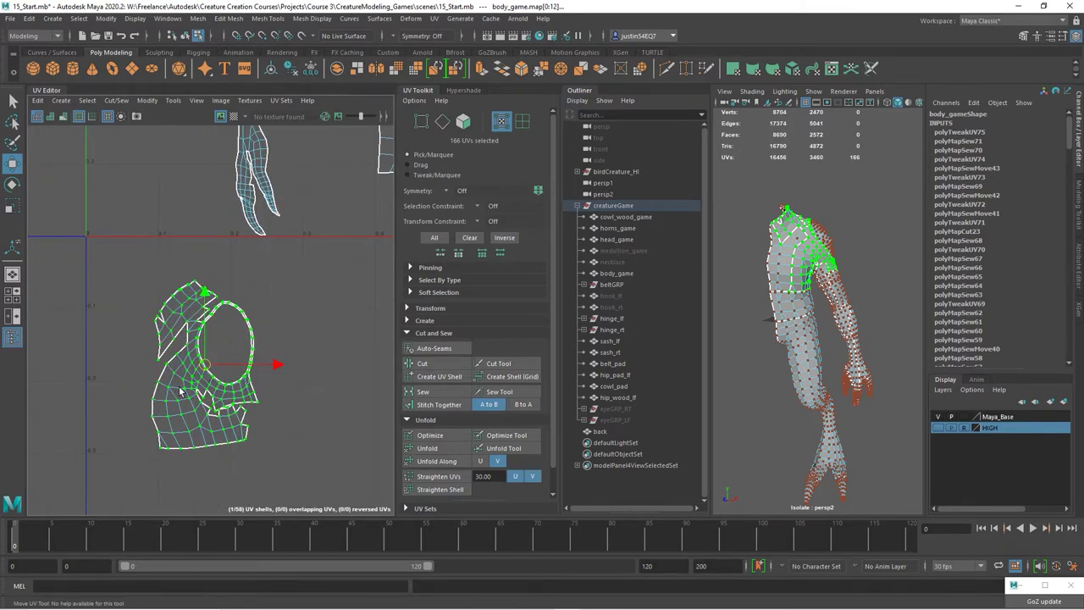
Stitch the left-side edges of the two shoulder pieces together and unfold the merged shell
right_click_drag(181, 390, 181, 338)
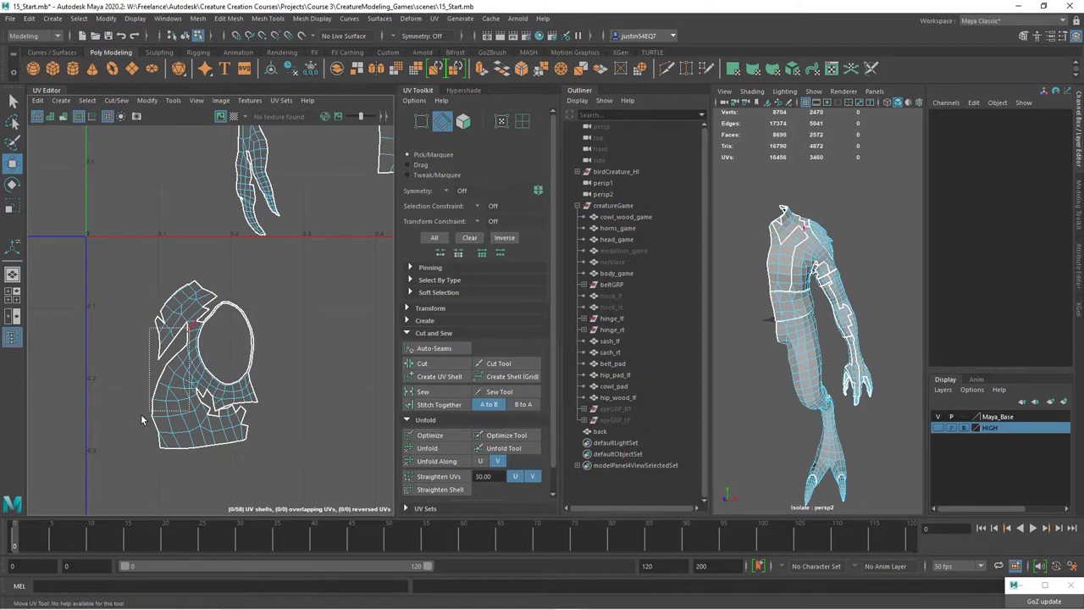
left_click_drag(121, 444, 122, 445)
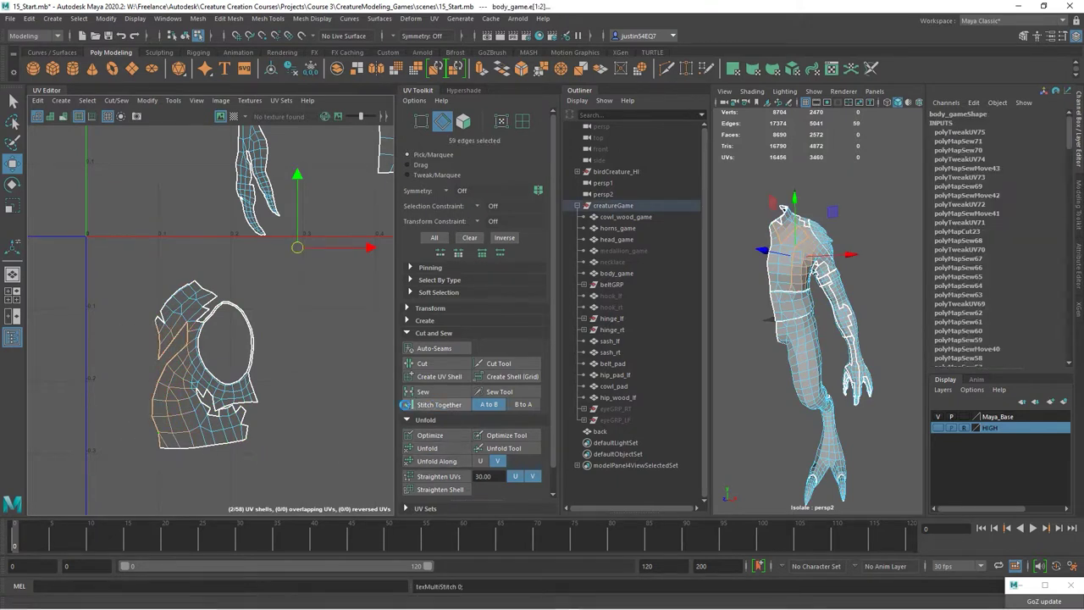
left_click(407, 404)
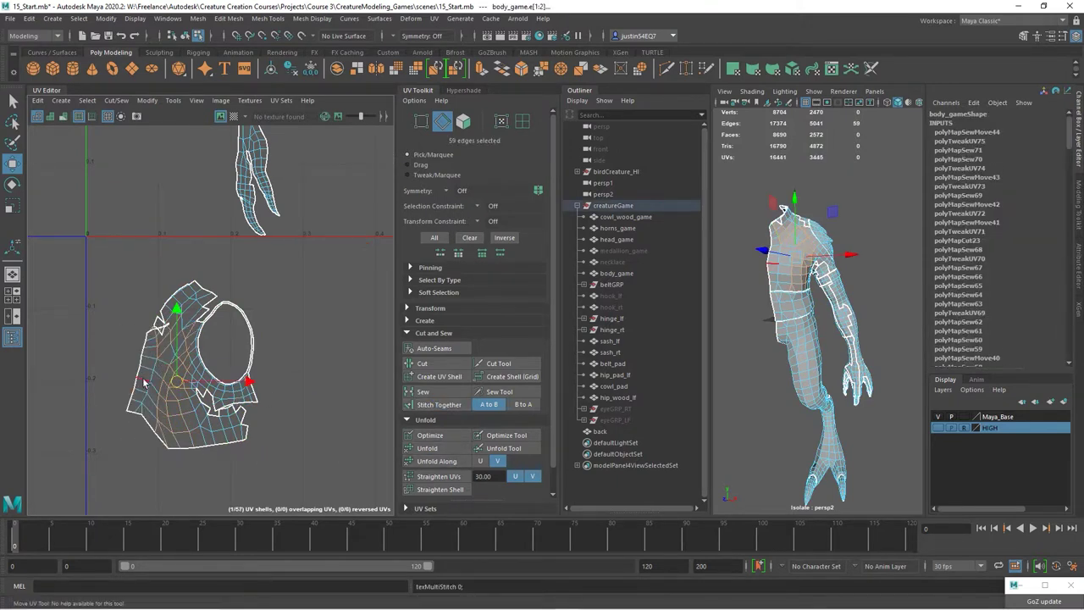
right_click_drag(144, 383, 144, 441, "ctrl")
left_click(427, 448)
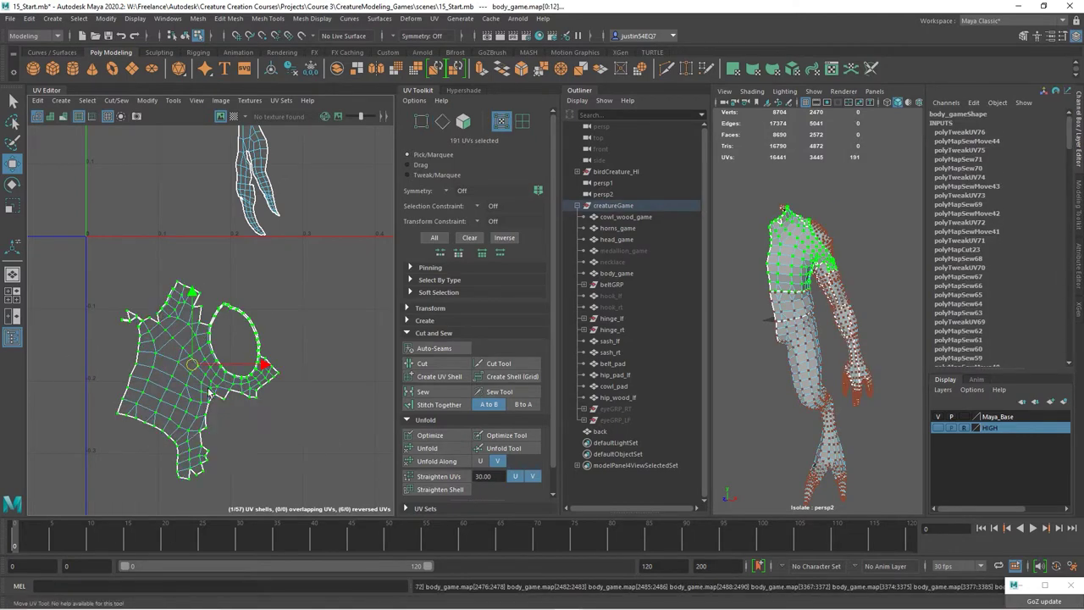
Stitch together the edges along the top of the shoulder shell
key("F10")
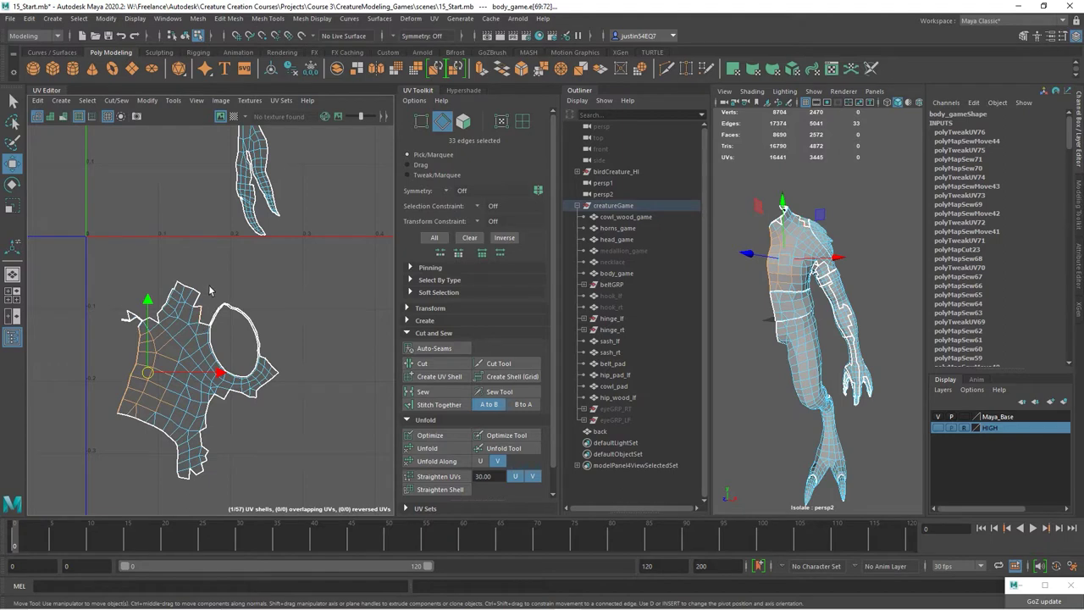
left_click_drag(181, 298, 181, 296)
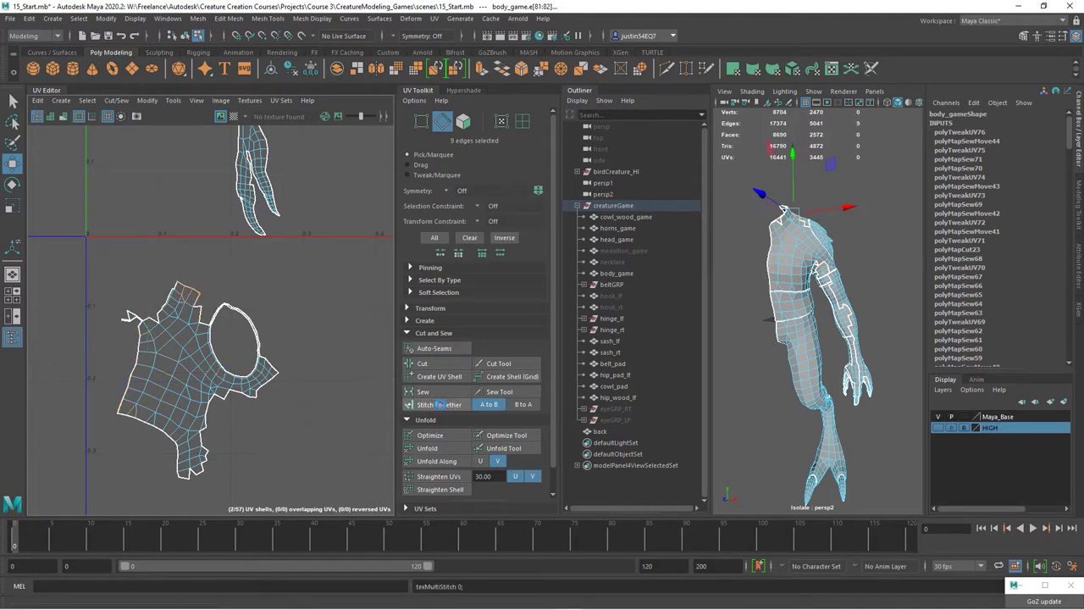
left_click(438, 404)
Unfold the whole shoulder shell flat and stitch the next selected edges onto it
middle_click_drag(149, 301, 212, 391, "alt")
right_click_drag(212, 392, 213, 457, "ctrl")
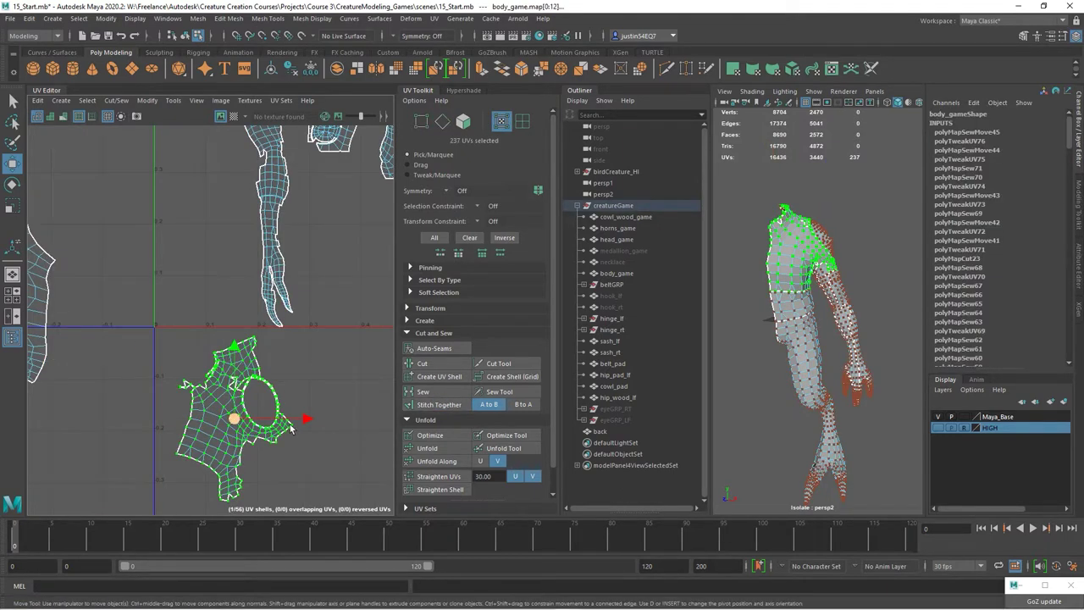
left_click(451, 451)
key("F10")
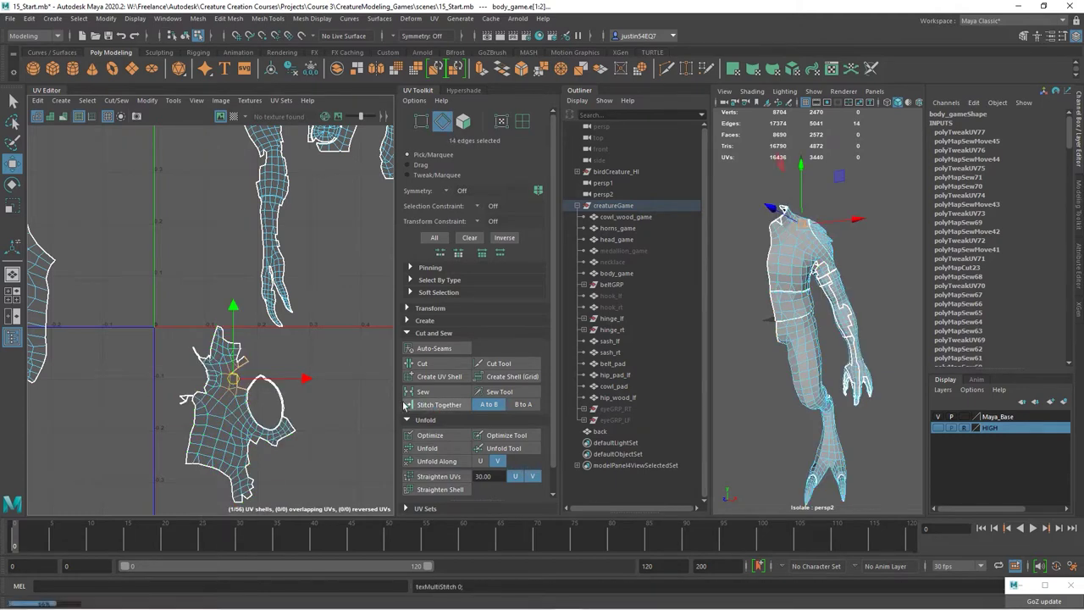
left_click(406, 405)
Cut the circular ring free along its edge loop and move it aside
middle_click_drag(341, 202, 313, 283, "alt")
middle_click_drag(322, 197, 254, 245, "alt")
scroll(254, 246, "up", 5)
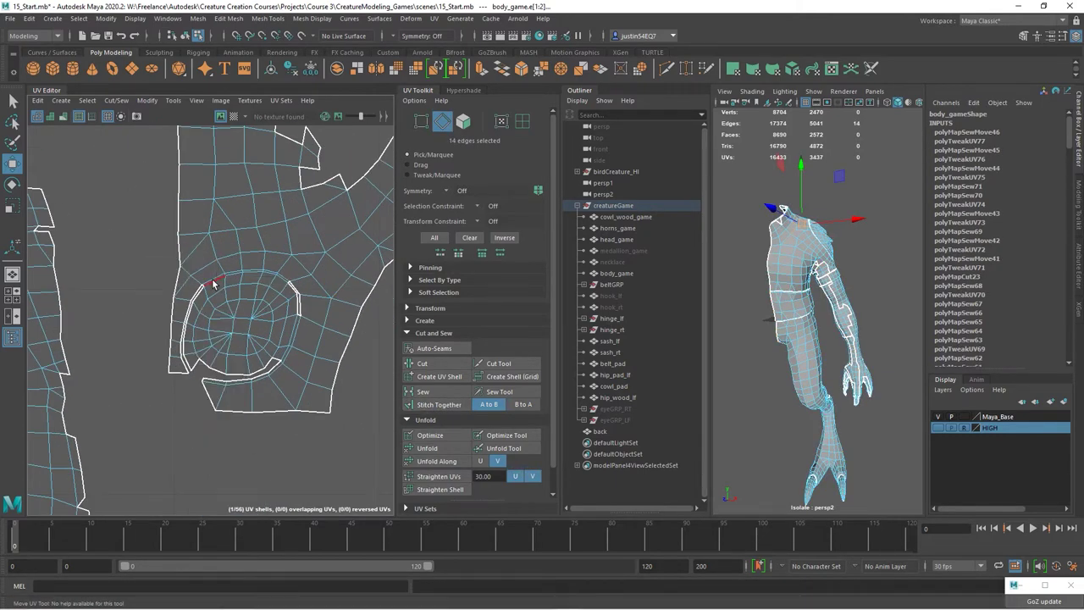
double_click(212, 278)
key("w")
scroll(226, 398, "up", 3)
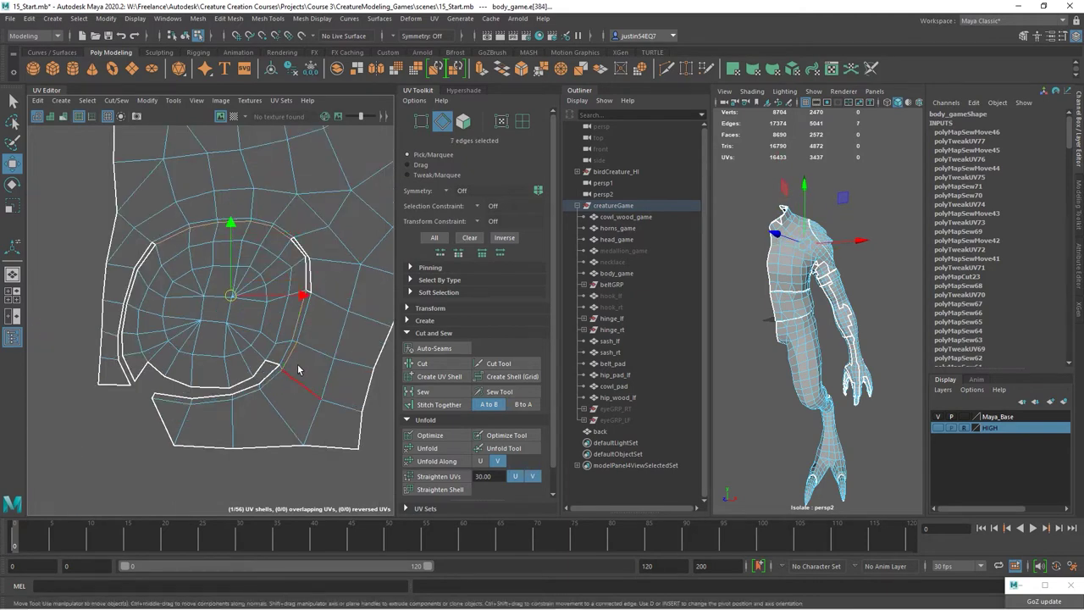
key("ctrl+x")
scroll(285, 356, "down", 4)
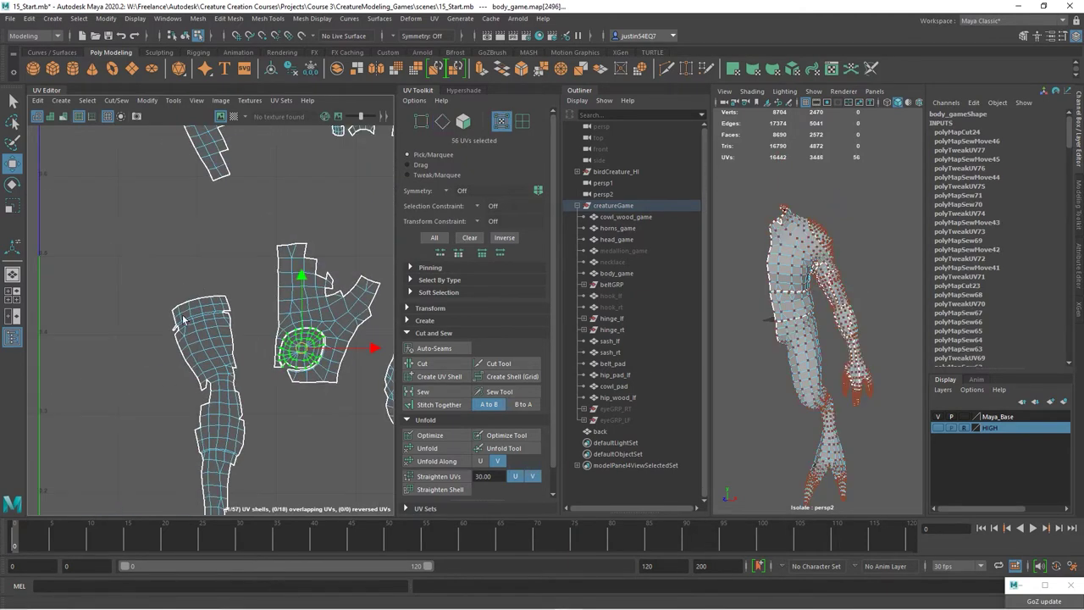
middle_click_drag(182, 318, 17, 246)
middle_click_drag(102, 280, 153, 169, "alt")
scroll(206, 222, "down", 2)
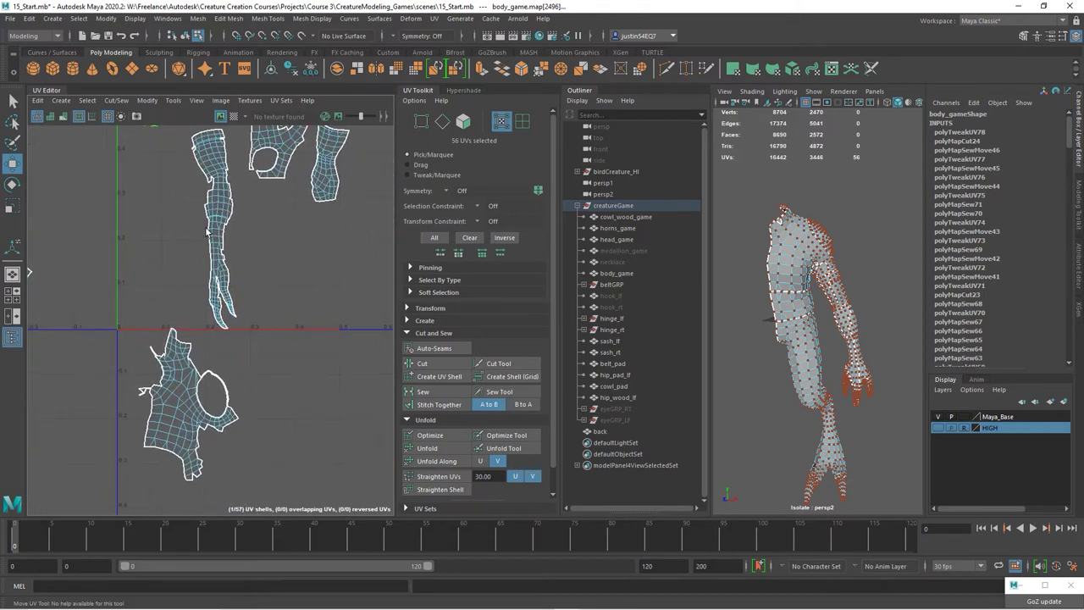
Move the upper shoulder piece beside the torso shell, stitch the seam and sew it
left_click(277, 173)
left_click_drag(279, 146, 214, 393)
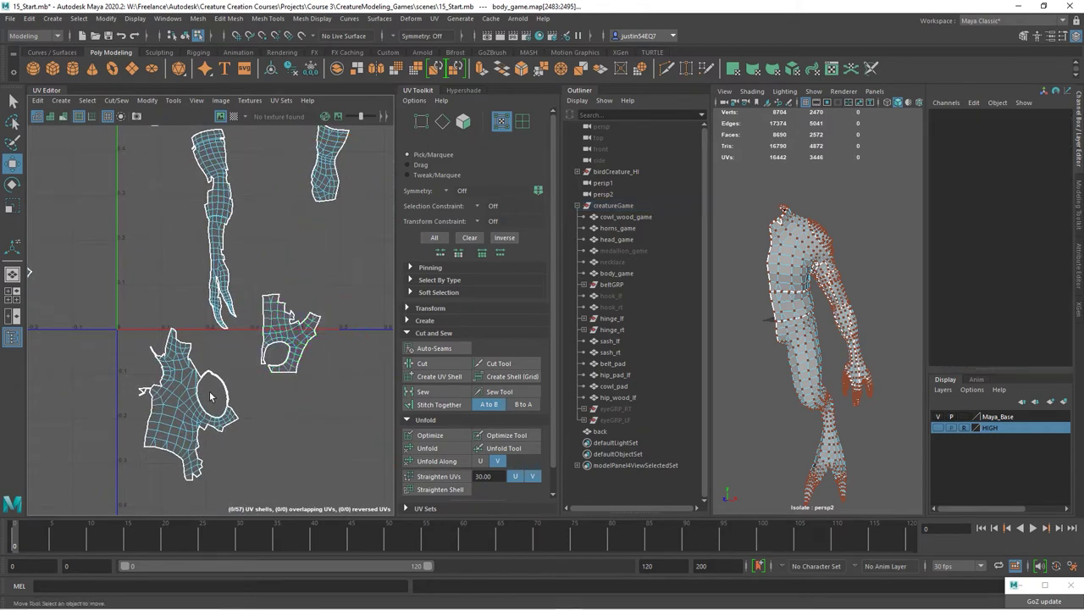
scroll(214, 394, "up", 3)
left_click(427, 404)
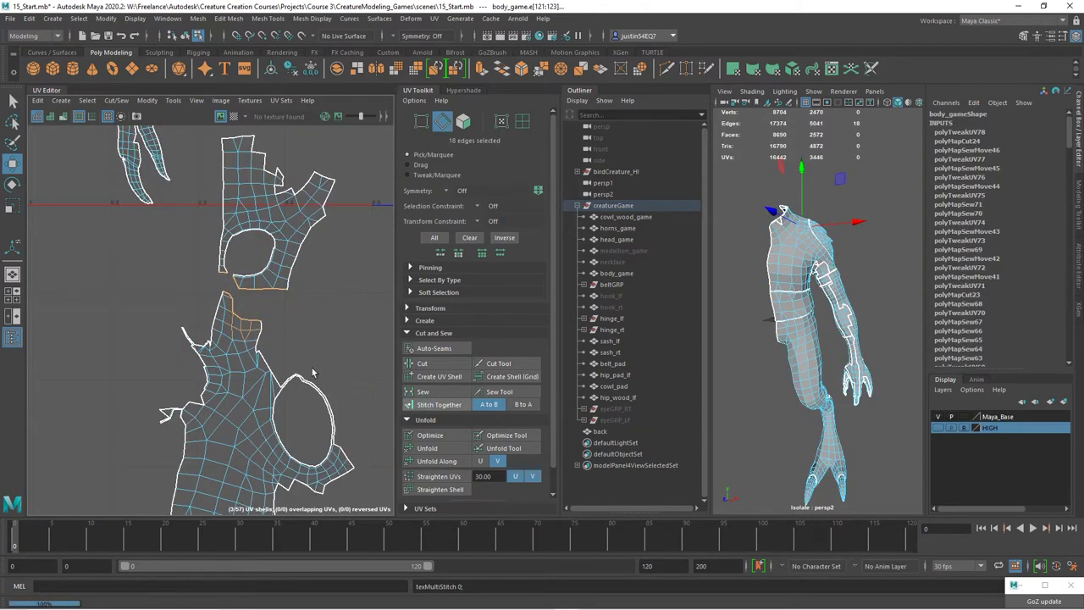
right_click_drag(303, 370, 282, 383)
left_click(422, 391)
Stitch the flap's border edges onto the shell and select all its UVs
scroll(245, 330, "up", 6)
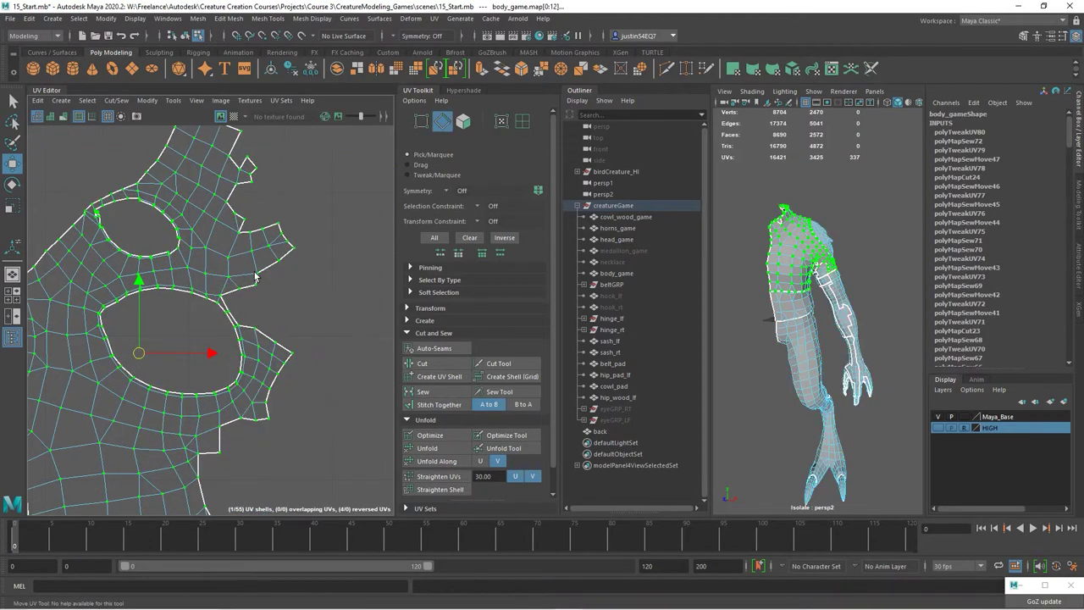
double_click(279, 254)
left_click(441, 405)
right_click_drag(285, 314, 290, 317)
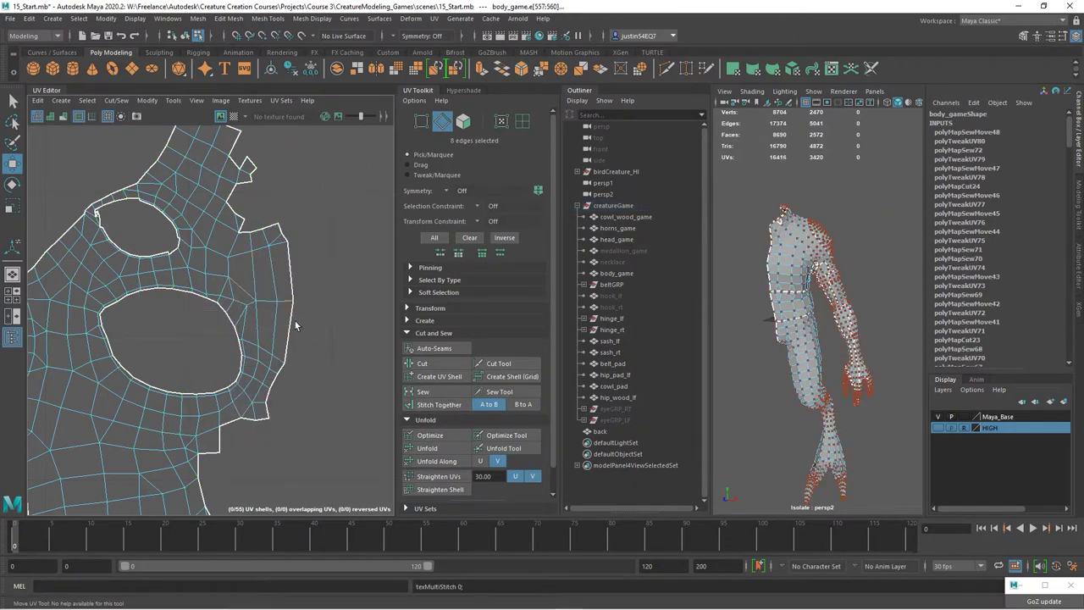
double_click(254, 296)
Stitch the remaining border flaps and the lower strip onto the shoulder shell
middle_click_drag(241, 154, 216, 284, "alt")
right_click_drag(204, 289, 205, 254)
double_click(227, 258)
left_click(453, 405)
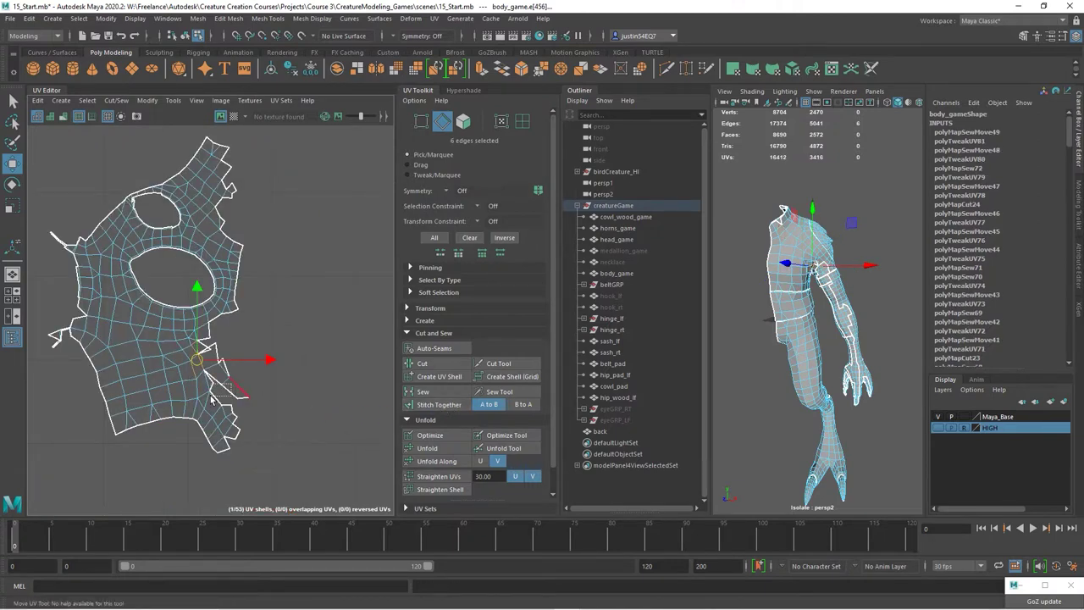
left_click(412, 405)
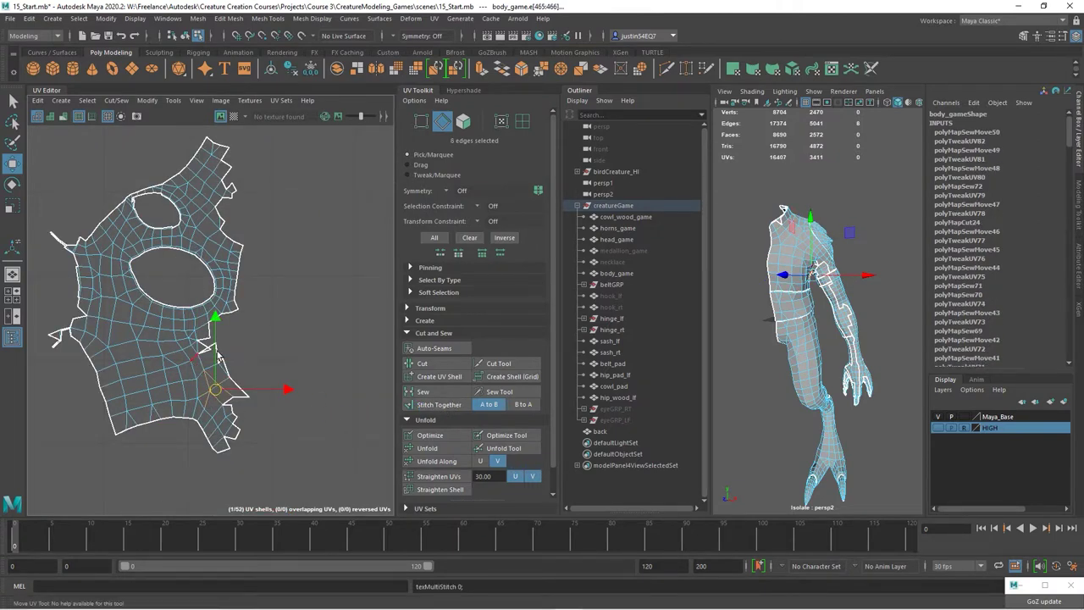
left_click(412, 405)
Orbit the 3D view in close on the leg and select the thigh edge loop
scroll(212, 322, "down", 3)
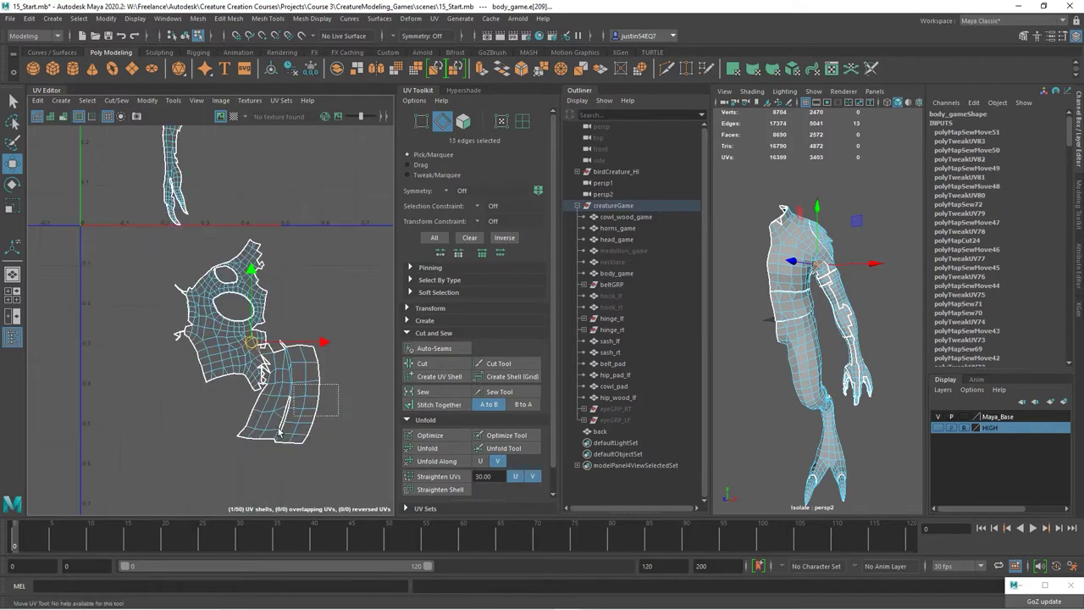
left_click_drag(724, 375, 742, 353, "alt")
right_click_drag(743, 352, 870, 337, "alt")
left_click_drag(869, 337, 782, 280, "alt")
double_click(813, 292)
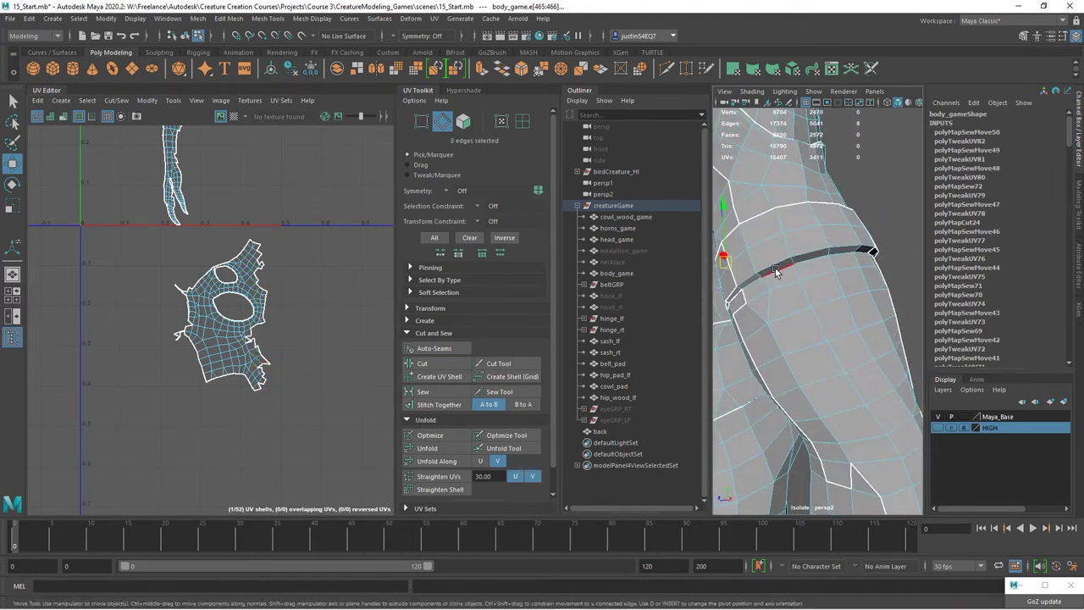
Cut the UVs along the selected thigh edge loop
left_click_drag(753, 329, 853, 328, "alt")
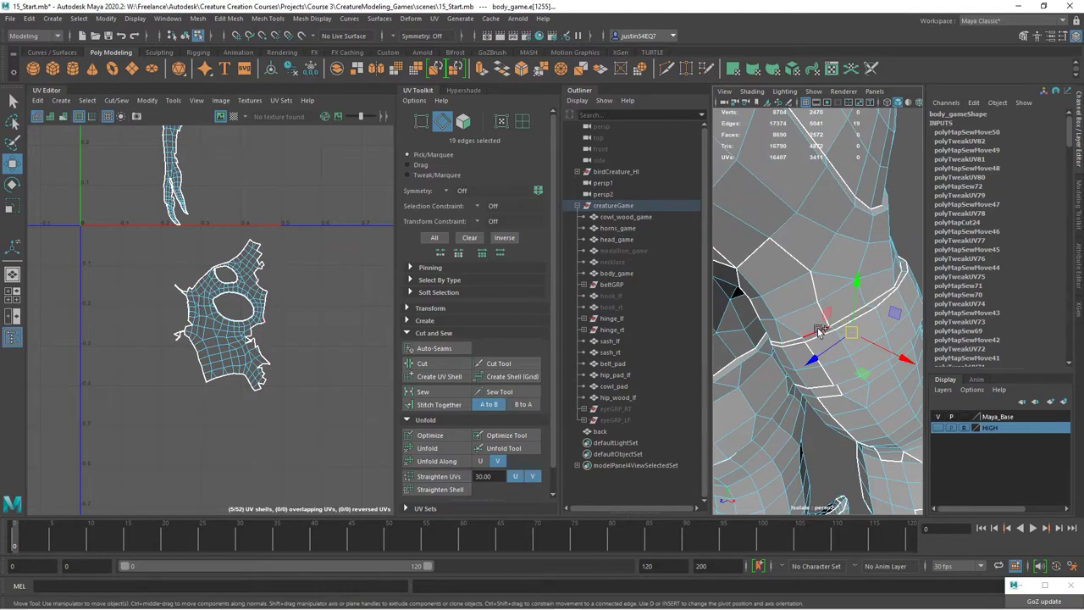
scroll(296, 328, "down", 3)
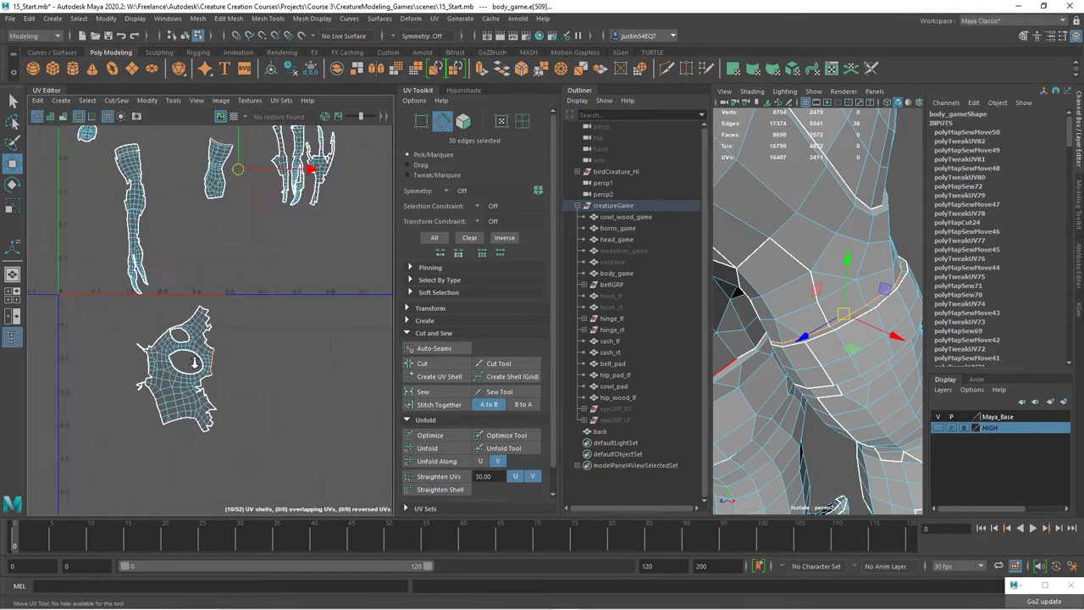
left_click(421, 363)
Bring the large torso shell into view in the UV Editor and select it whole
middle_click_drag(242, 358, 190, 389, "alt")
scroll(190, 390, "up", 3)
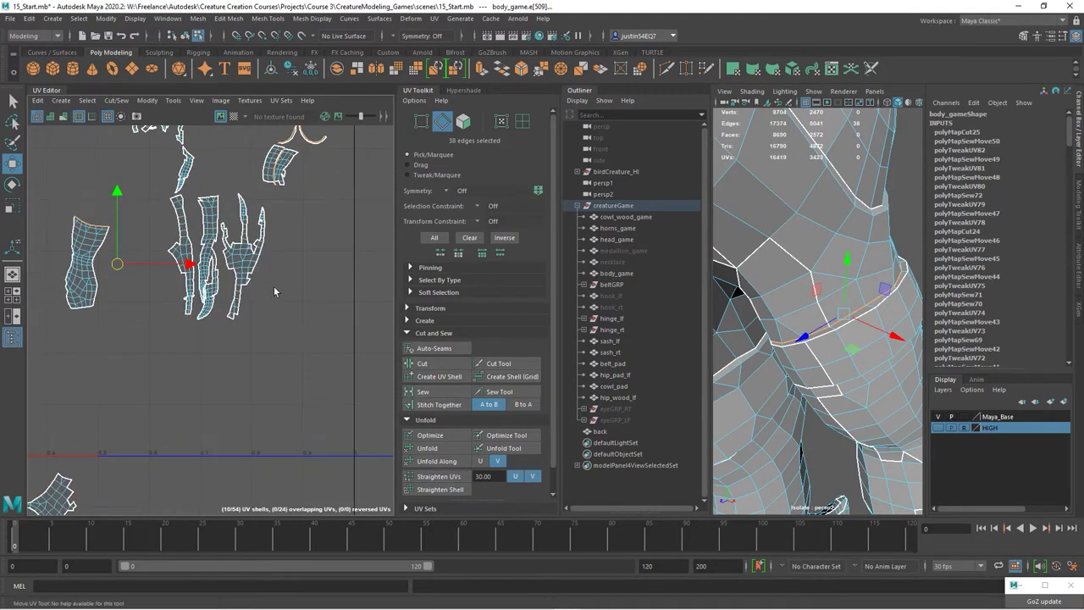
scroll(274, 286, "down", 3)
middle_click_drag(288, 370, 203, 325, "alt")
scroll(120, 281, "up", 1)
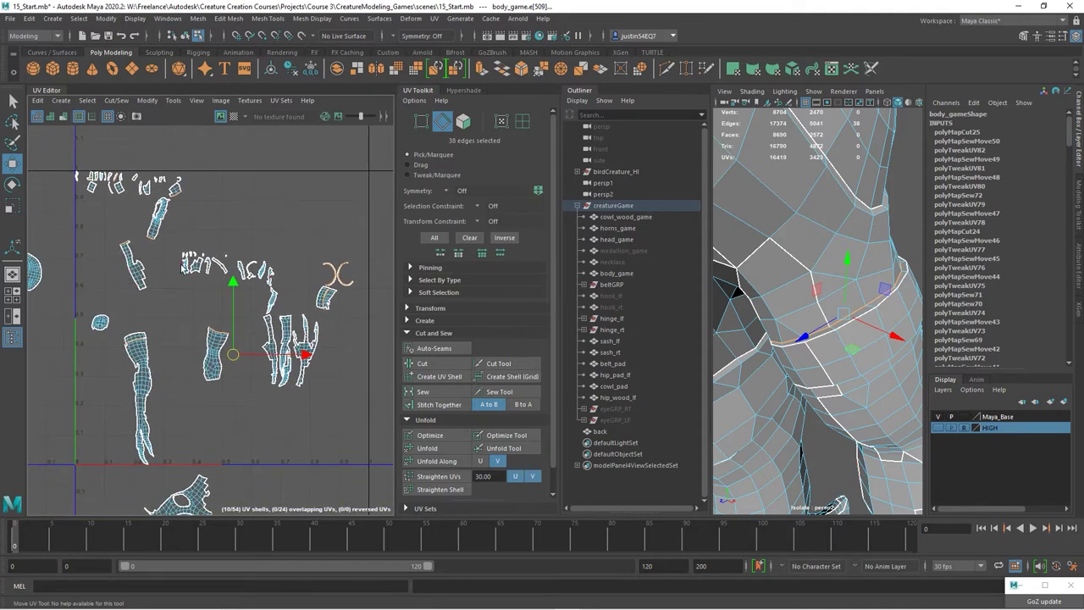
scroll(249, 379, "up", 3)
middle_click_drag(293, 272, 344, 357, "alt")
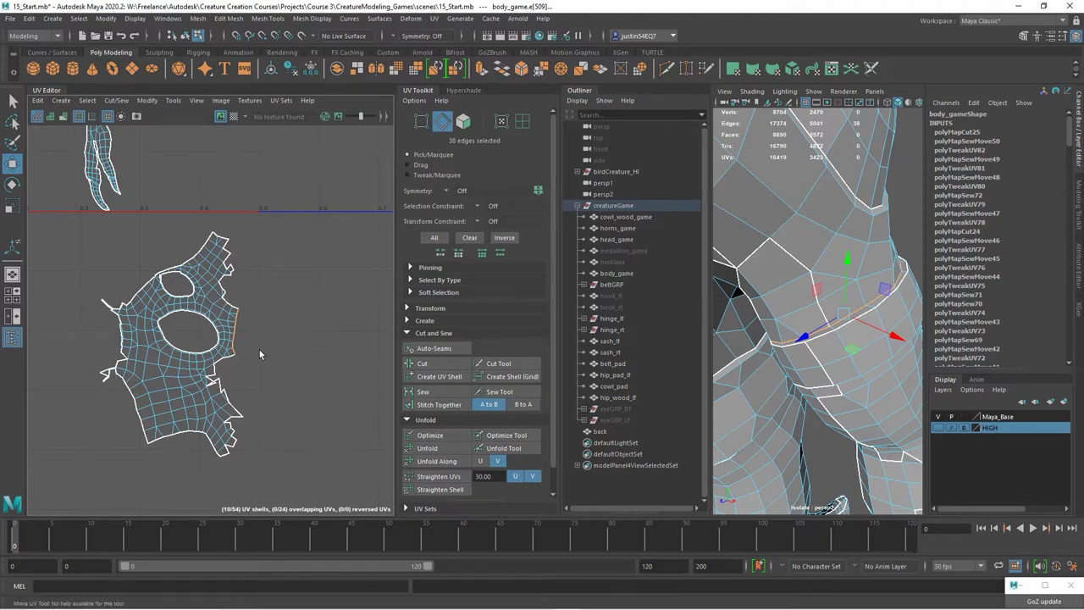
scroll(260, 349, "up", 5)
right_click_drag(193, 376, 218, 381)
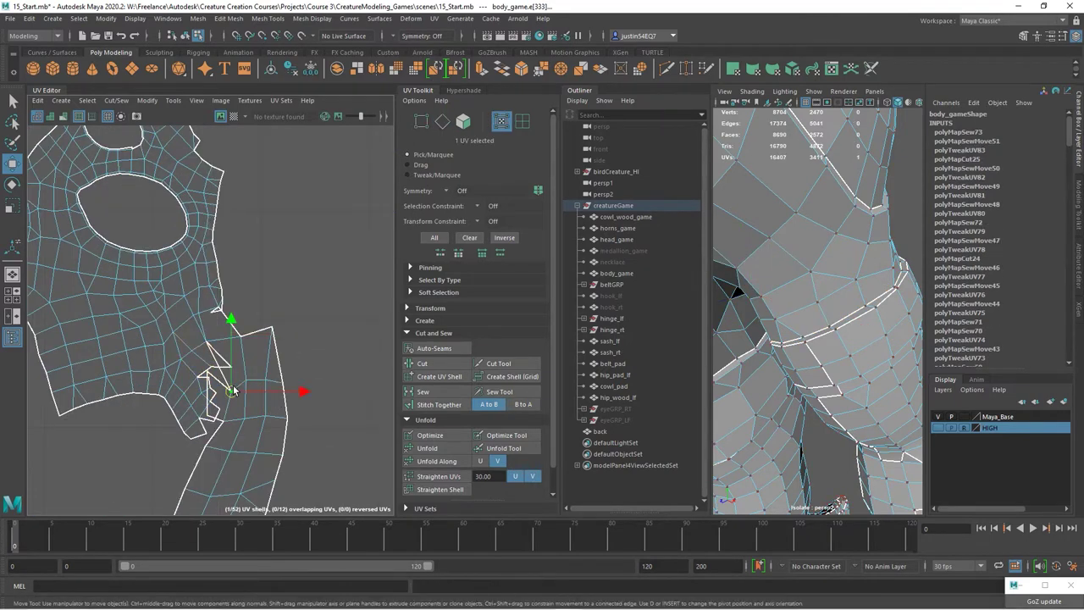
double_click(252, 398)
Stitch the small flap's border edge onto the shell, then select and frame the whole shell
left_click(307, 367)
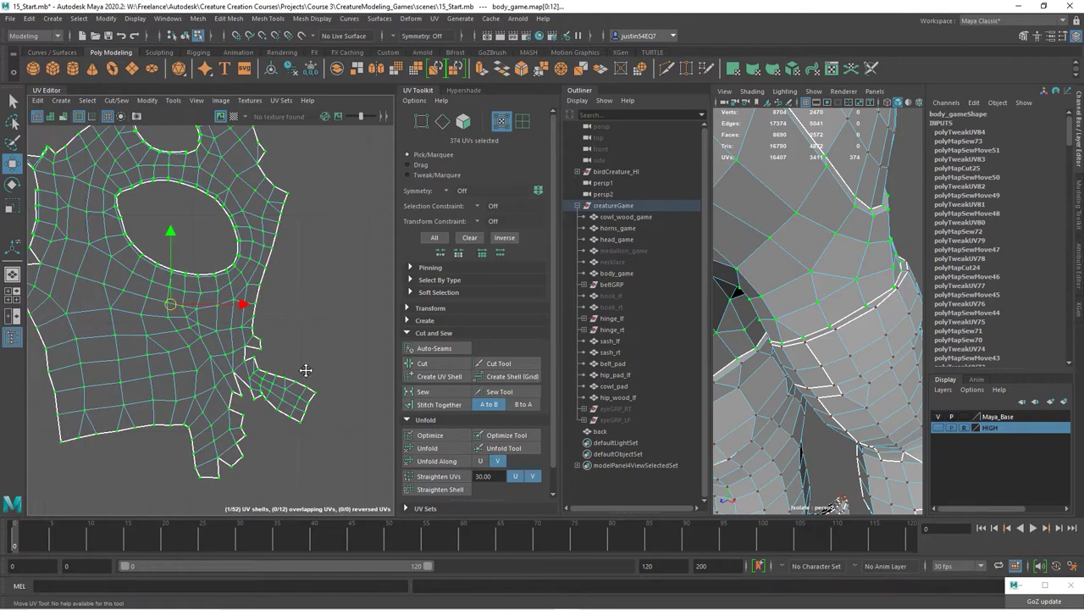
scroll(307, 367, "up", 3)
left_click(264, 398)
right_click_drag(339, 405, 357, 408, "shift")
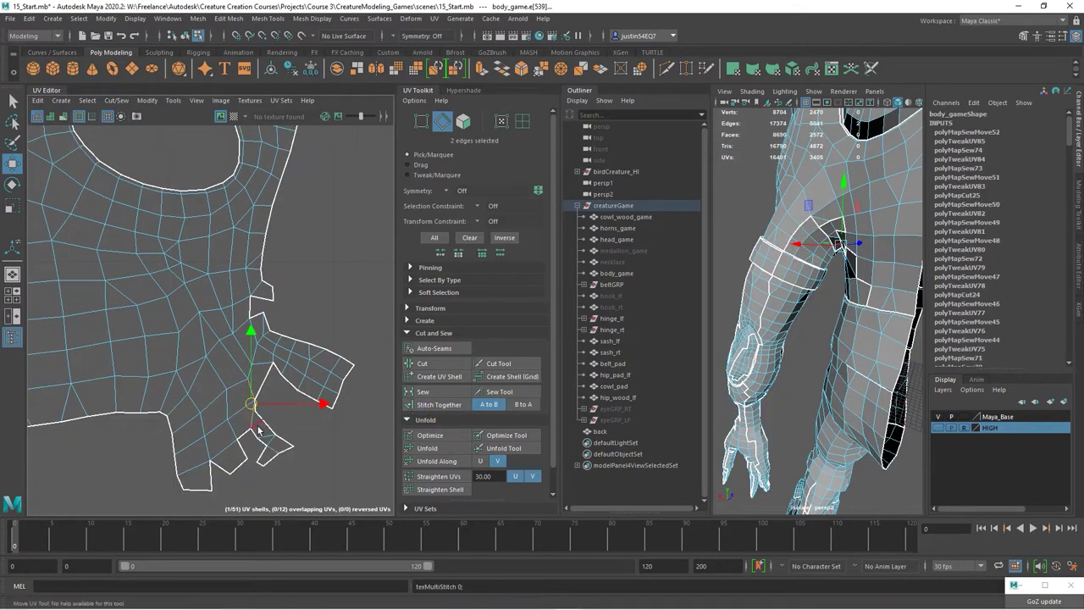
scroll(288, 449, "down", 3)
right_click_drag(237, 366, 256, 370, "ctrl")
key("f")
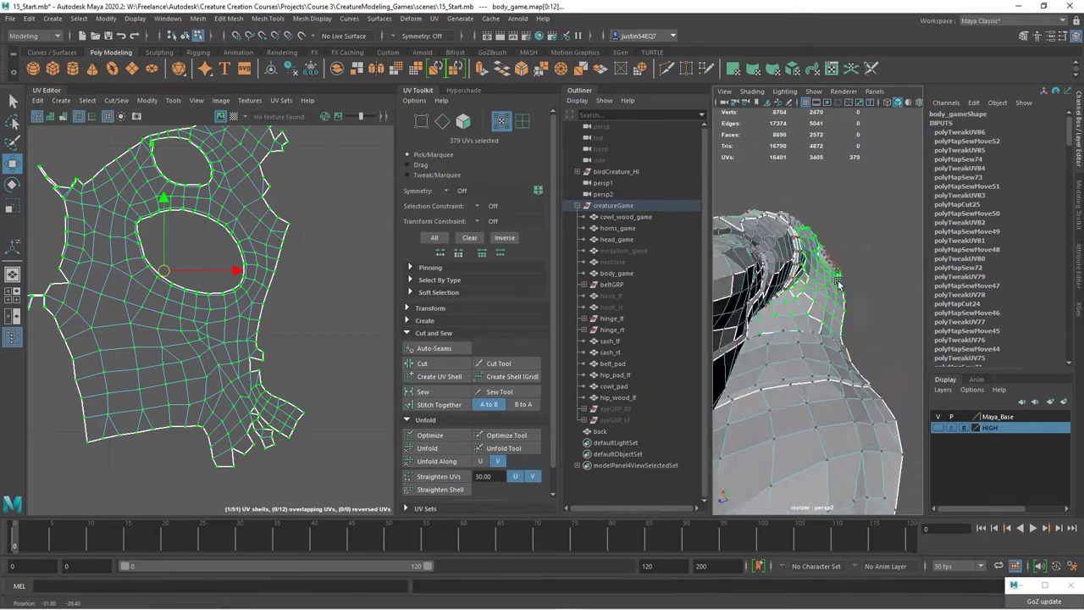
Cut the lower flap free along its edge loop
mouse_move(773, 312)
right_mouse_down()
mouse_move(724, 304)
mouse_move(773, 326)
right_mouse_up()
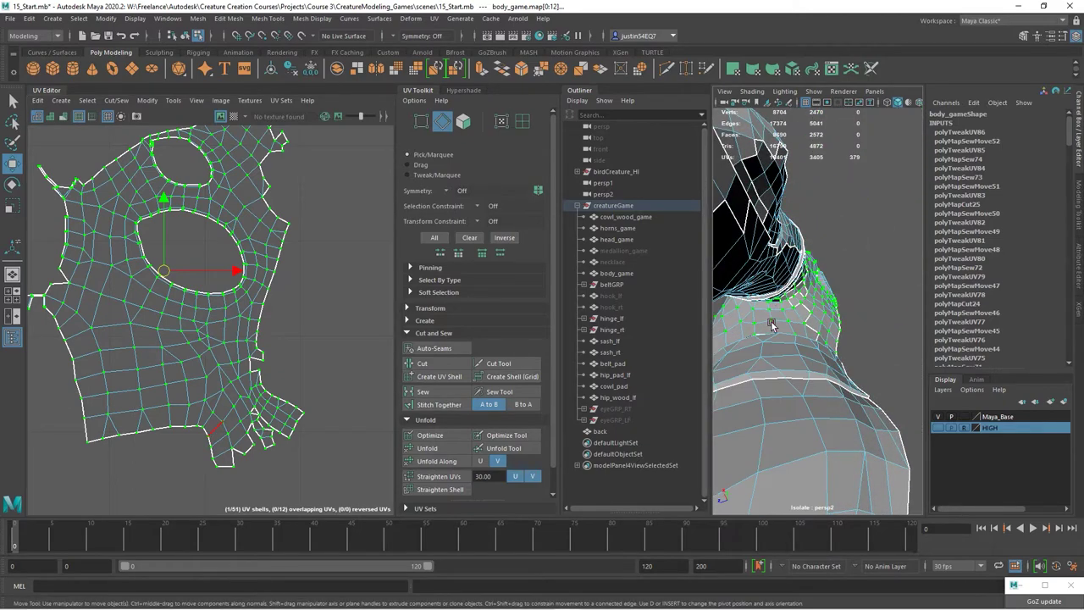
scroll(230, 356, "up", 4)
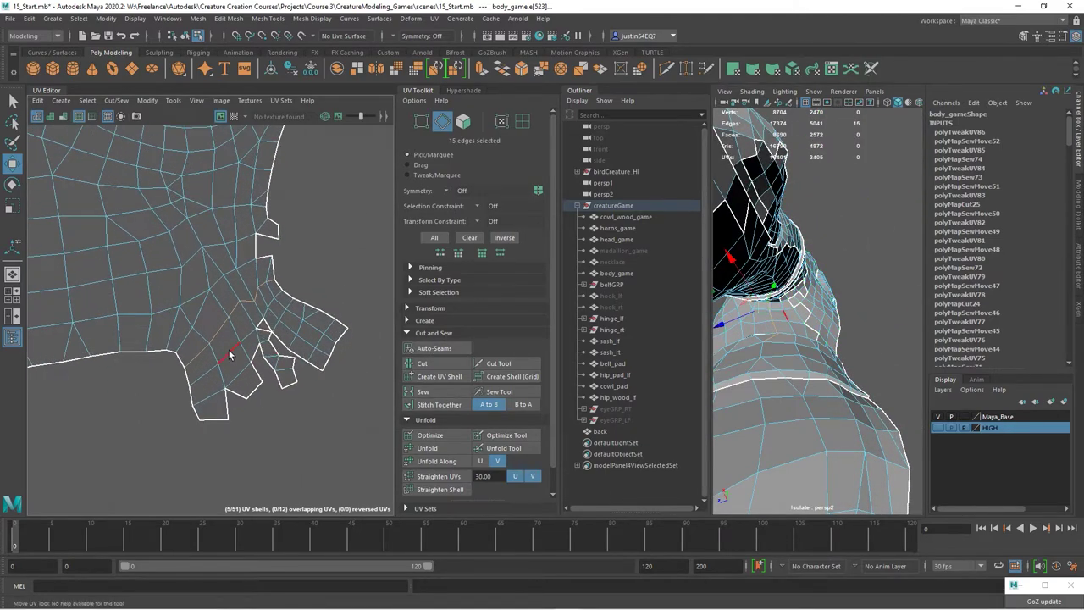
double_click(199, 362)
left_click(421, 363)
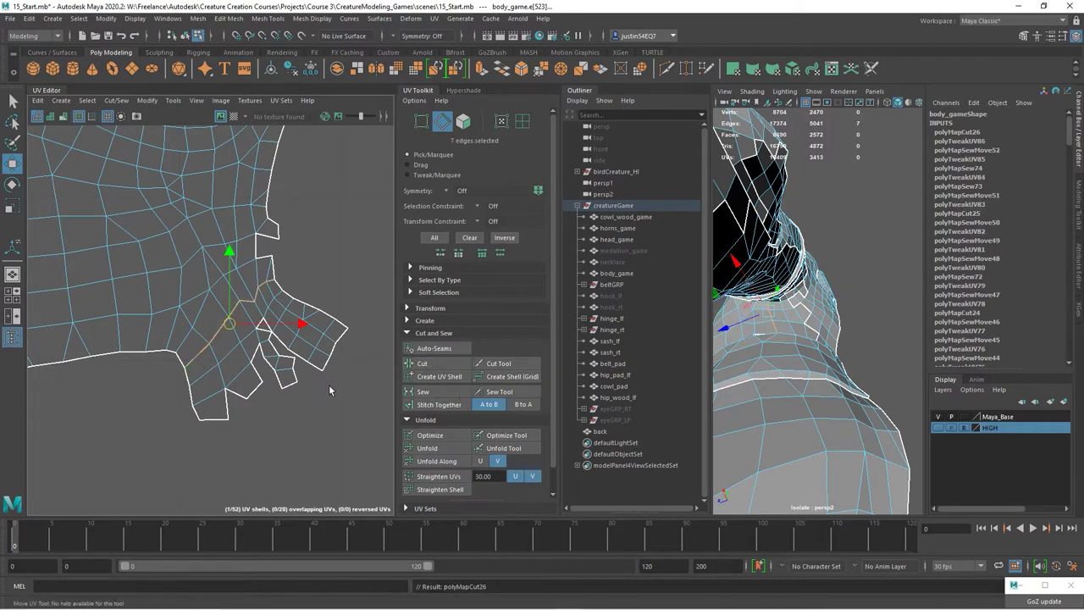
Select the lower flap's UVs, stitch it back onto the main shell and unfold the shell
right_click(309, 344)
right_click_drag(311, 340, 333, 339)
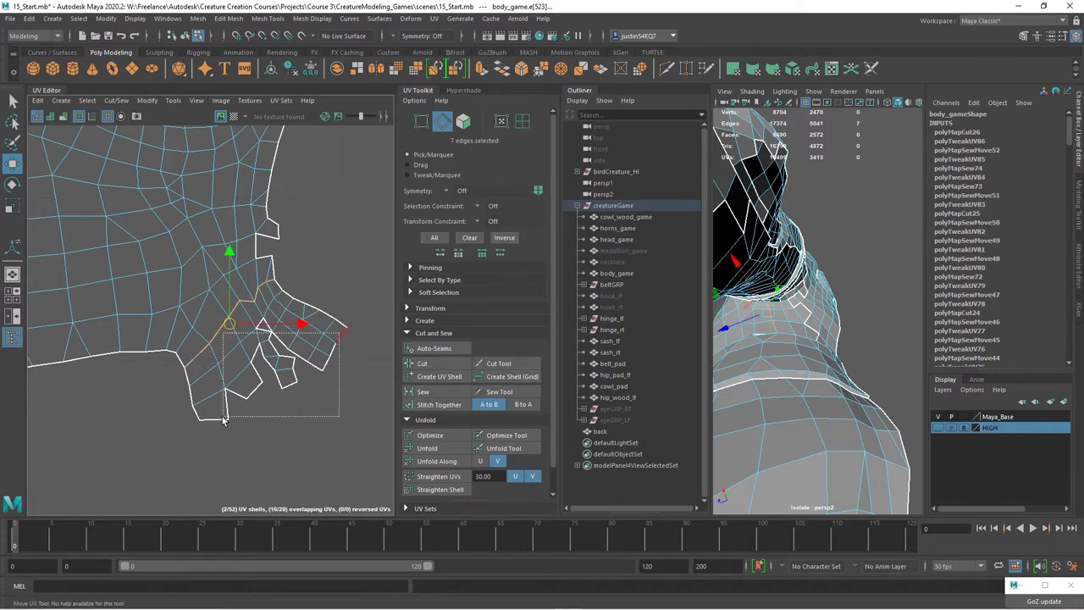
left_click_drag(224, 420, 226, 421)
scroll(254, 449, "down", 3)
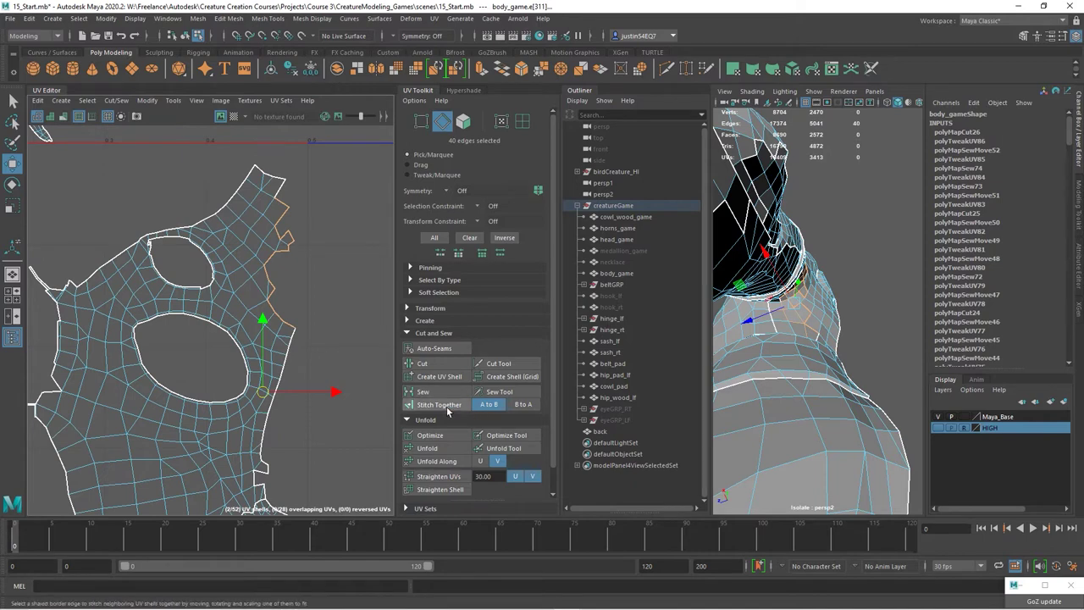
left_click(415, 405)
right_click_drag(303, 295, 331, 280)
key("ctrl+u")
Sew three split border edges of the shoulder shell closed
scroll(234, 355, "up", 8)
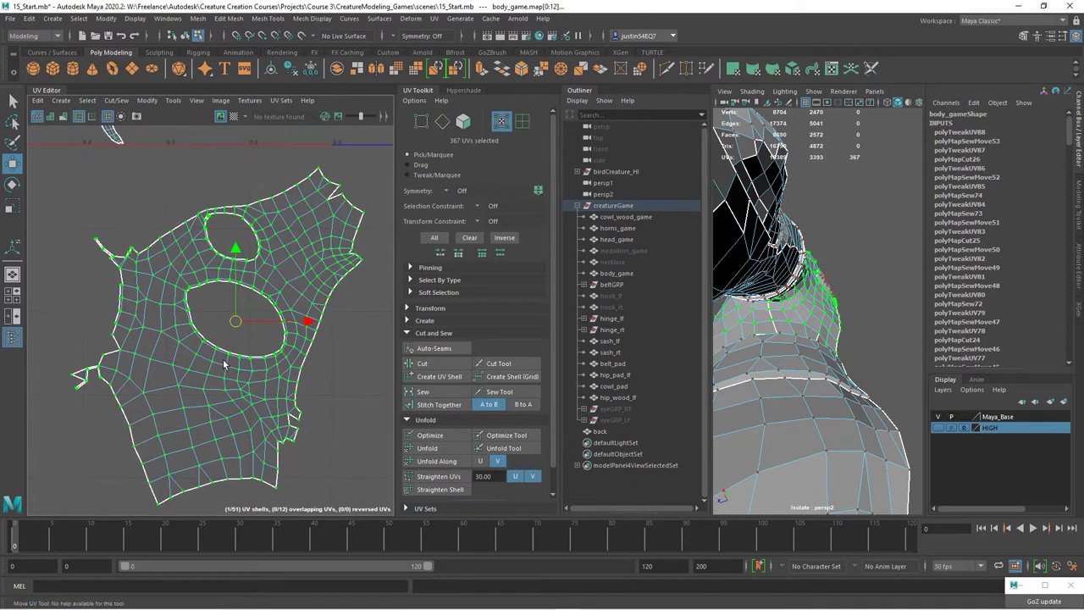
right_click_drag(233, 355, 212, 309)
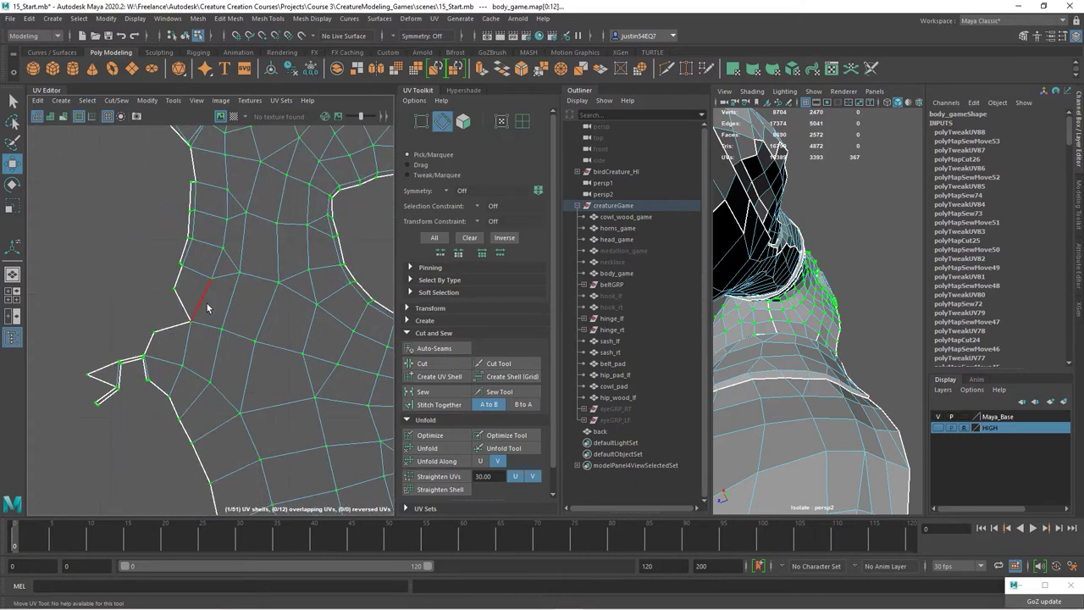
left_click(172, 329)
key("w")
left_click(416, 391)
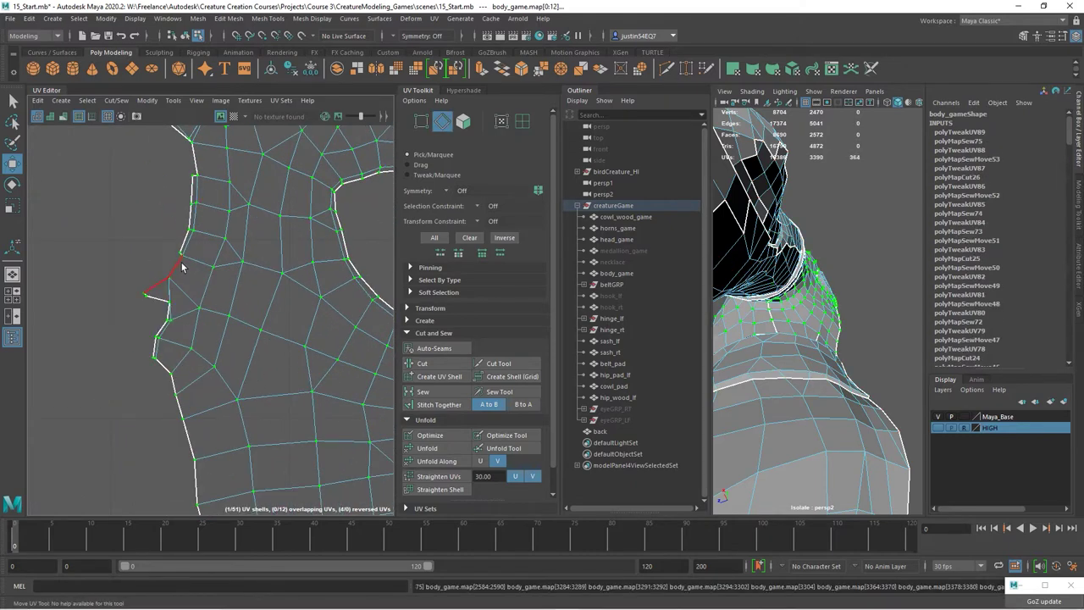
left_click(422, 392)
left_click(423, 391)
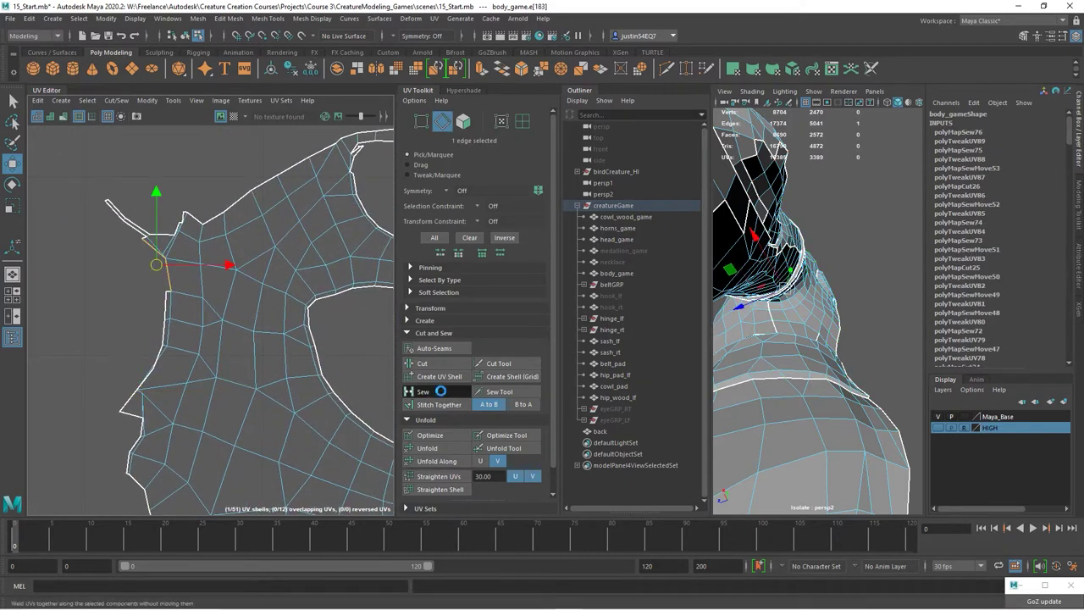
Stitch the edges along the top of the hole and sew the upper corner edge
scroll(208, 328, "up", 3)
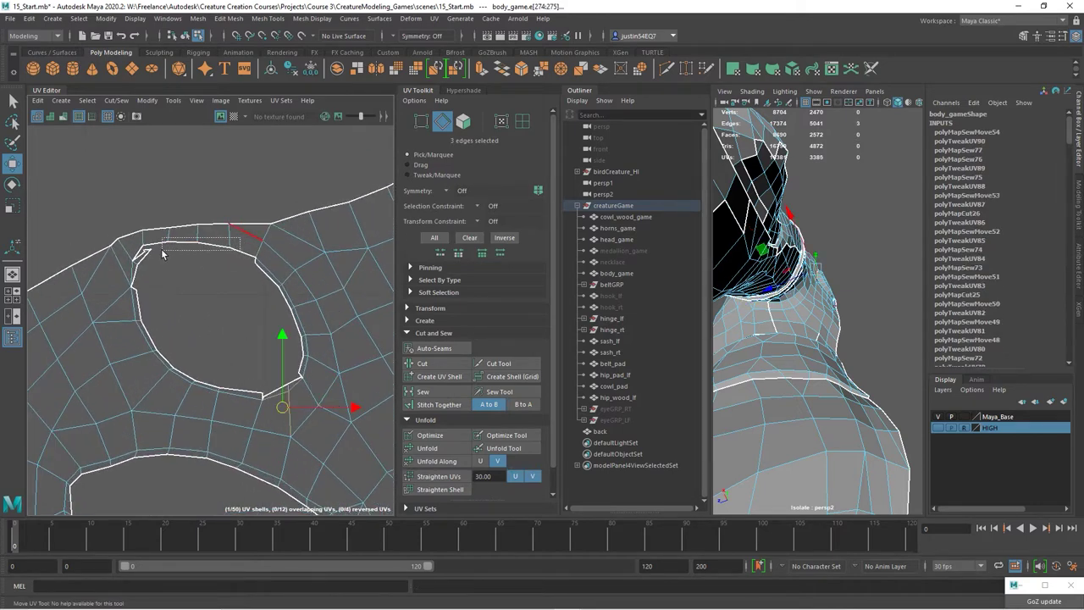
left_click_drag(162, 253, 162, 253)
left_click(438, 404)
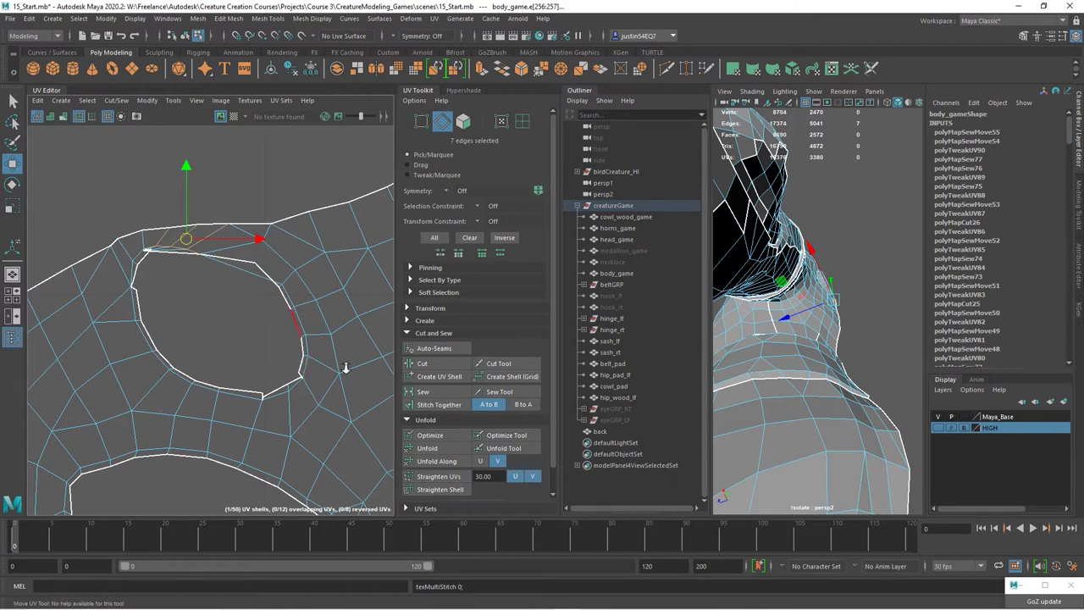
scroll(217, 229, "down", 5)
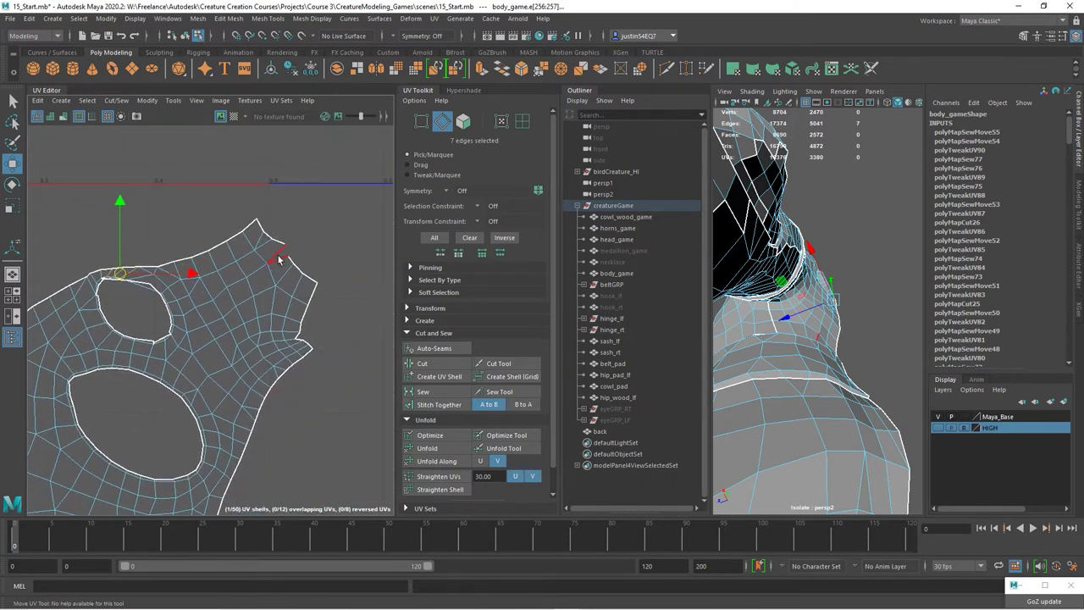
left_click(278, 255)
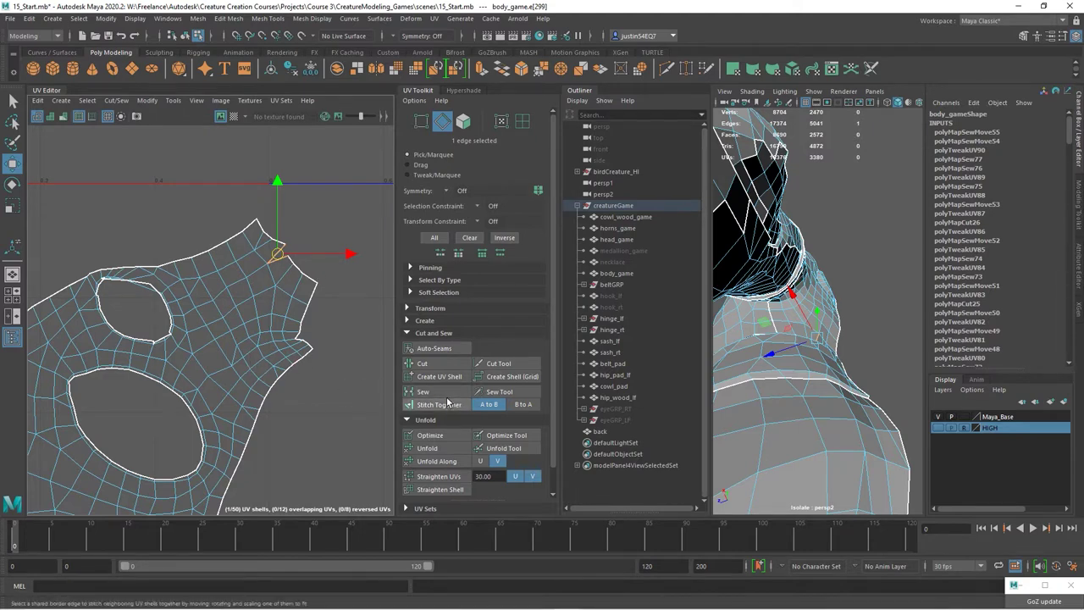
left_click(422, 391)
Stitch the left-side split border edges and sew the long seam edge loop
scroll(304, 357, "up", 4)
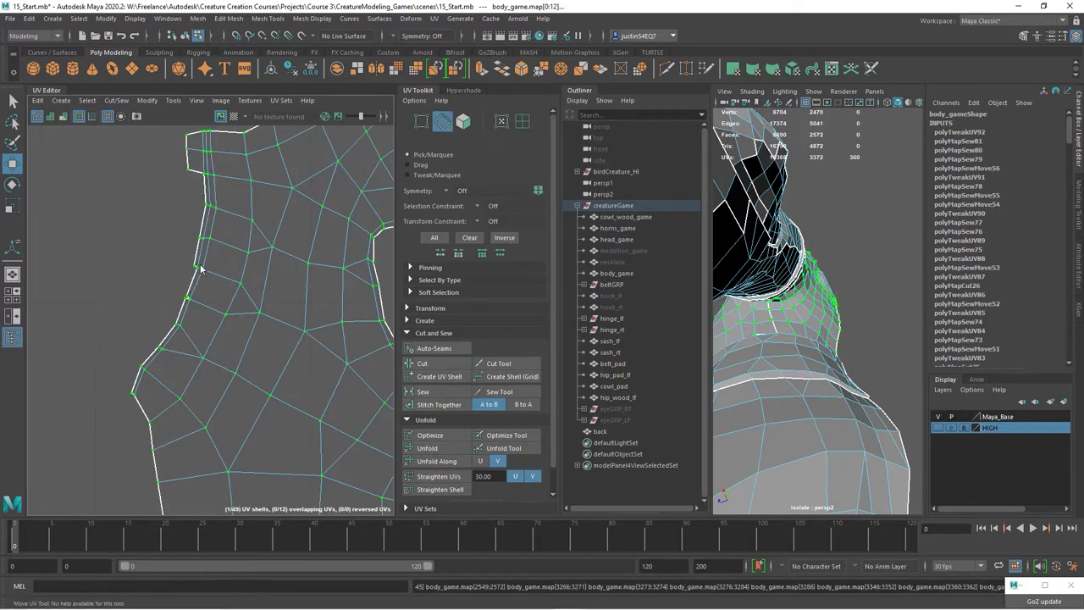
left_click(246, 280)
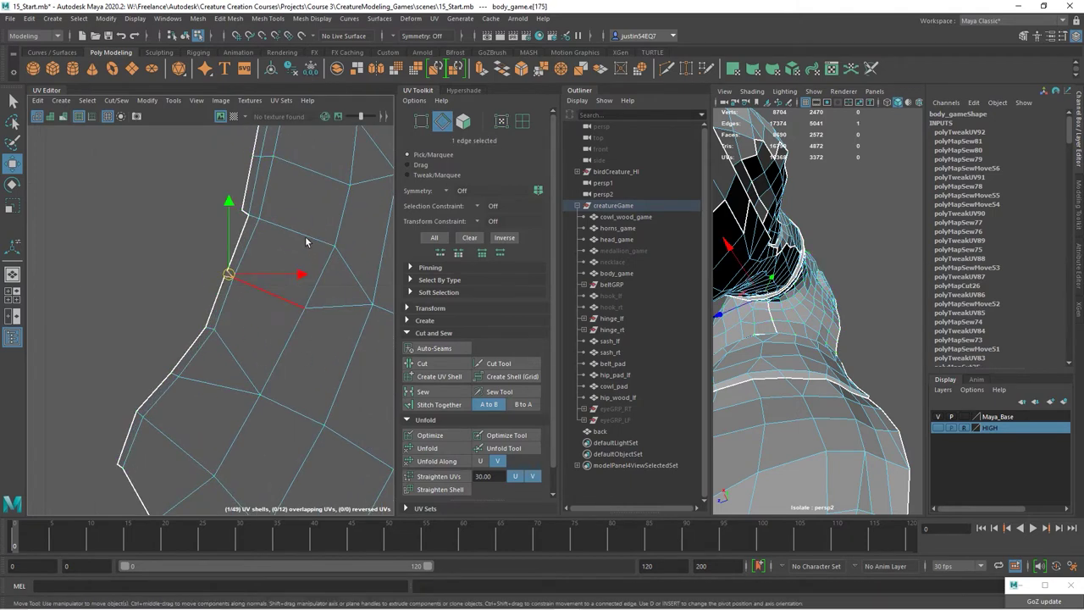
middle_click_drag(246, 279, 270, 386, "alt")
left_click(438, 404)
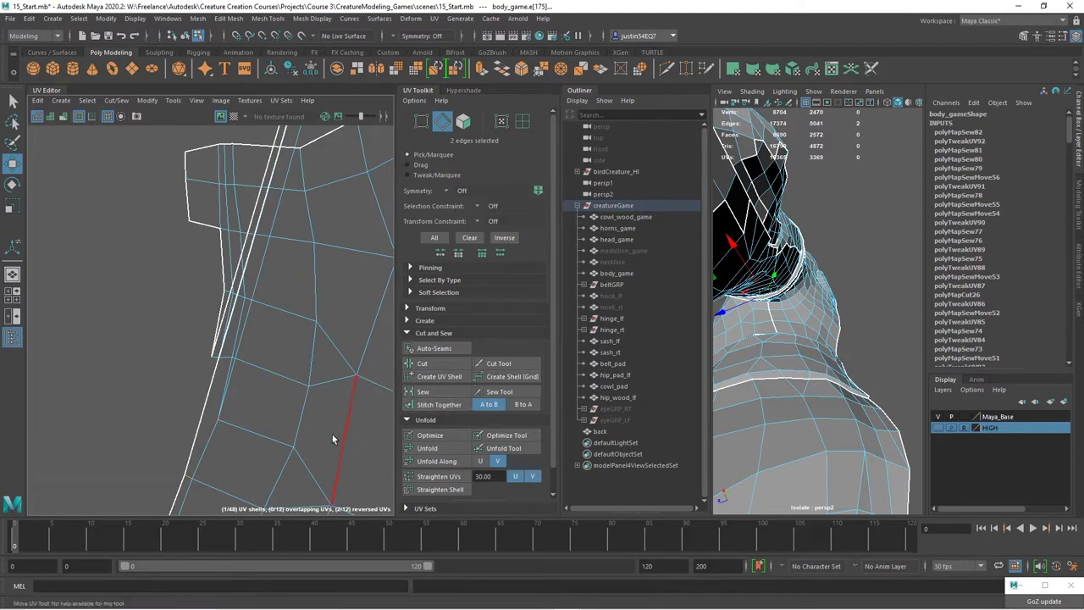
left_click(439, 404)
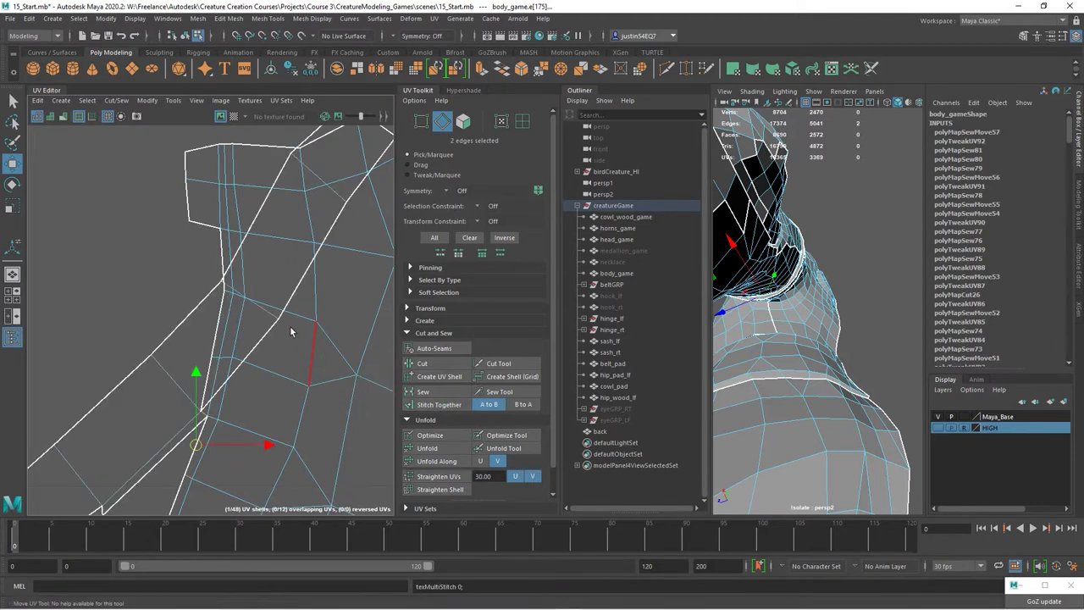
double_click(244, 423)
left_click(428, 391)
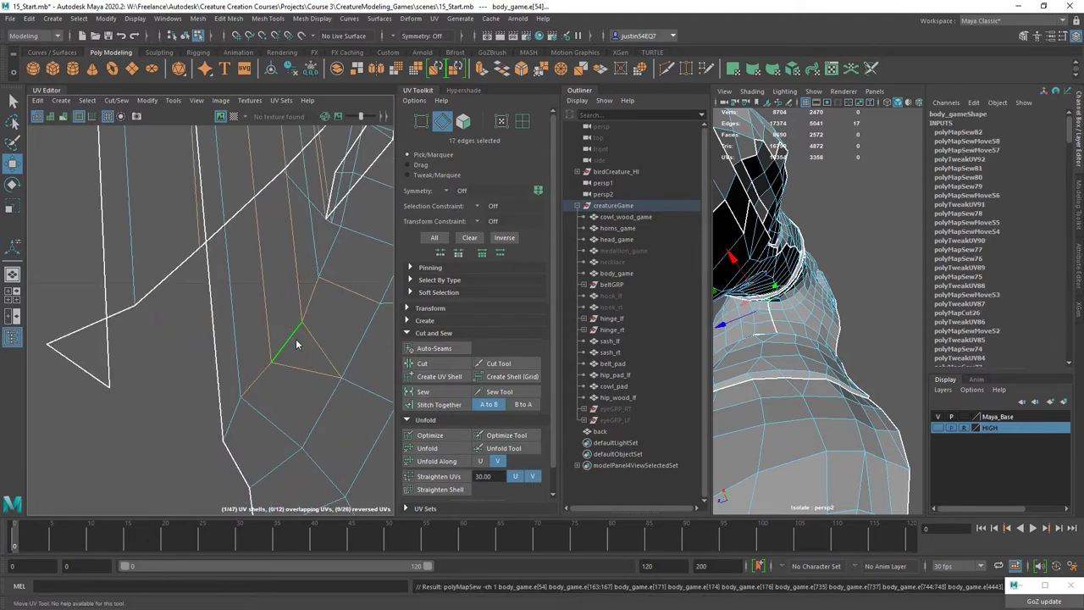
Fix the flipped UV section, sew two more border edges and unfold the shell evenly
right_click_drag(295, 339, 234, 318)
left_click(446, 405)
double_click(350, 395)
scroll(243, 321, "up", 5)
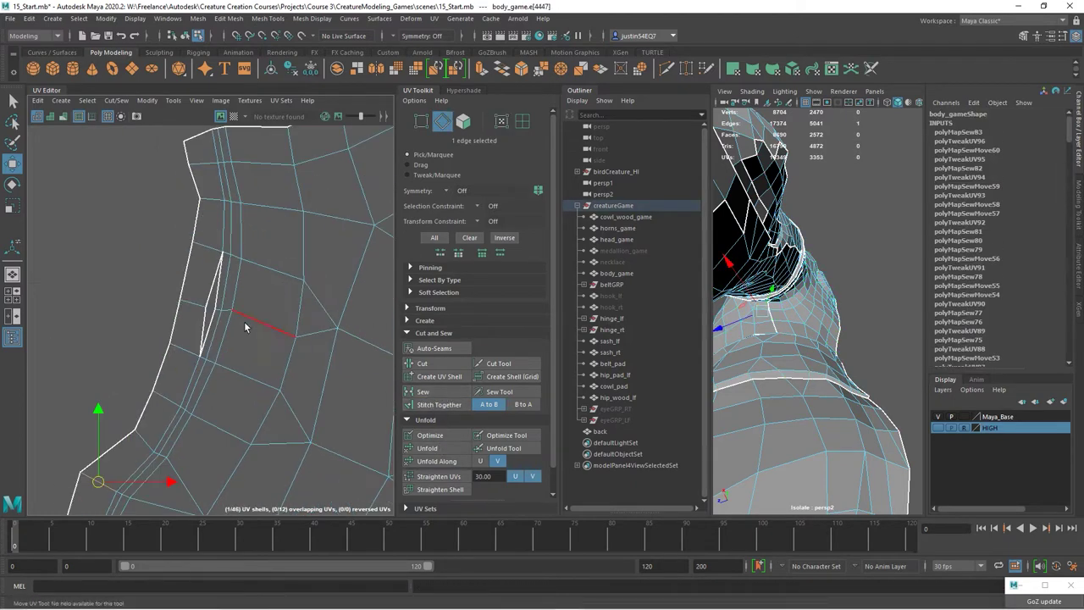
middle_click_drag(205, 357, 195, 222, "alt")
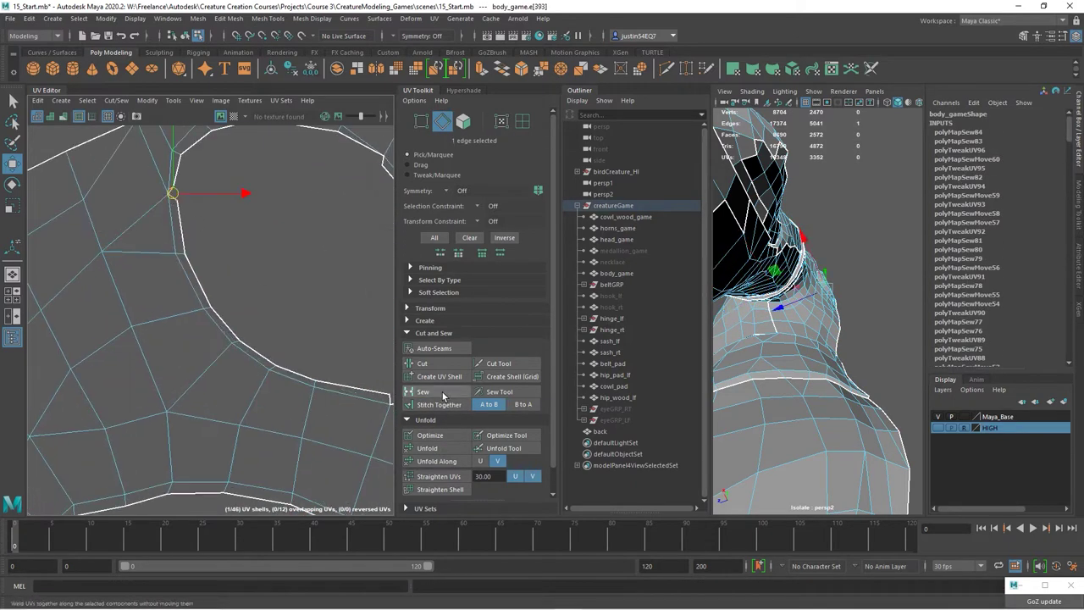
scroll(263, 281, "down", 3)
scroll(308, 385, "up", 3)
left_click(204, 351, "shift")
left_click(437, 395)
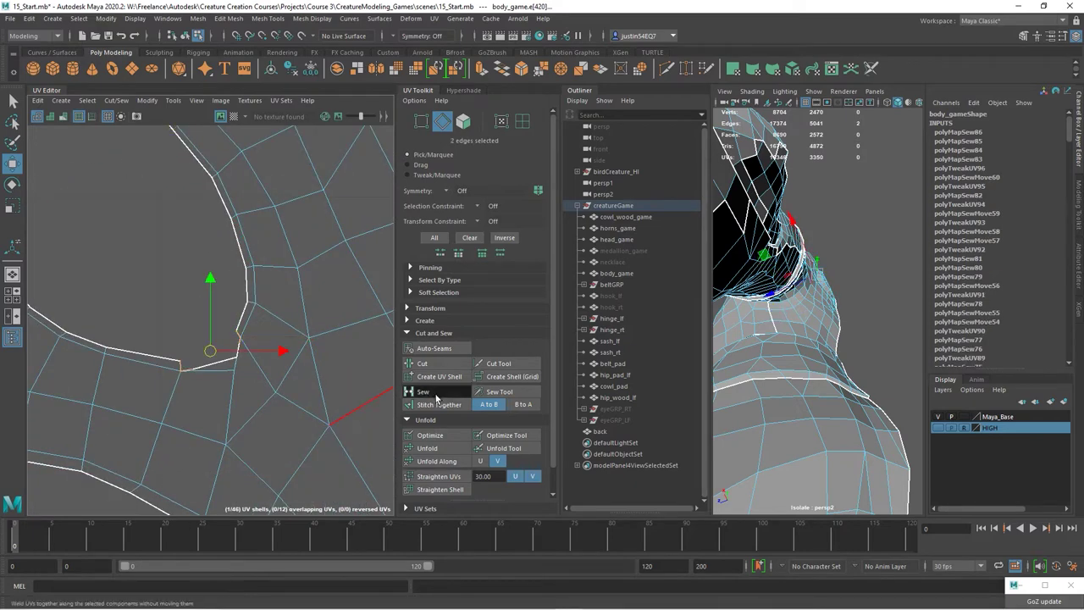
left_click(427, 448)
Sew the last jagged lower border edges of the shell
scroll(103, 380, "down", 5)
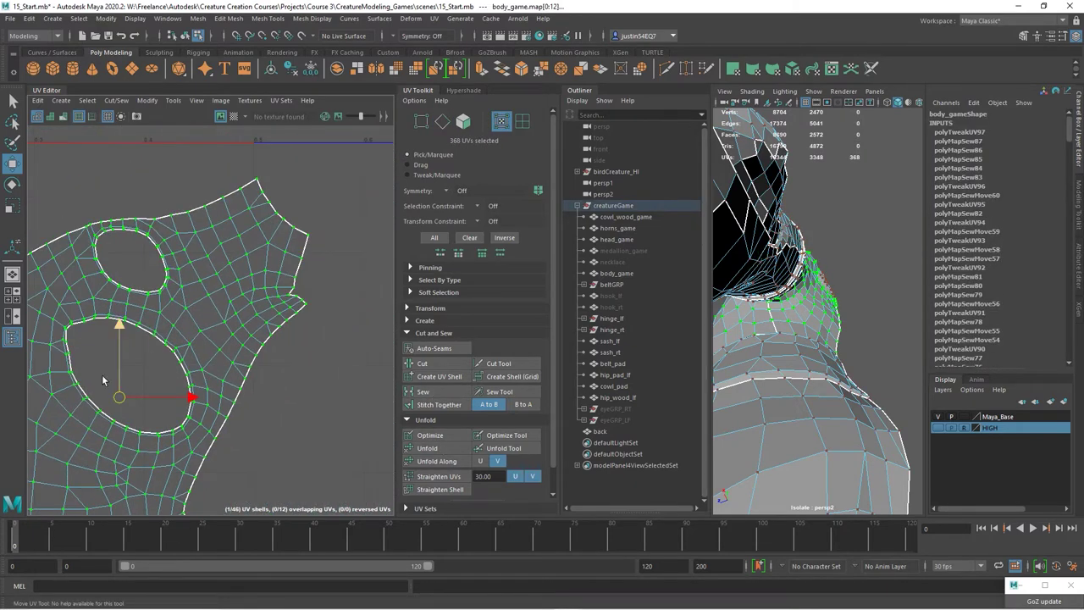
scroll(226, 364, "up", 5)
key("F10")
left_click(225, 373)
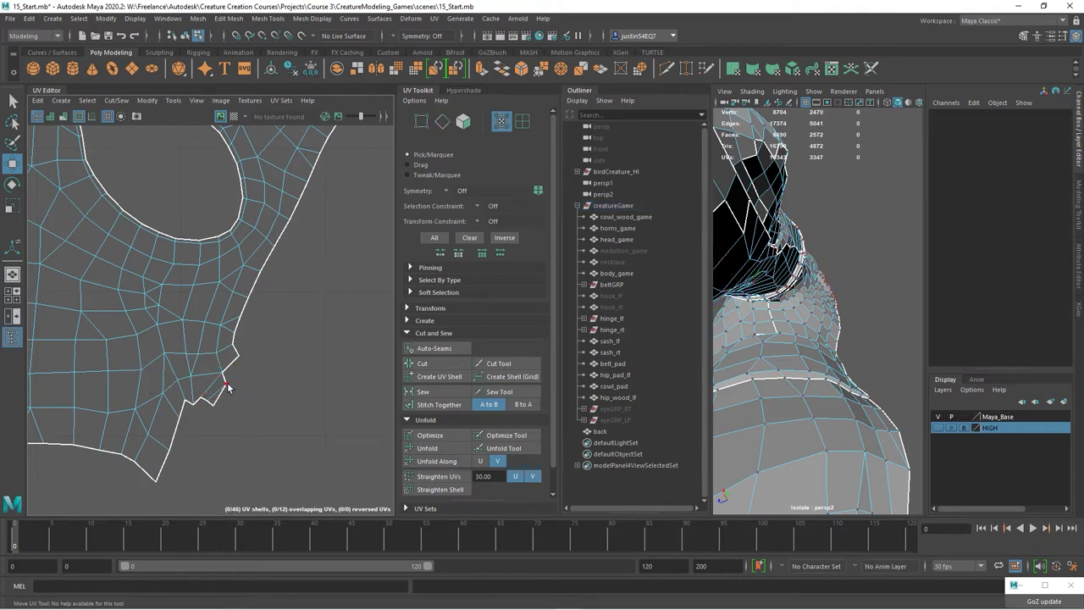
left_click(227, 388)
Select the whole shoulder shell and unfold it to relax the UVs
key("F10")
left_click(216, 377)
left_click(422, 392)
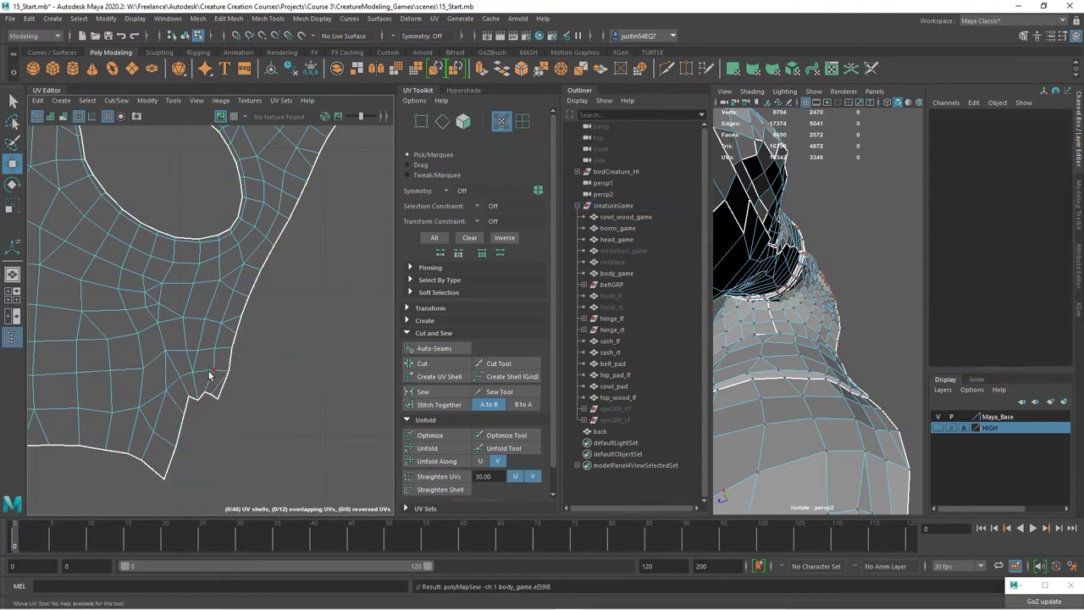
left_click(428, 447)
scroll(289, 387, "down", 3)
middle_click_drag(289, 388, 282, 452, "alt")
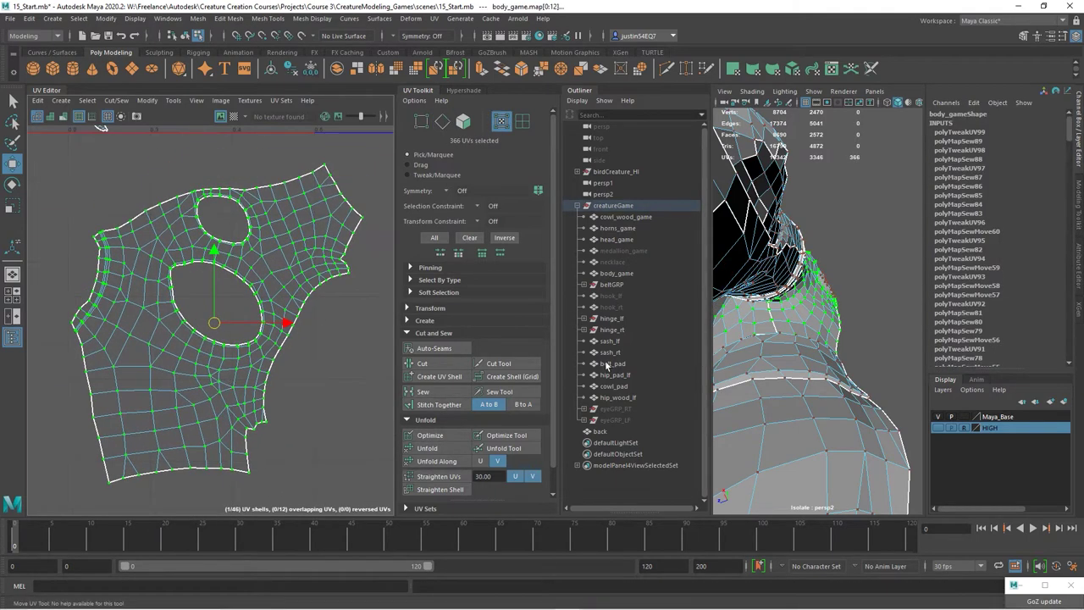
scroll(788, 370, "down", 8)
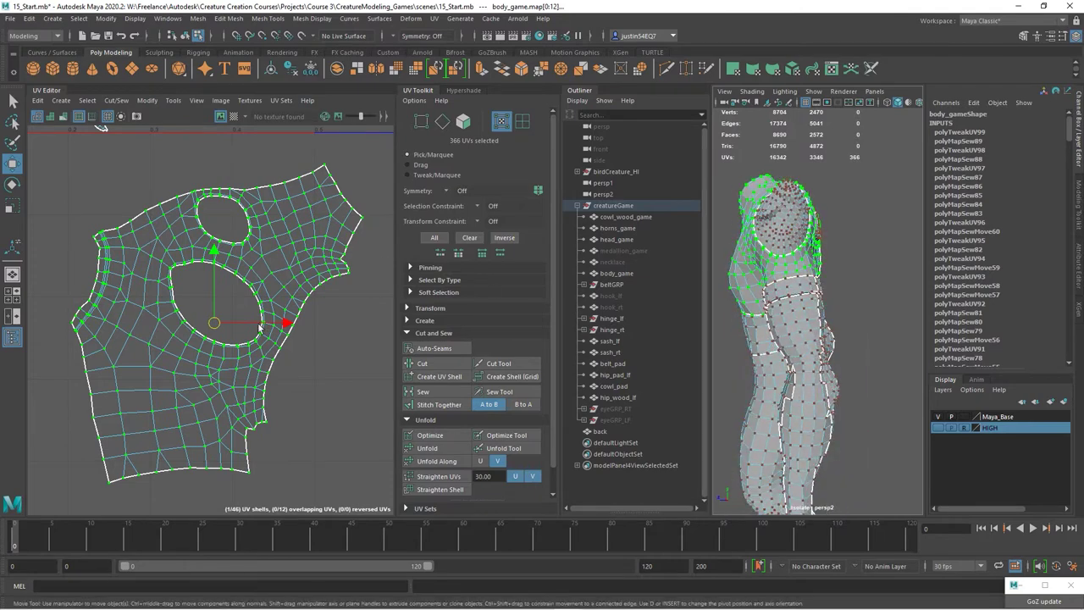
scroll(260, 327, "down", 5)
Nudge the long lower-arm UV shell slightly down and to the right
middle_click_drag(274, 349, 319, 330, "alt")
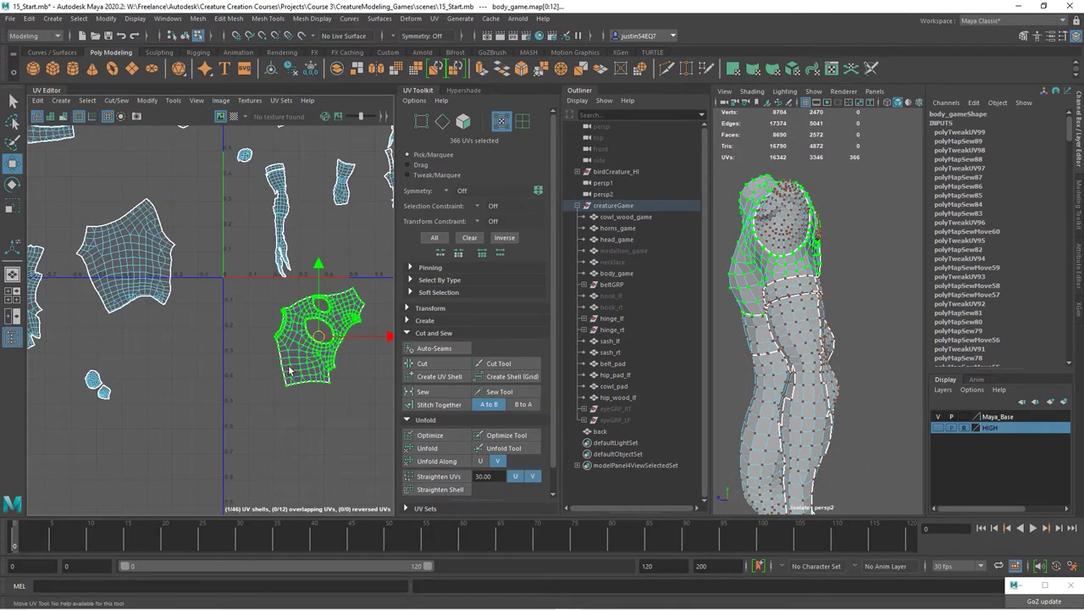
middle_click_drag(288, 370, 203, 312, "alt")
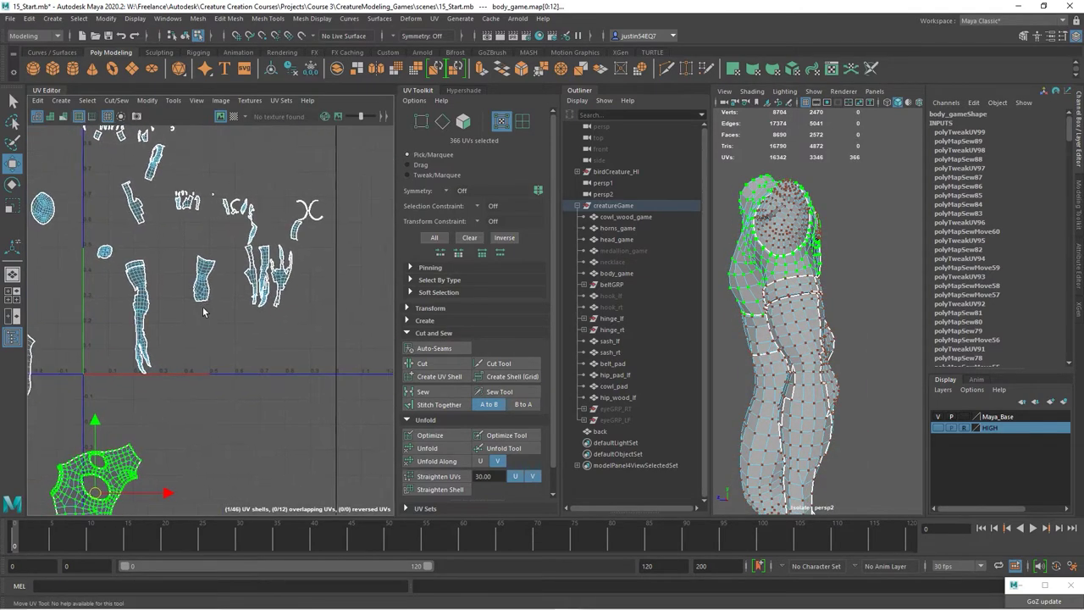
left_click(141, 268)
scroll(153, 282, "up", 3)
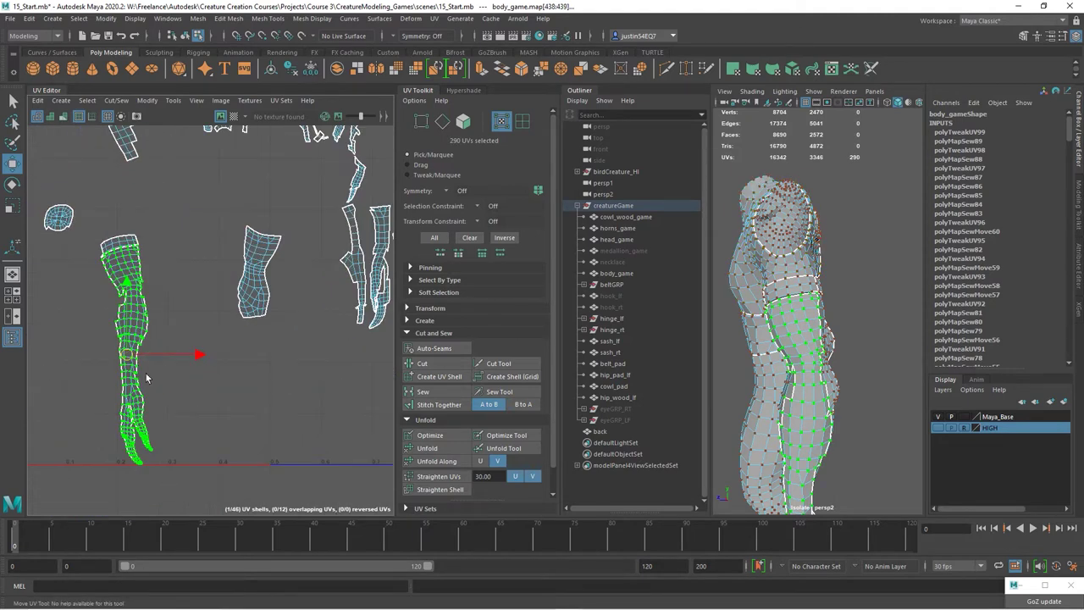
middle_click_drag(145, 378, 165, 402)
Select the small upper-arm ring shell and zoom in on it
left_click(129, 238)
middle_click_drag(273, 259, 373, 280, "alt")
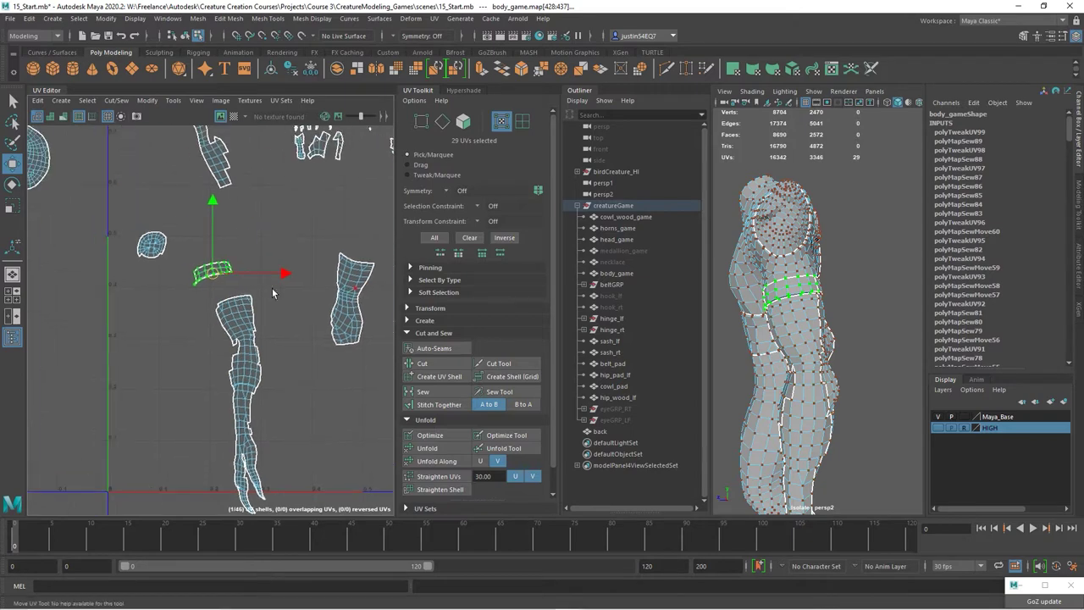
scroll(277, 314, "up", 4)
Stitch and sew the ring's open border edges into one shell, then unfold it straight
key("F10")
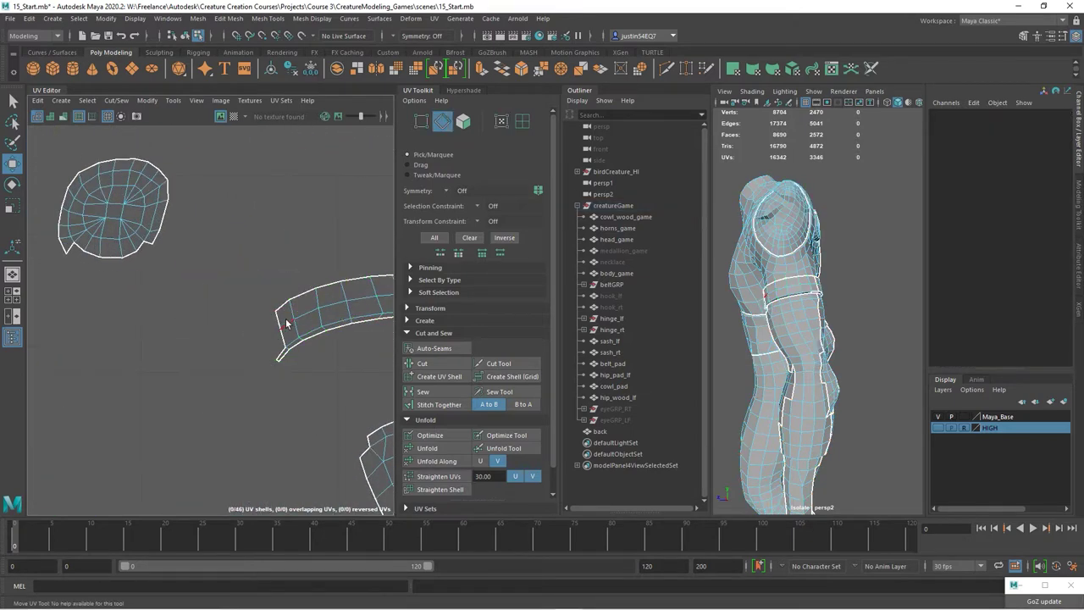
left_click_drag(269, 315, 286, 349)
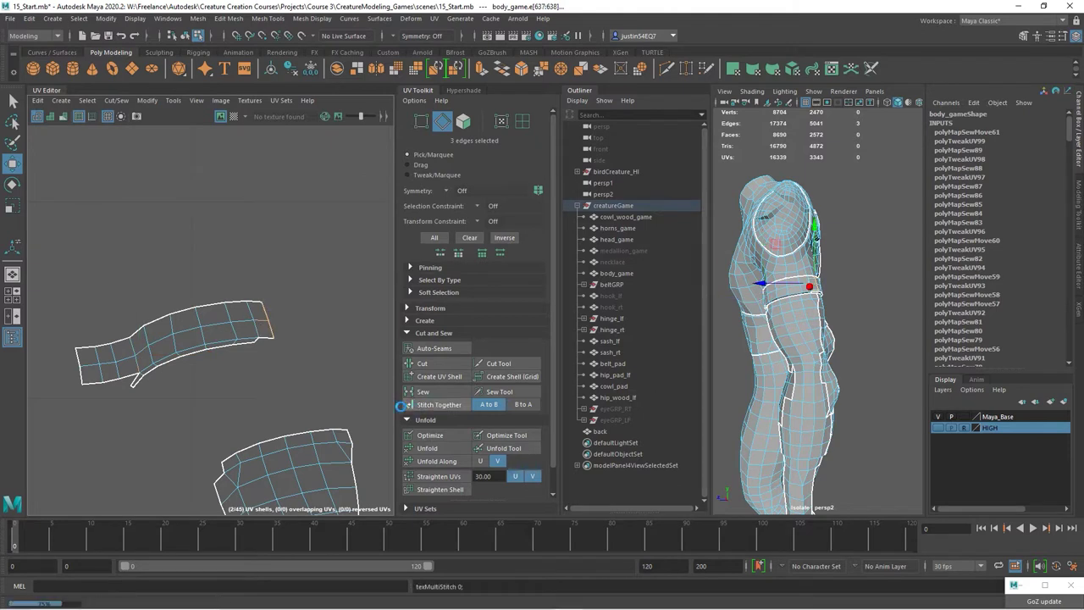
left_click_drag(213, 304, 181, 310)
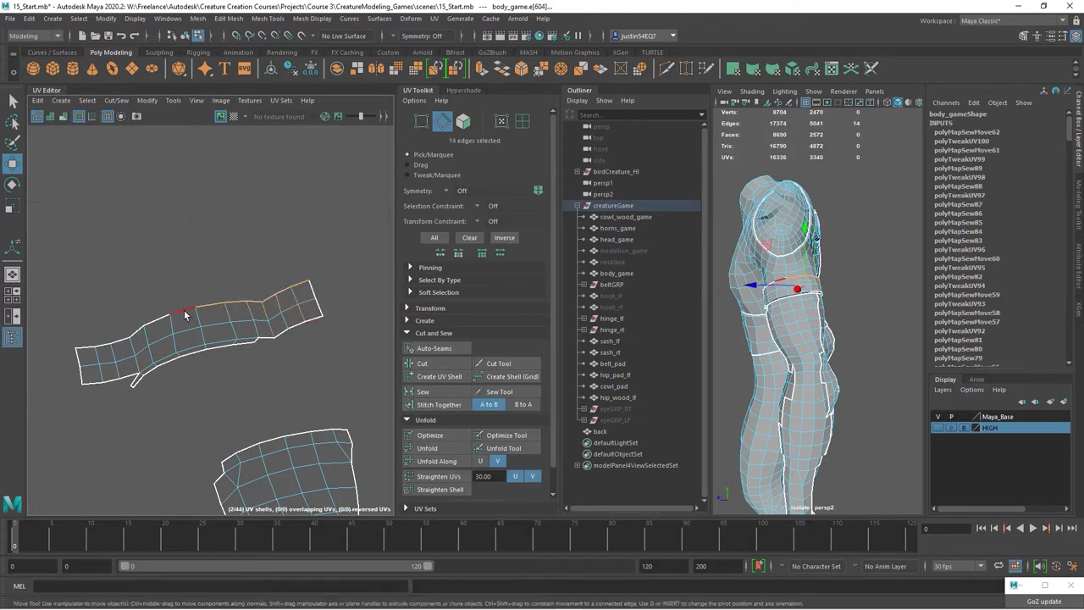
left_click(439, 404)
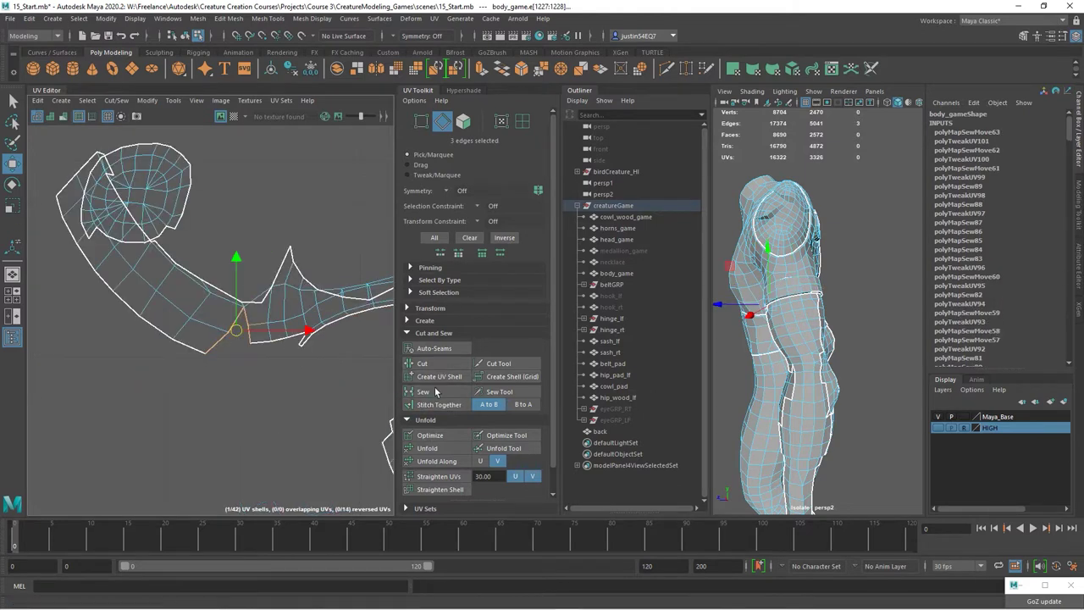
left_click(423, 392)
key("ctrl+F12")
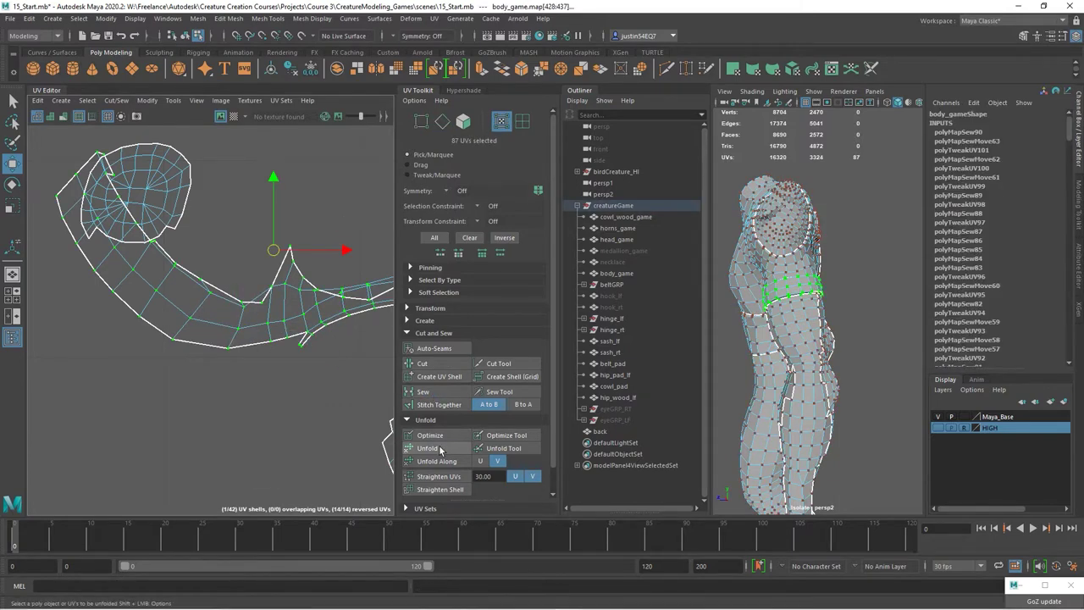
left_click(431, 448)
key("f")
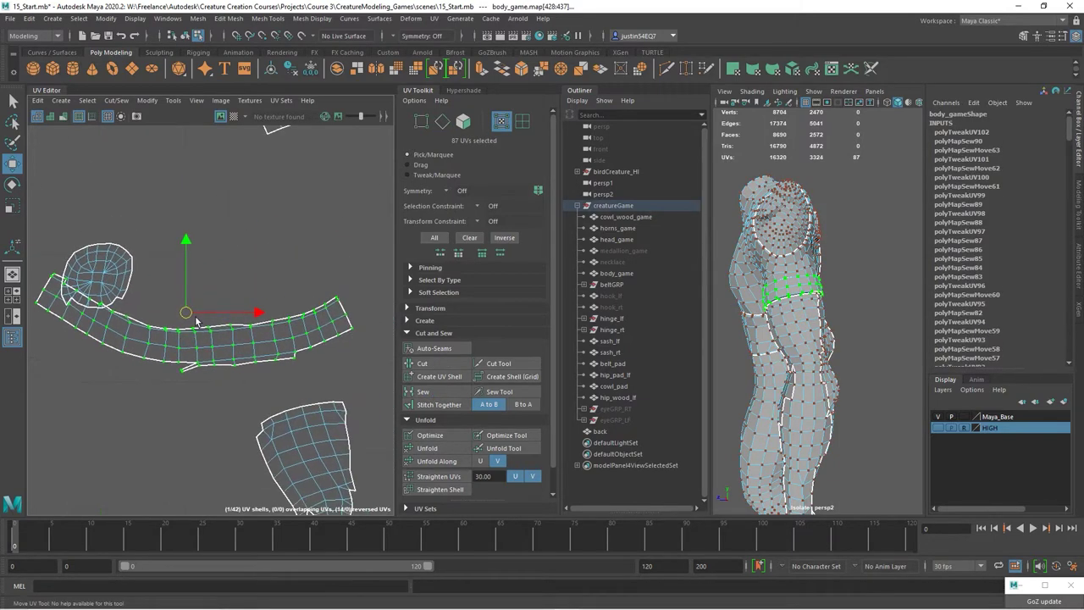
Cut the strip apart along a single edge at its left end
right_click_drag(189, 380, 188, 350)
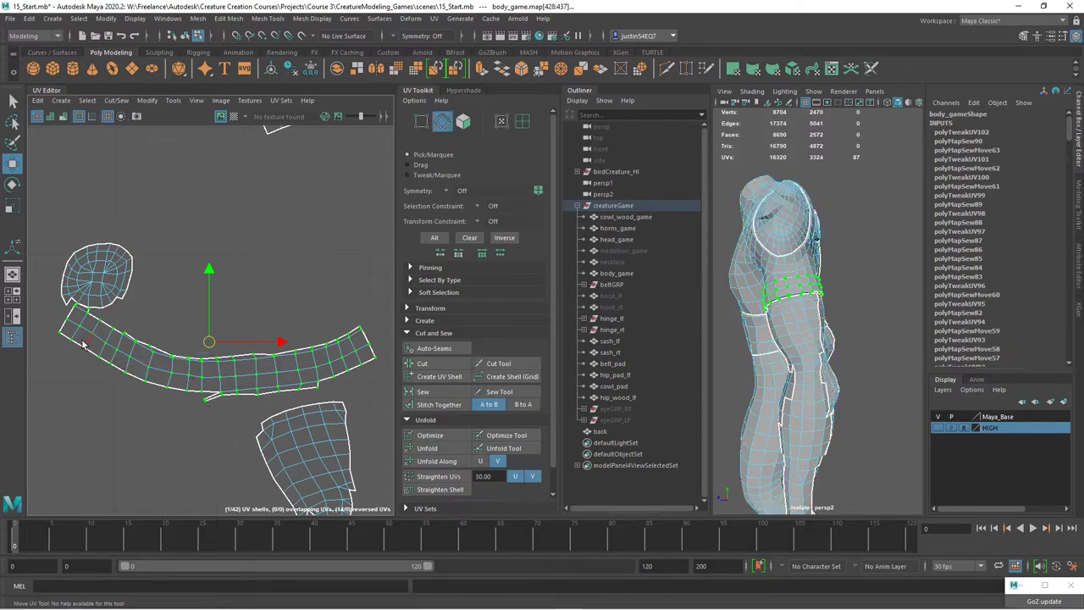
left_click_drag(68, 351, 145, 396)
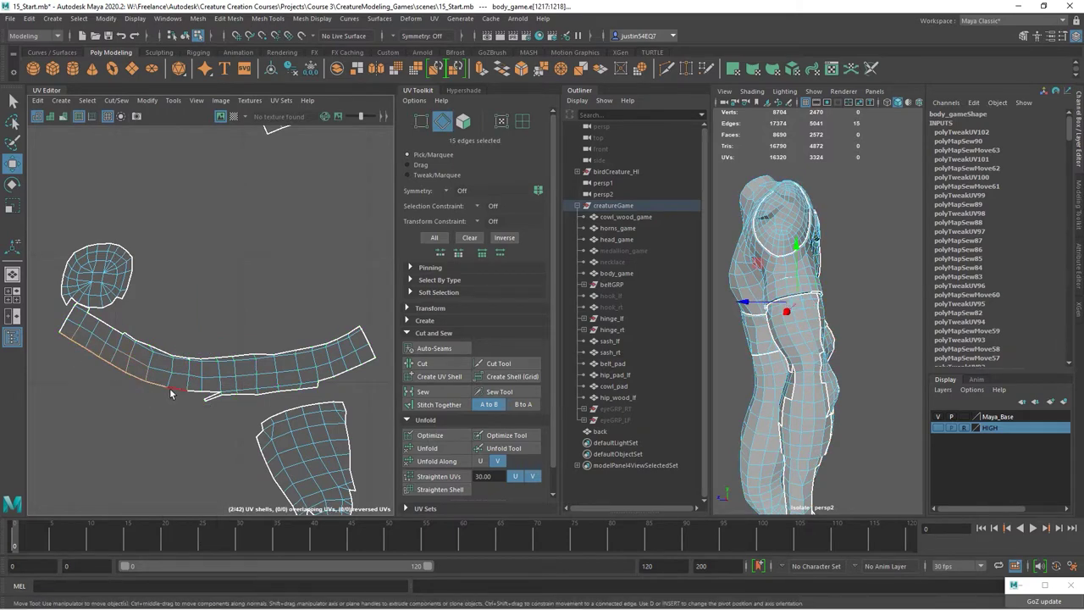
key("ctrl+z")
right_click(96, 347)
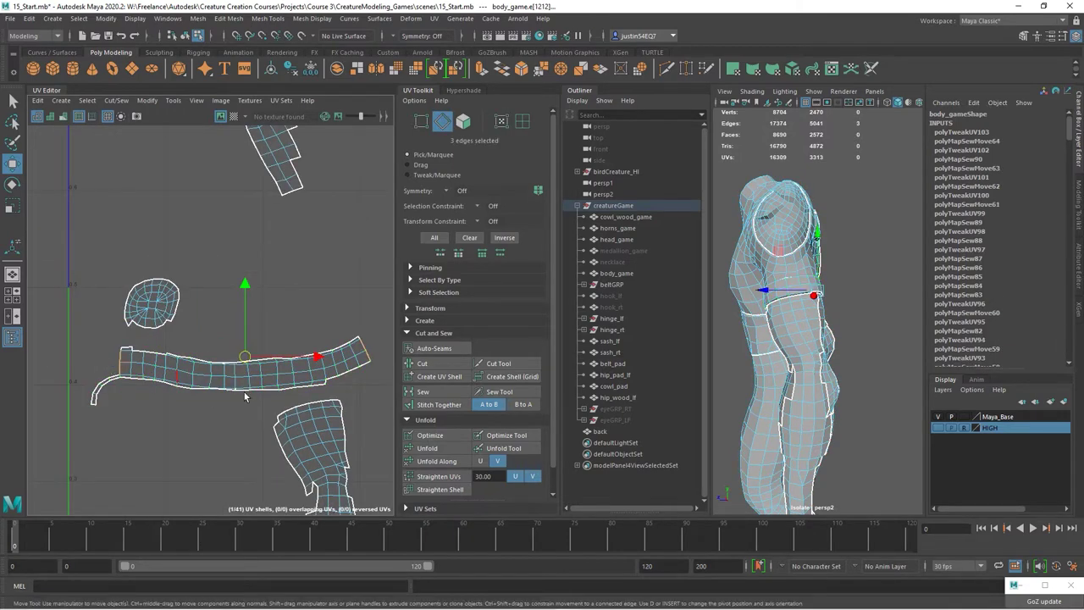
scroll(132, 379, "up", 4)
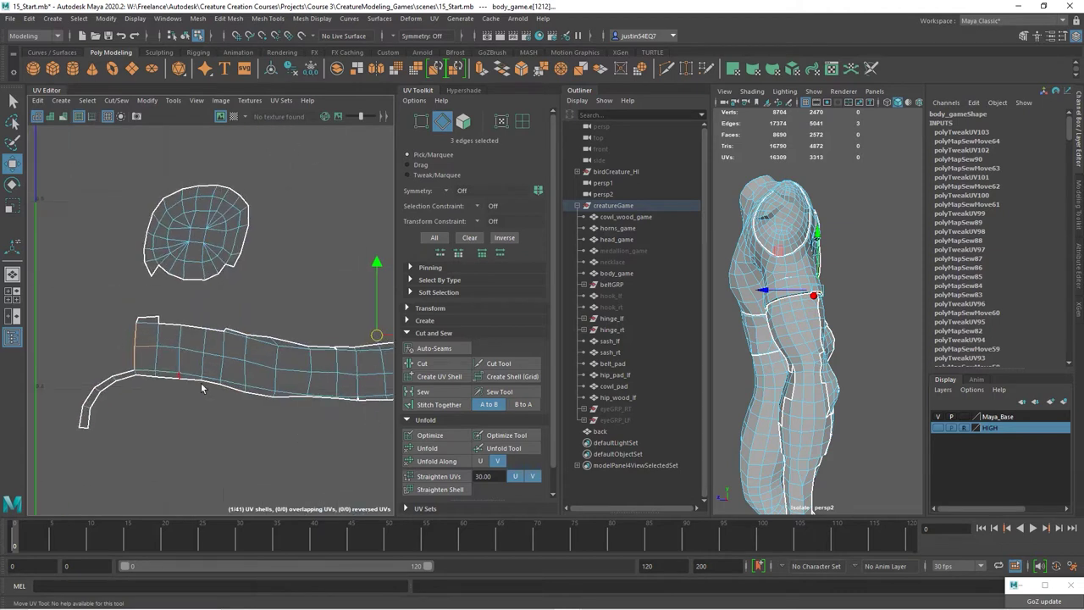
left_click(135, 377)
left_click(422, 363)
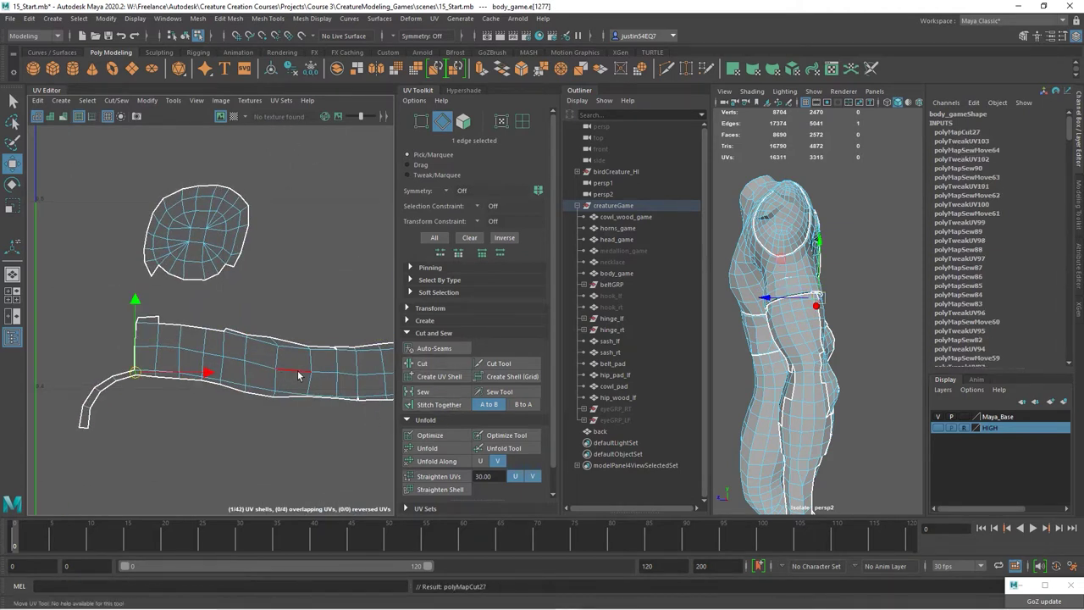
Stitch five border edges at the strip's other end together
middle_click_drag(380, 377, 93, 405, "alt")
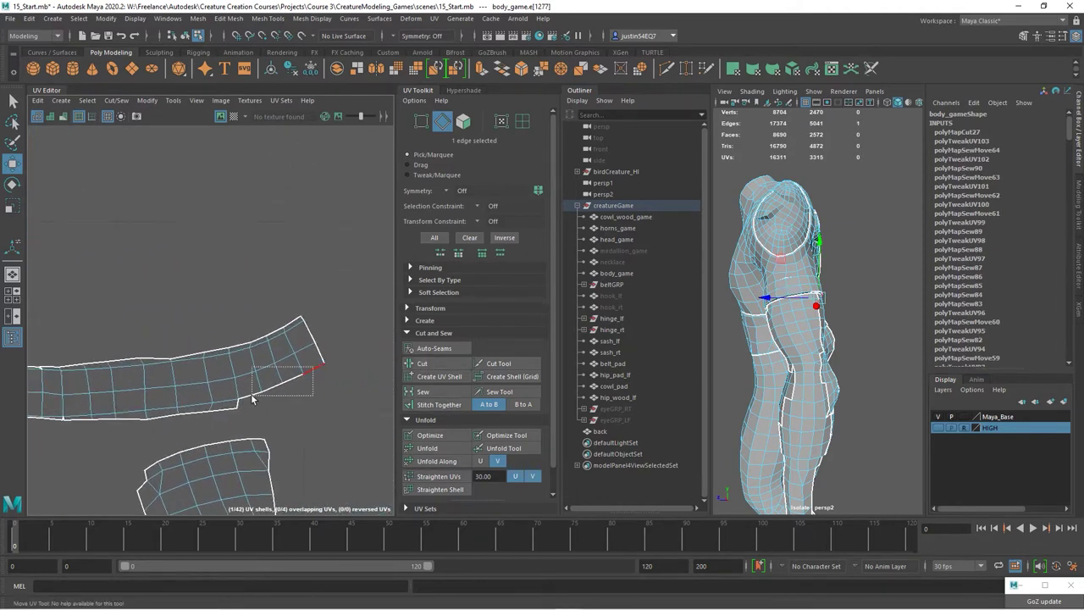
left_click_drag(251, 399, 249, 399)
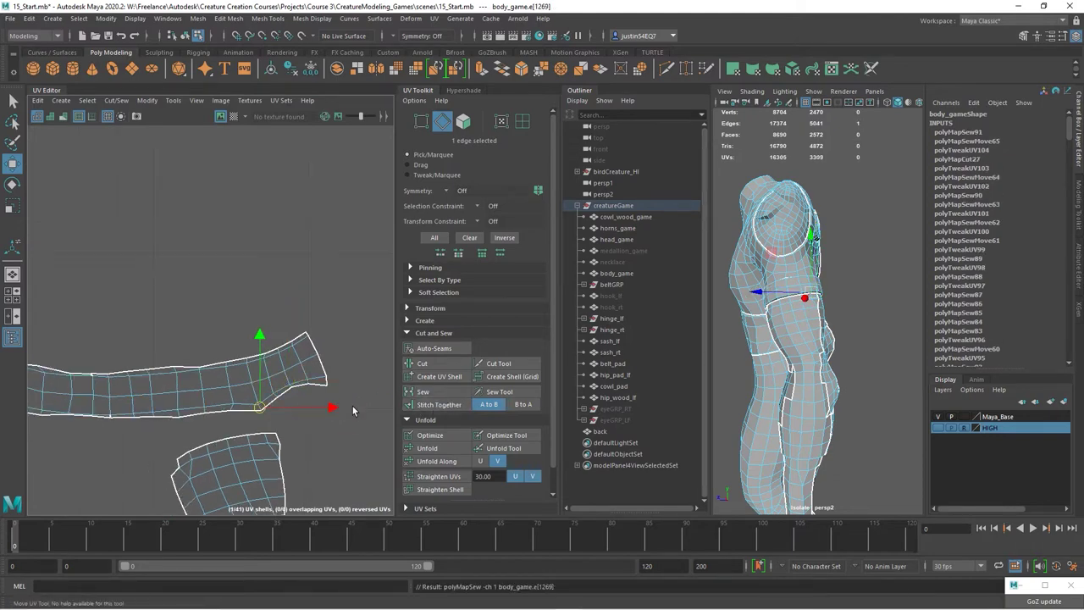
scroll(175, 398, "down", 2)
scroll(225, 392, "up", 4)
right_click_drag(123, 398, 127, 440)
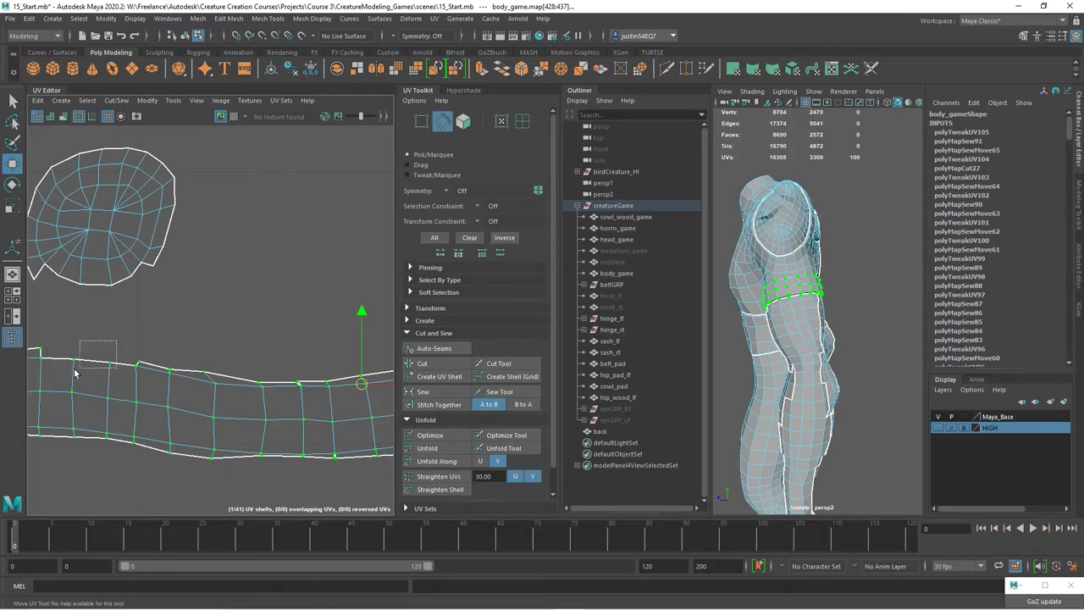
left_click(439, 404)
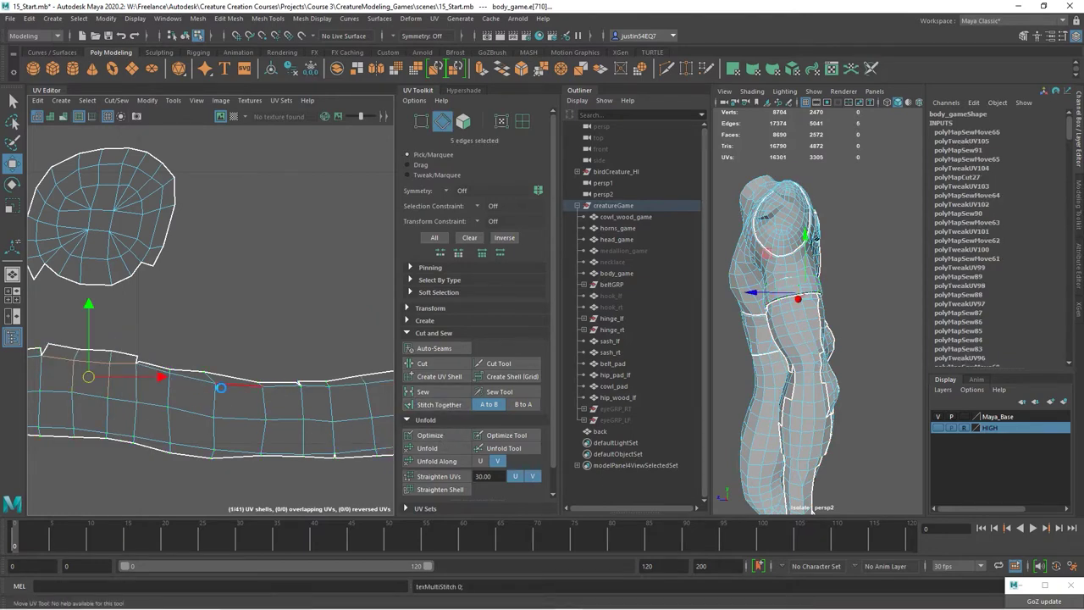
scroll(309, 398, "down", 3)
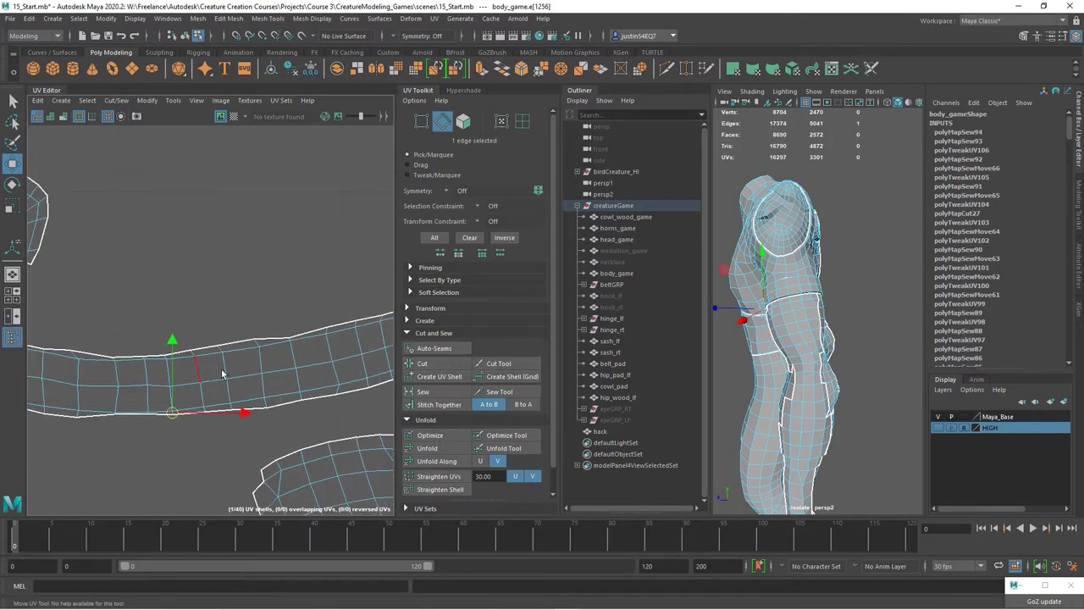
Select the long armband strip as a UV shell and unfold it
right_click_drag(246, 377, 229, 366)
middle_click_drag(230, 367, 111, 365, "alt")
left_click(204, 365)
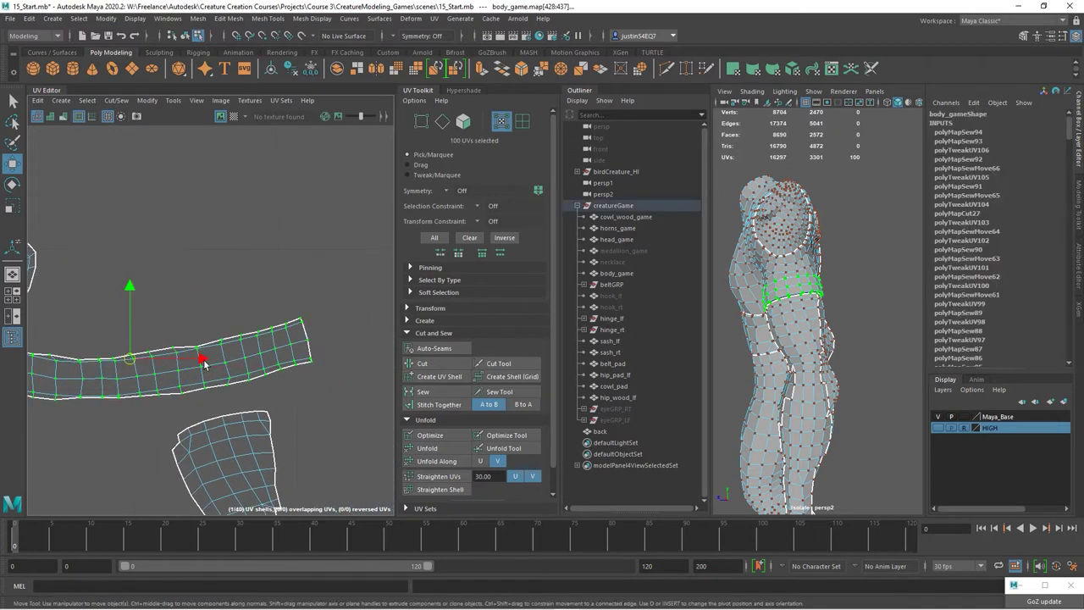
left_click(442, 448)
scroll(234, 392, "down", 3)
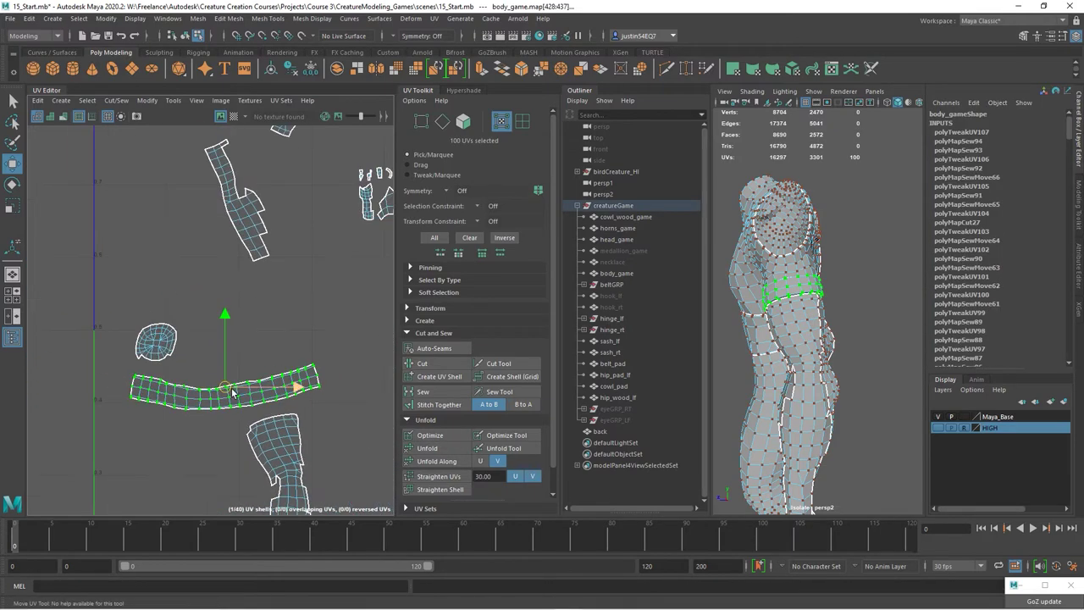
Move the unfolded strip far to the left, clear of the other shells
middle_click_drag(274, 351, 225, 277, "alt")
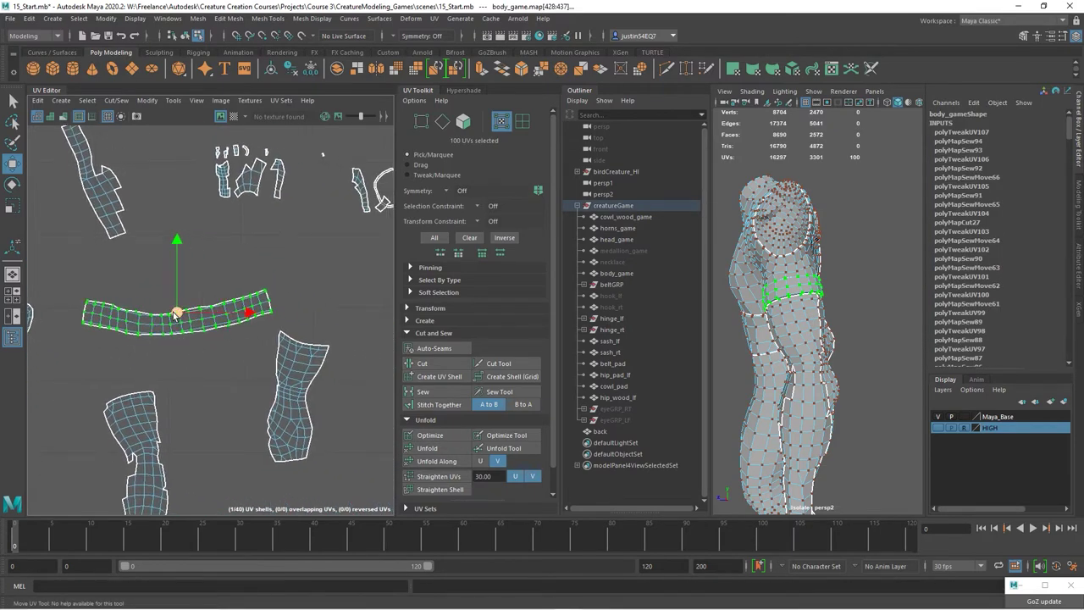
middle_click_drag(176, 315, 273, 322, "alt")
scroll(274, 322, "down", 2)
left_click_drag(262, 306, 97, 281)
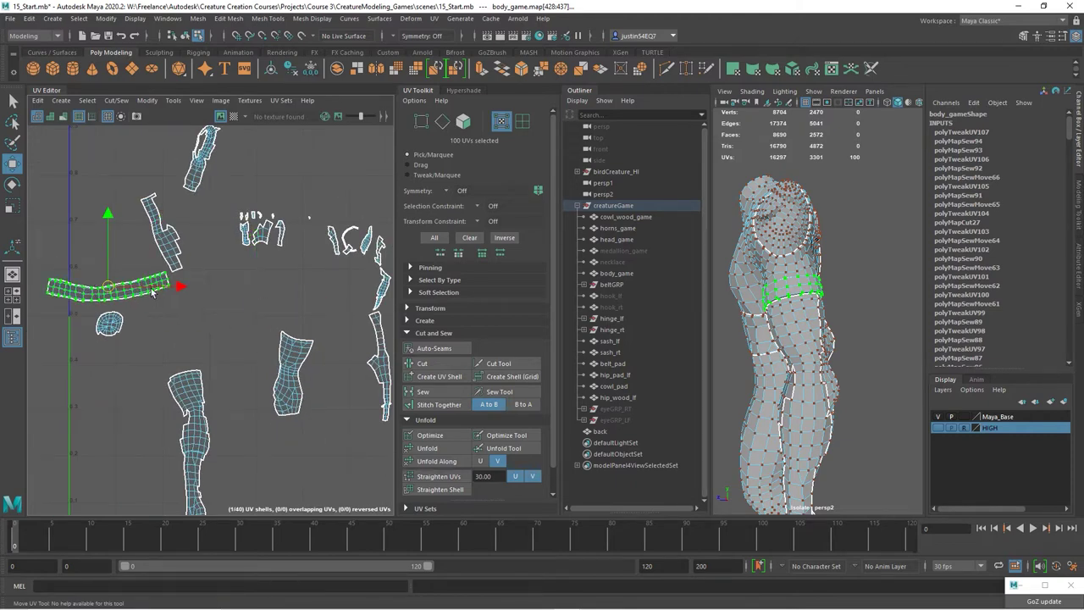
middle_click_drag(131, 295, 298, 324, "alt")
left_click_drag(218, 315, 50, 323)
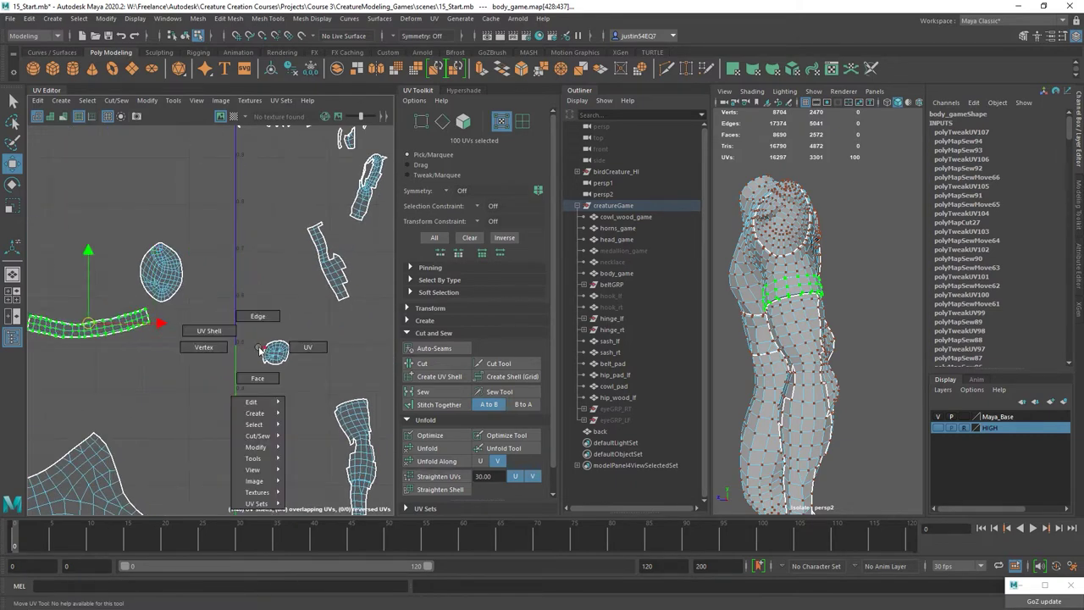
key("F11")
middle_click_drag(341, 410, 109, 310, "alt")
Stitch the bottom shell's remaining selected edges, leaving out the hole edges
scroll(254, 368, "down", 2)
middle_click_drag(267, 364, 233, 374, "alt")
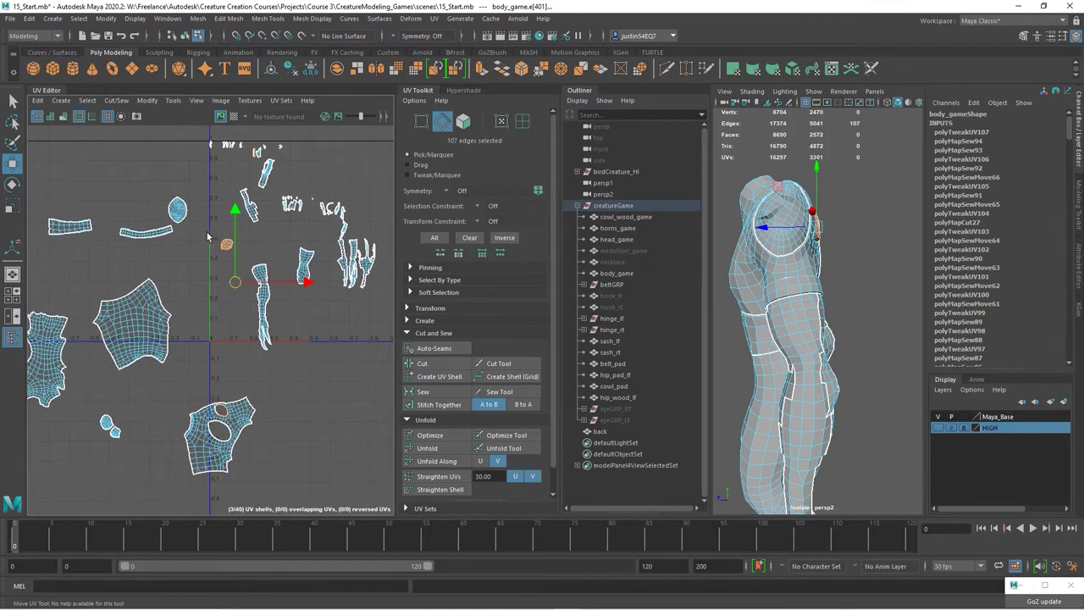
key("w")
left_click_drag(265, 391, 185, 440, "ctrl")
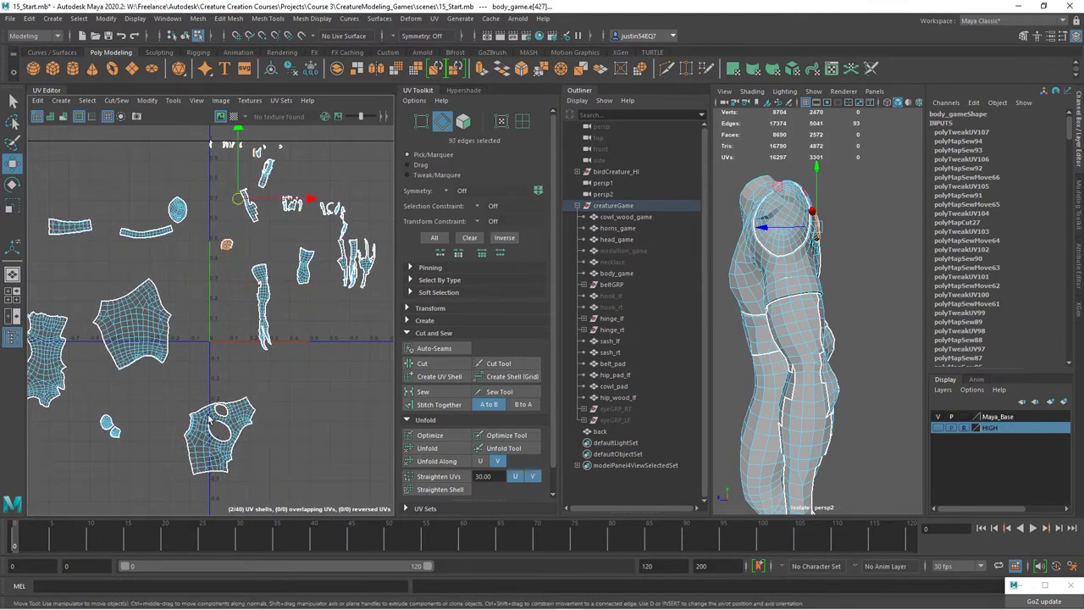
left_click(439, 404)
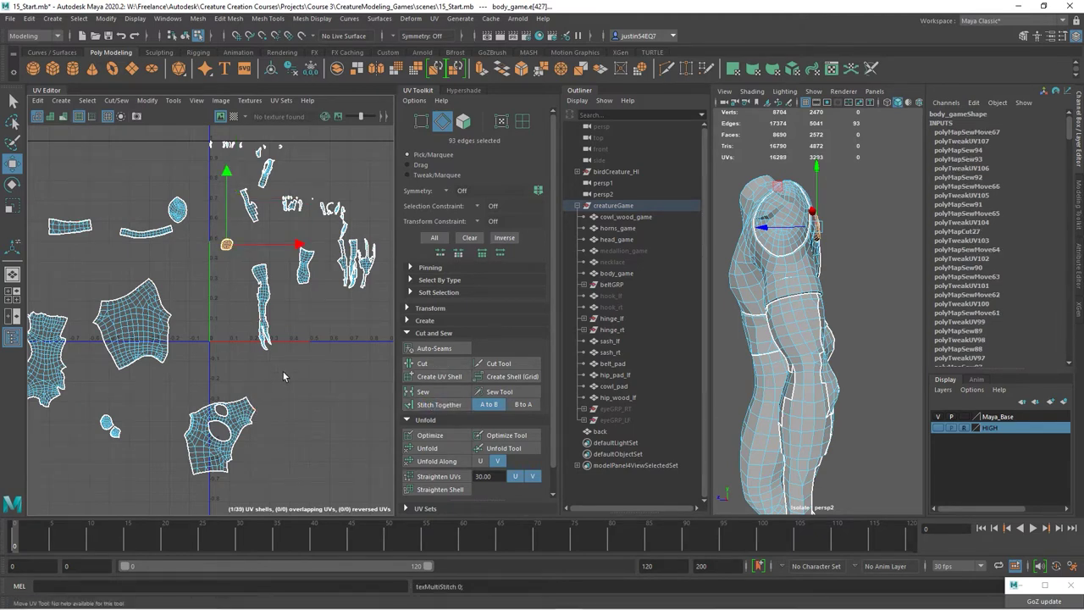
Select the small round shell and the head shell to identify them
scroll(233, 269, "up", 3)
middle_click_drag(233, 269, 192, 256, "alt")
left_click(192, 256)
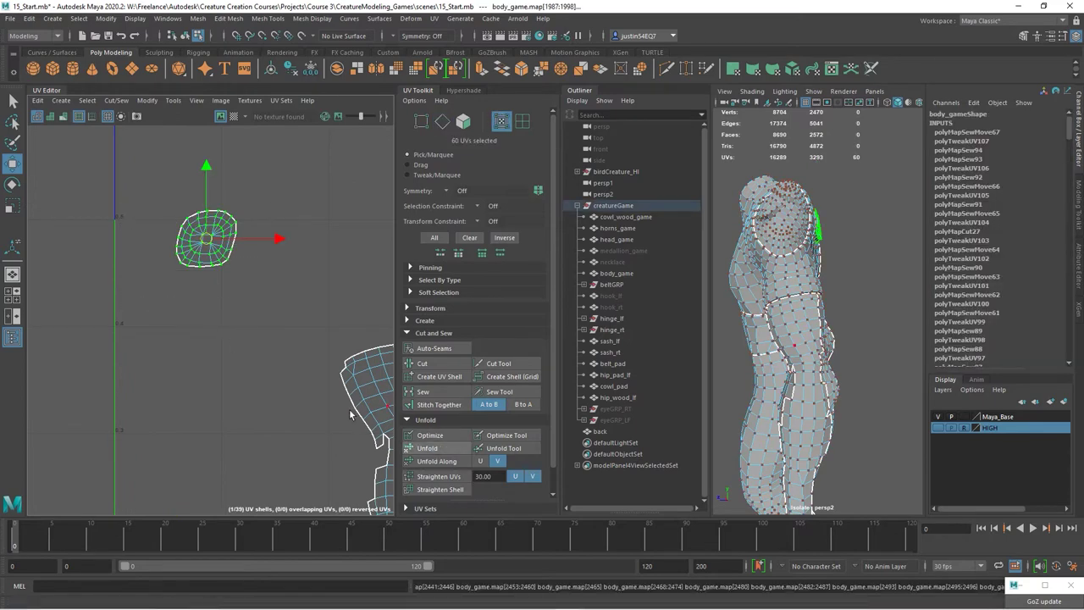
middle_click_drag(178, 329, 199, 346, "alt")
scroll(203, 348, "down", 4)
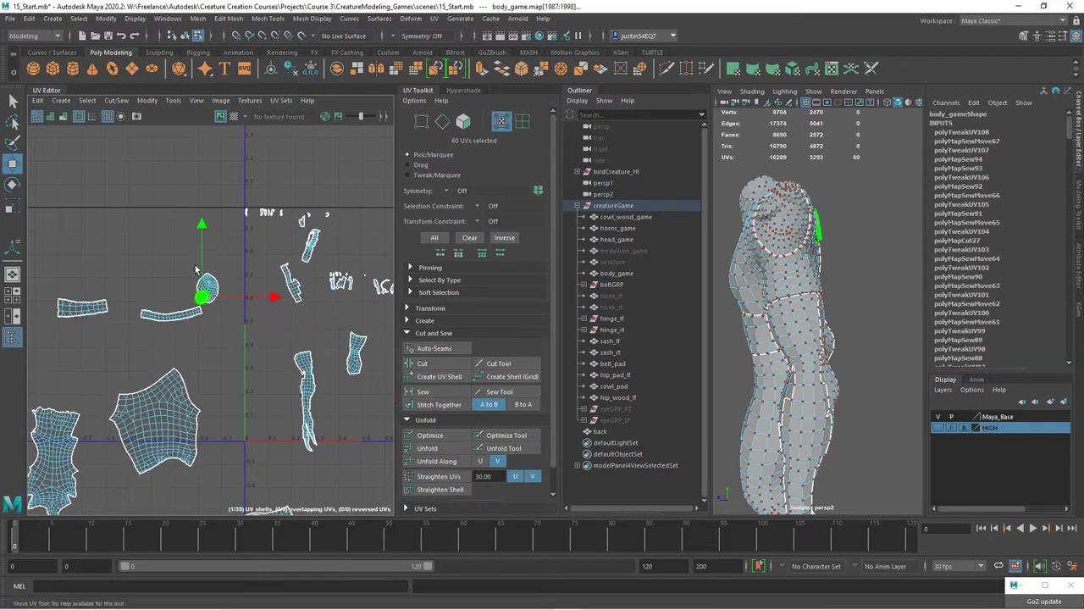
left_click(210, 291)
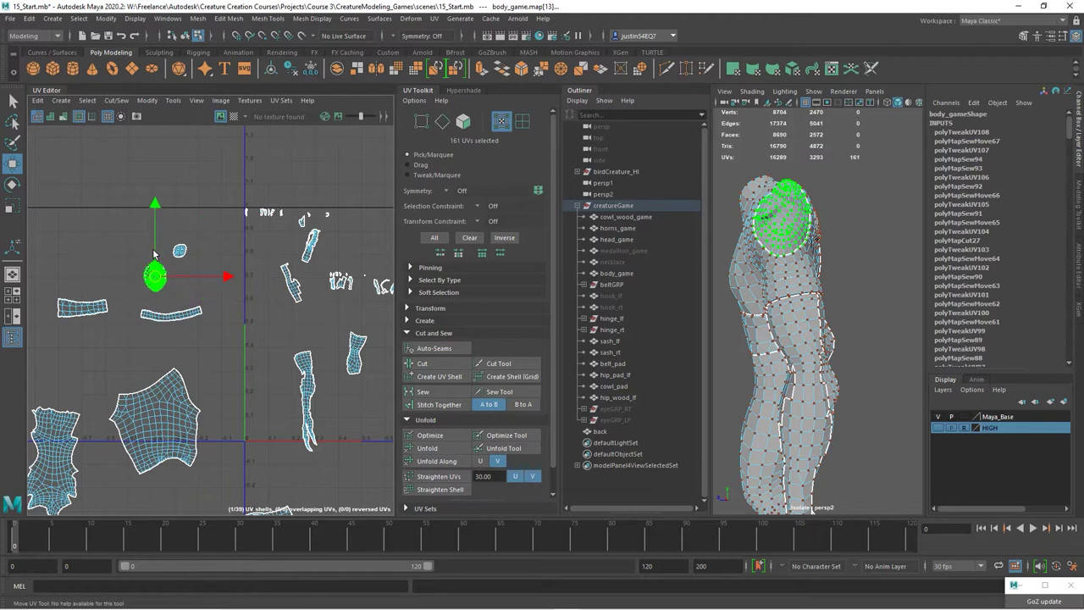
scroll(254, 358, "up", 2)
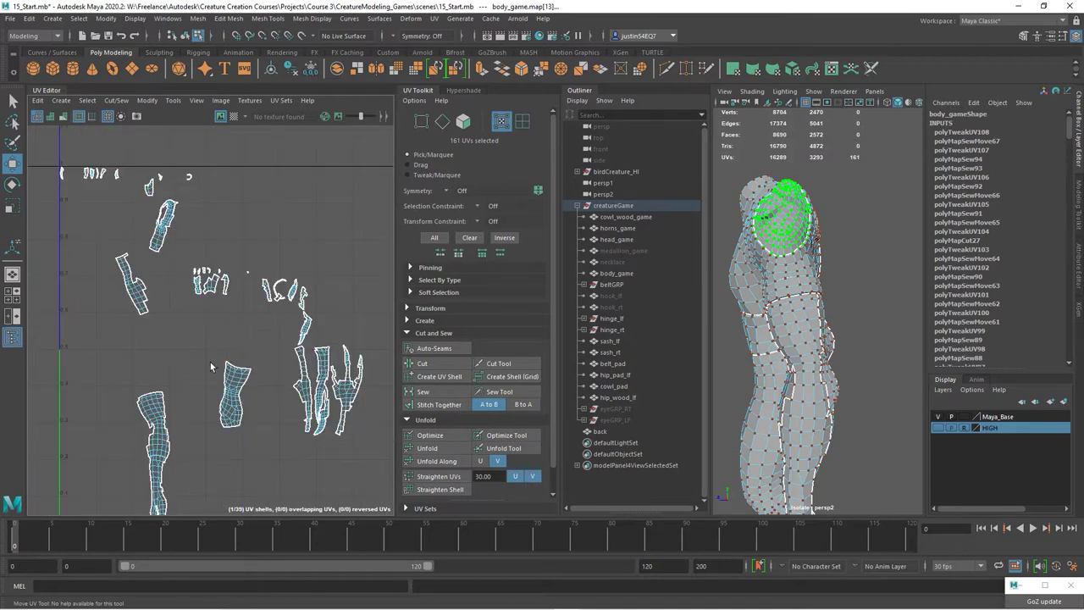
Cut the lower arm into its own UV shell and move it aside
middle_click_drag(212, 401, 259, 256, "alt")
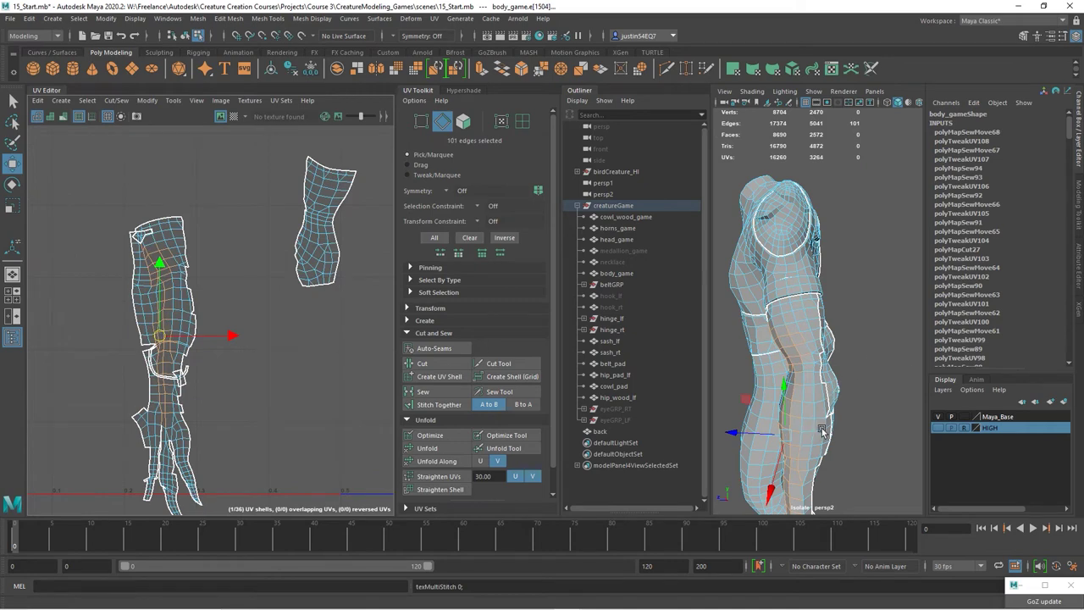
left_click_drag(823, 432, 826, 356, "alt")
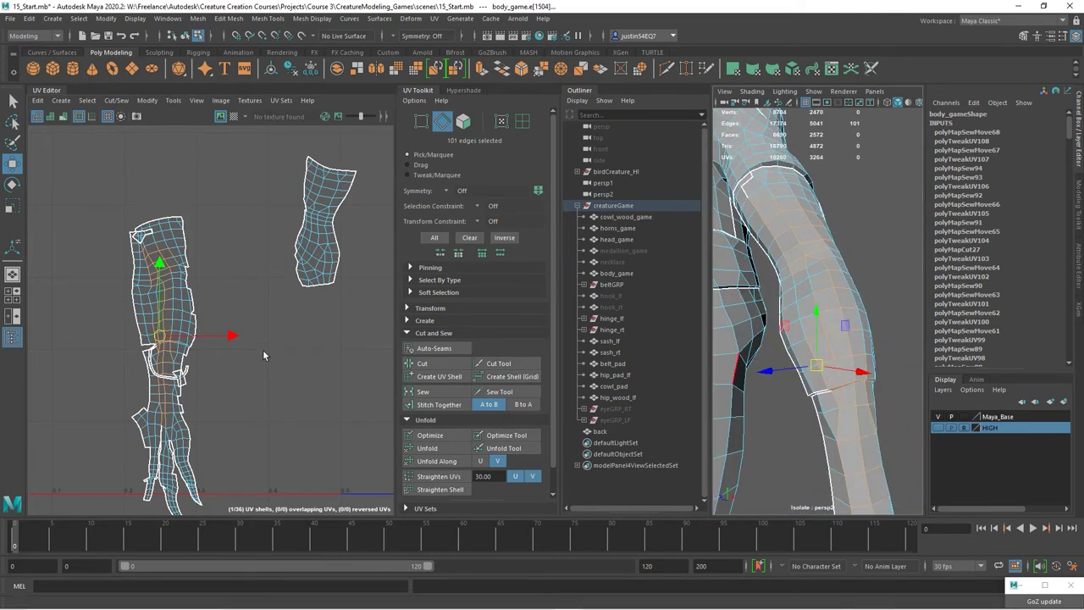
right_click_drag(128, 330, 287, 326, "alt")
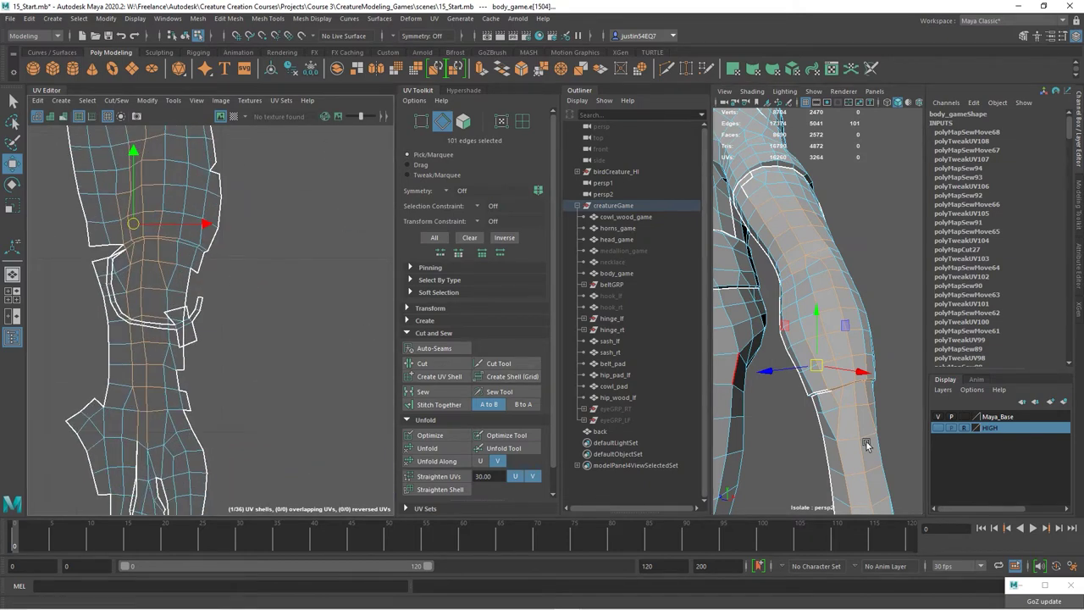
left_click_drag(866, 447, 843, 392, "alt")
left_click(422, 363)
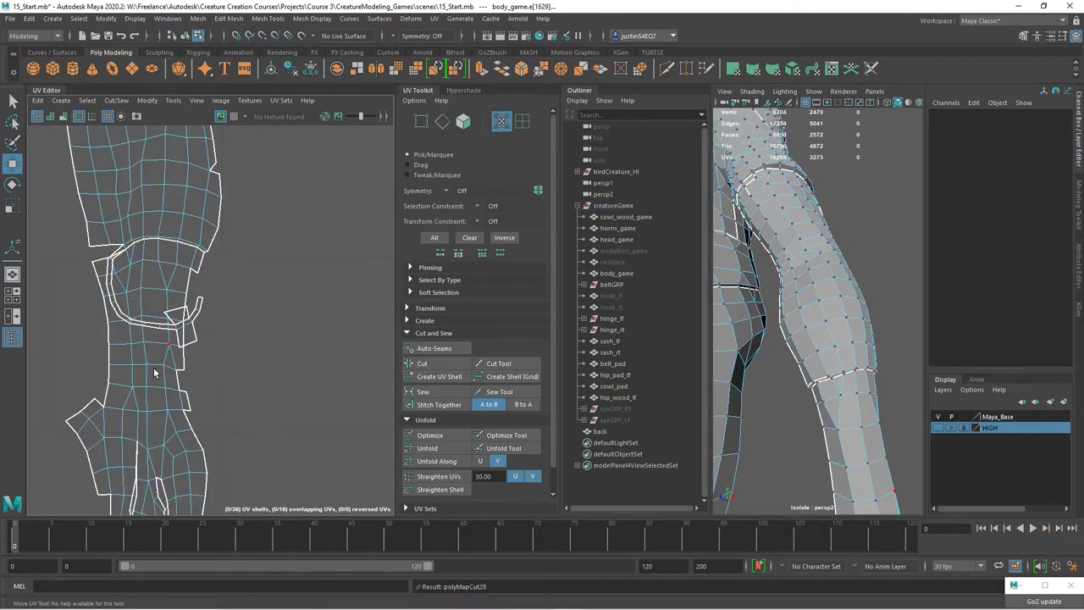
left_click(154, 366)
right_click_drag(254, 400, 185, 432, "alt")
middle_click_drag(284, 463, 420, 509)
Sew the upper arm's two open seams together into one shell
key("F10")
double_click(149, 166)
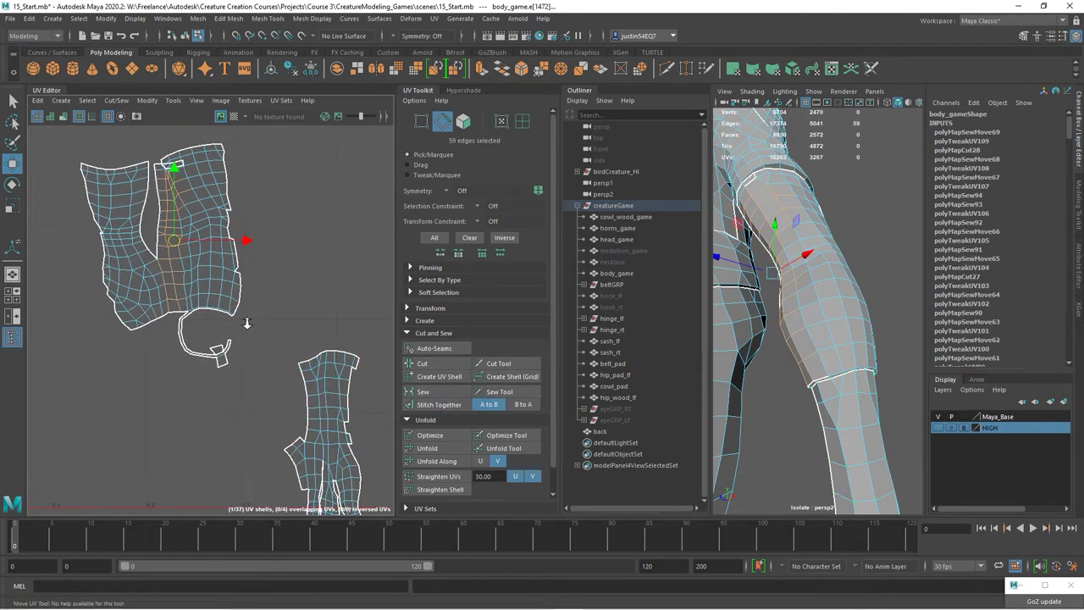
double_click(197, 277)
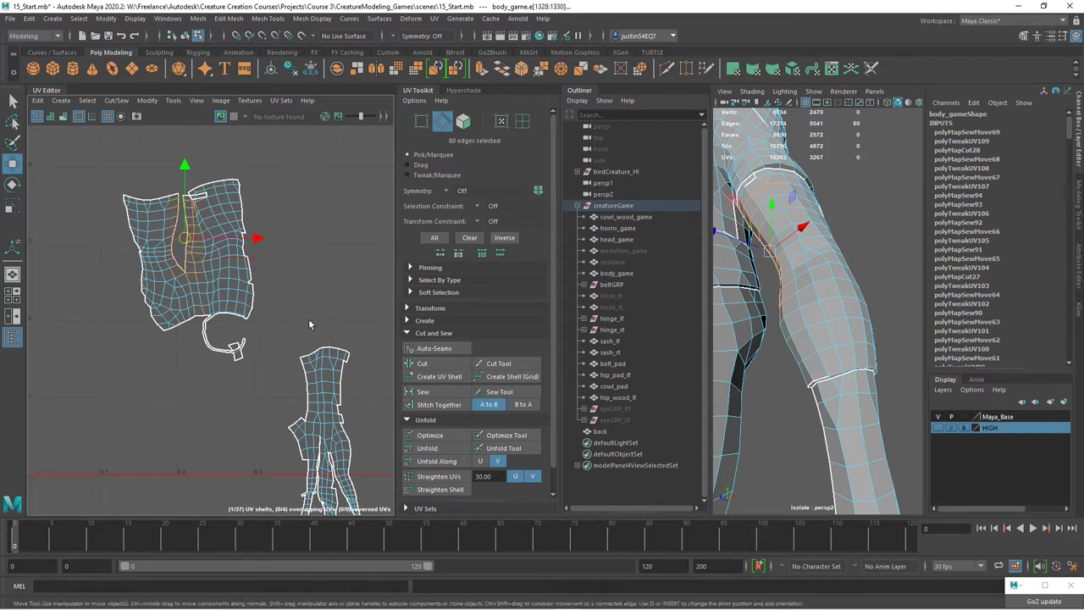
left_click(424, 391)
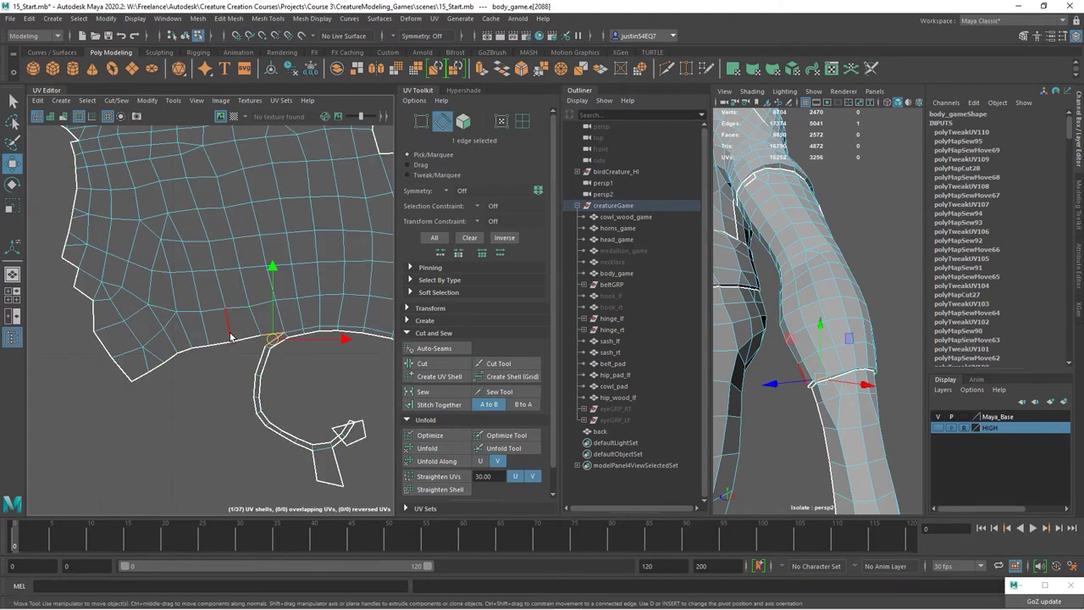
left_click_drag(243, 324, 169, 374)
left_click(423, 392)
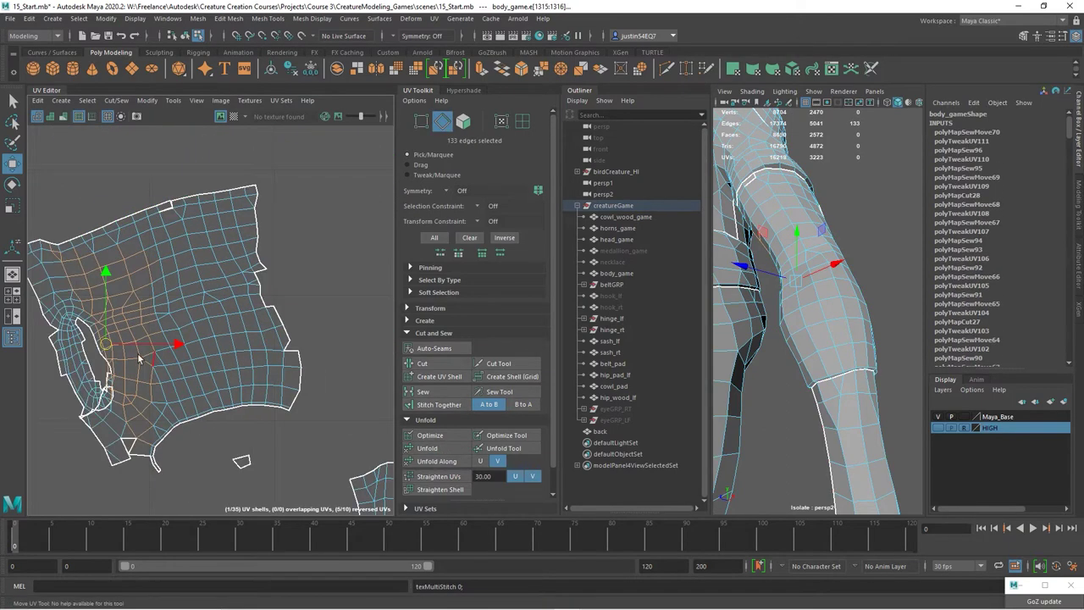
middle_click_drag(139, 359, 224, 335, "alt")
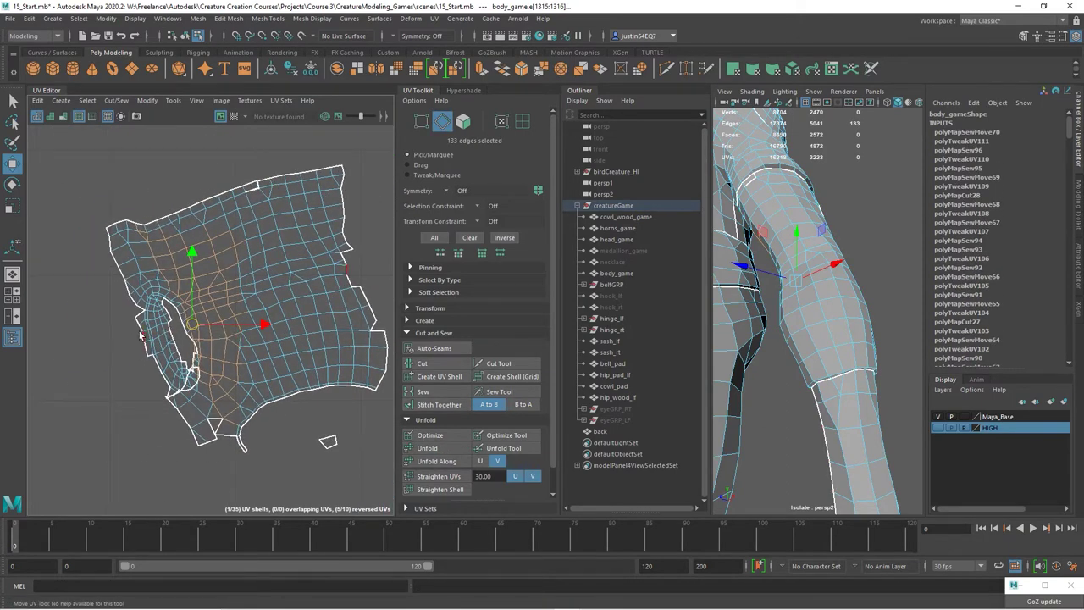
scroll(141, 336, "up", 3)
Cut the UVs along the shell's left seam and frame the shell
double_click(168, 343)
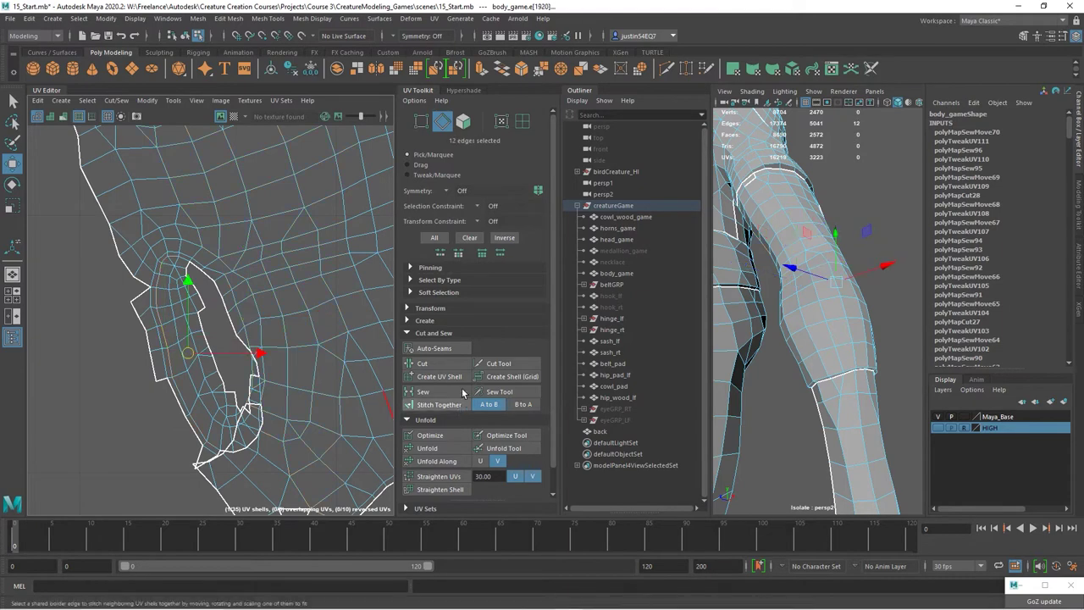
left_click(422, 362)
right_click_drag(225, 372, 153, 364, "ctrl")
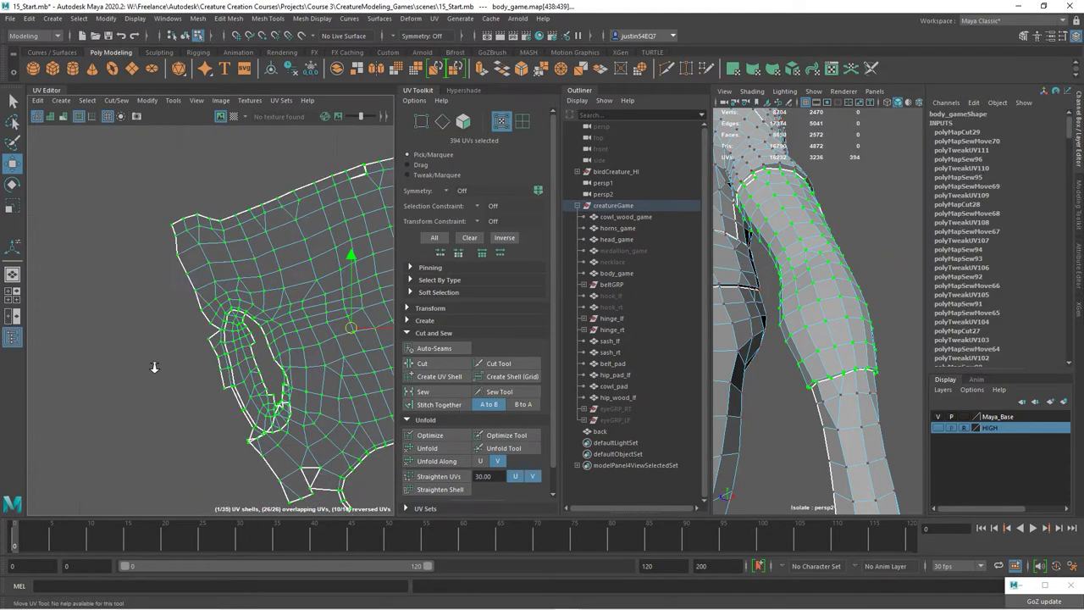
key("shift+f")
Cut the oval patch off as its own shell, move it aside and stitch it
right_click_drag(835, 292, 835, 267)
left_click(849, 400)
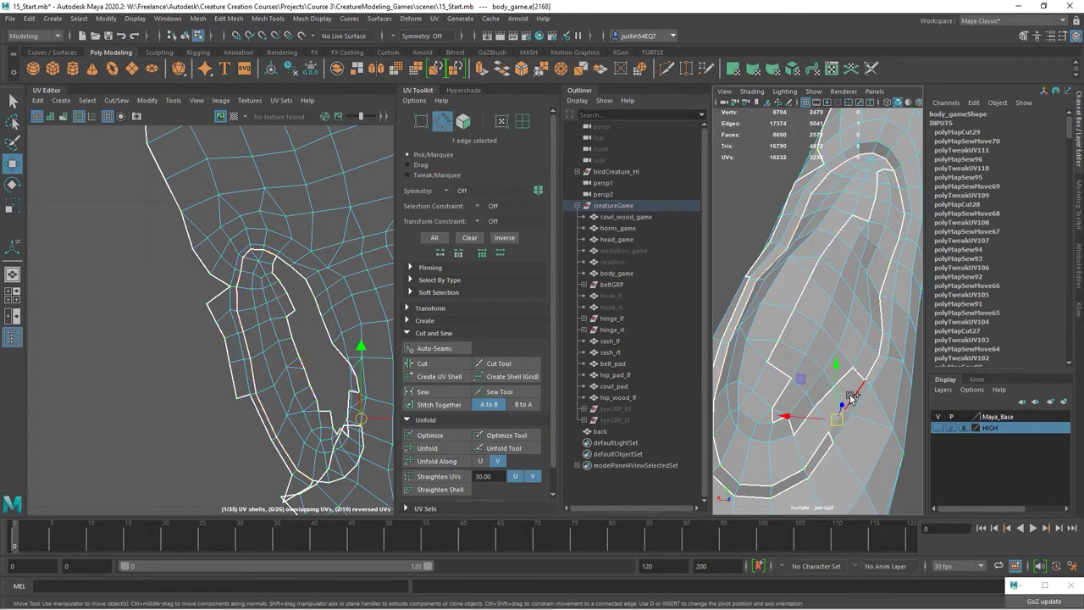
left_click(419, 365)
left_click_drag(326, 378, 152, 322)
right_click_drag(136, 309, 119, 292)
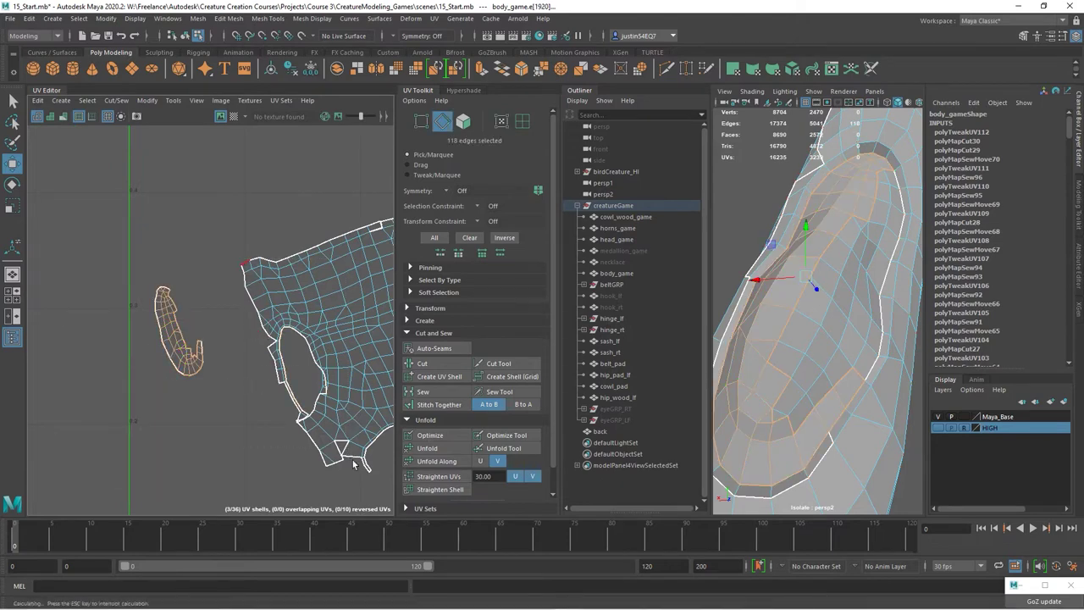
left_click(438, 404)
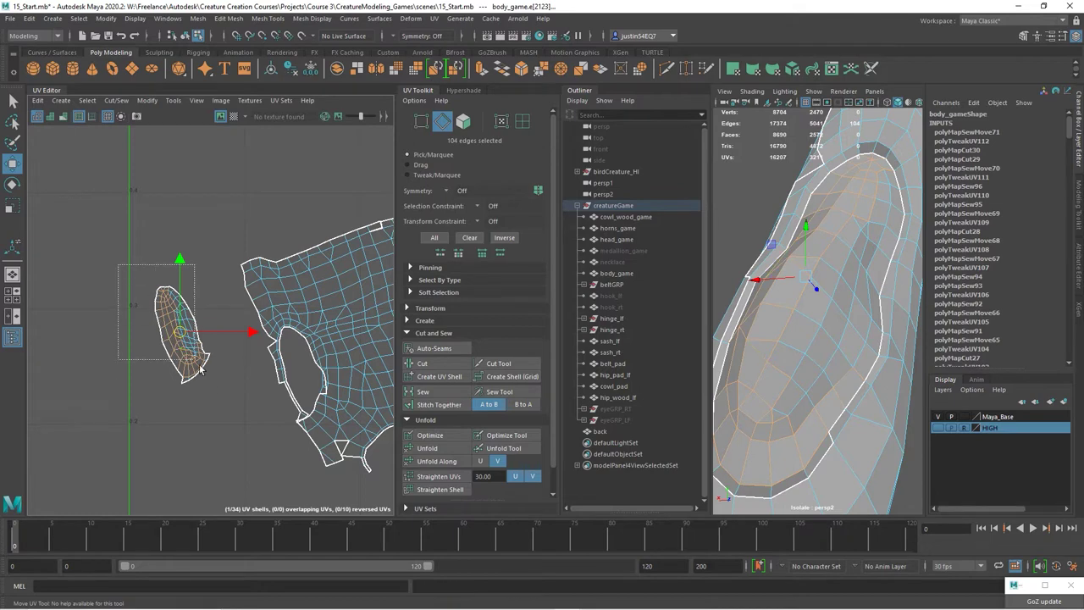
left_click(444, 405)
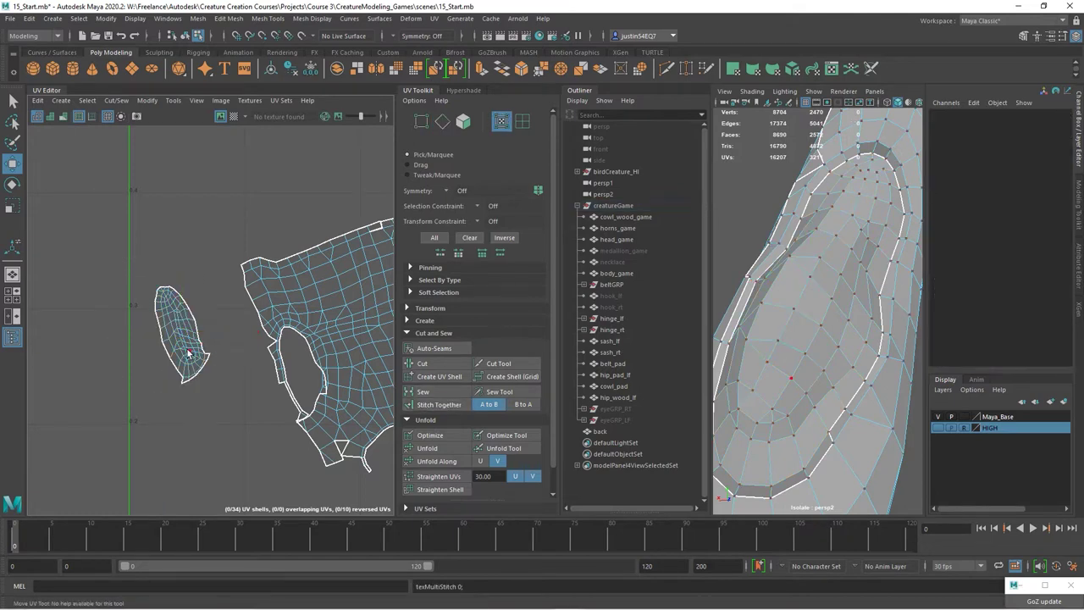
Make the edge loop around the patch rim into a new UV shell
key("ctrl+F12")
key("f")
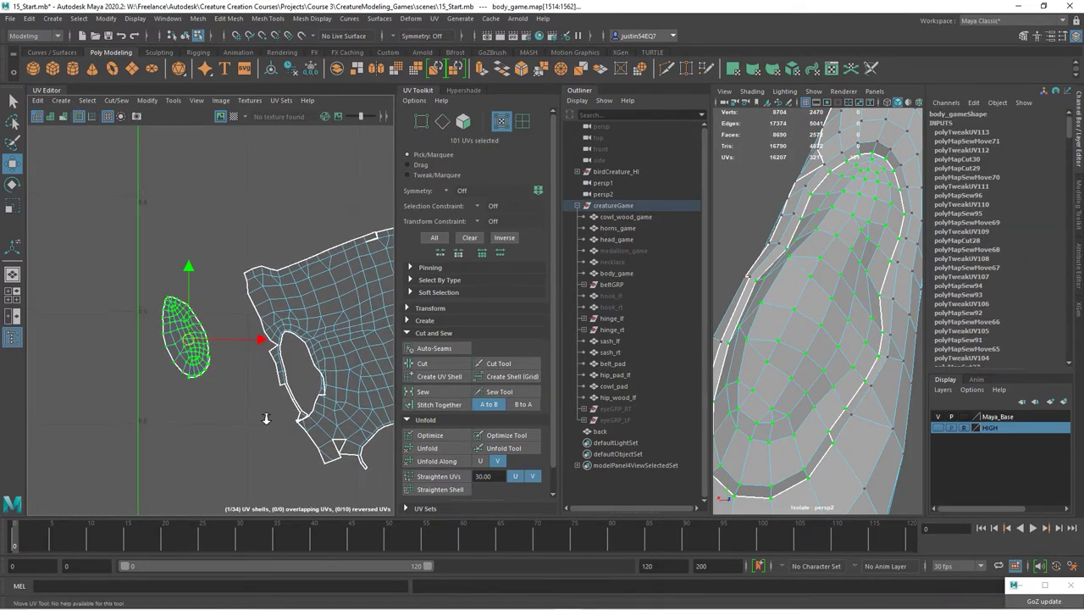
mouse_move(806, 394)
left_mouse_down("alt")
mouse_move(827, 368)
mouse_move(827, 302)
mouse_move(828, 370)
mouse_move(820, 310)
mouse_move(804, 372)
left_mouse_up("alt")
key("F10")
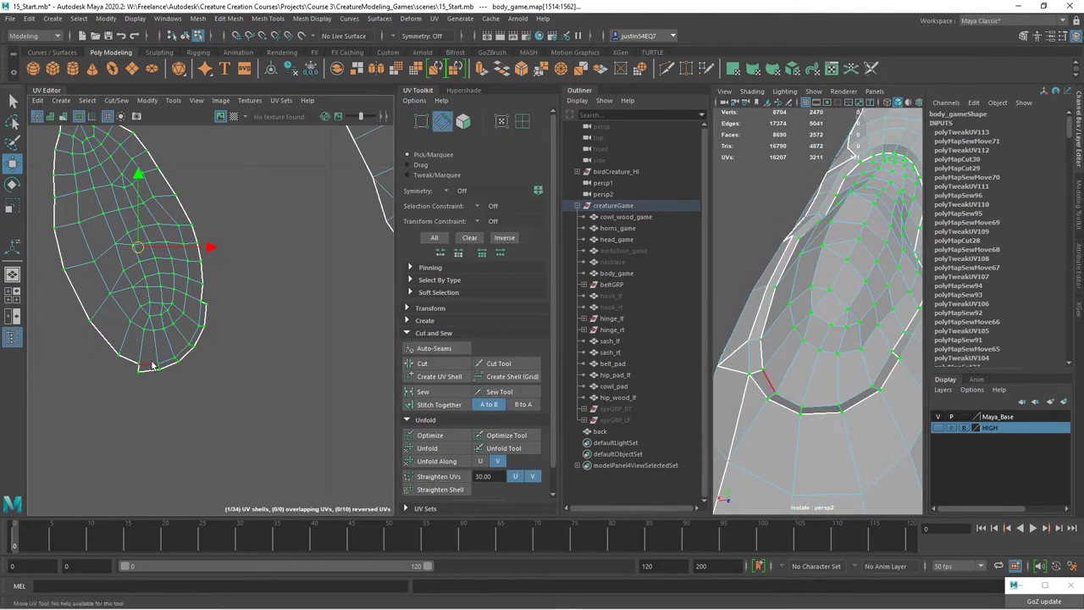
double_click(788, 381)
left_click(439, 376)
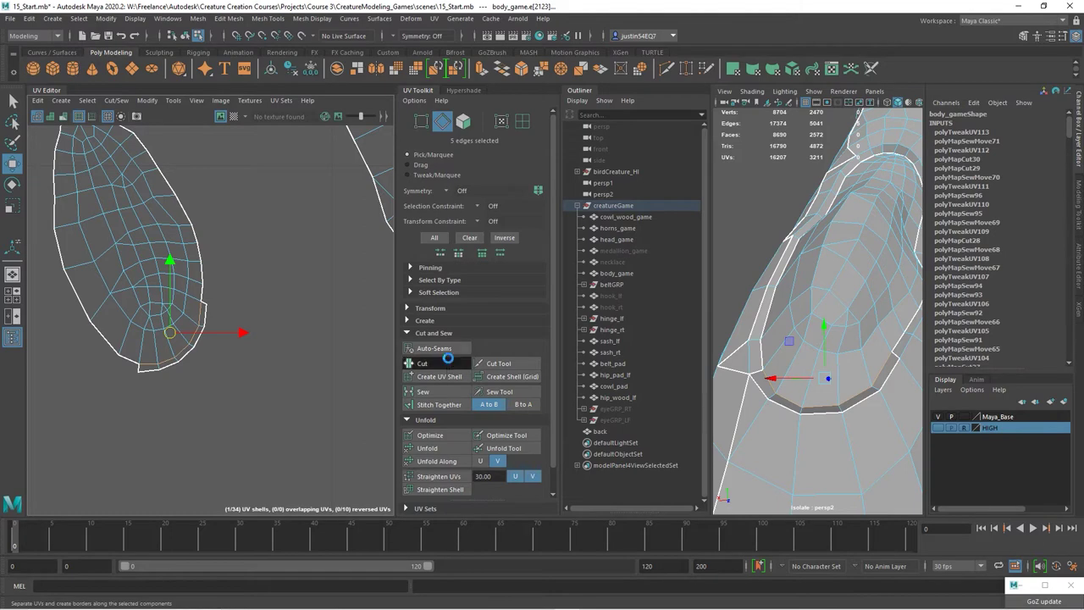
middle_click_drag(254, 386, 114, 388, "alt")
scroll(191, 388, "up", 5)
Sew the stray inner-seam edges back together and select the small shell
left_click(217, 377)
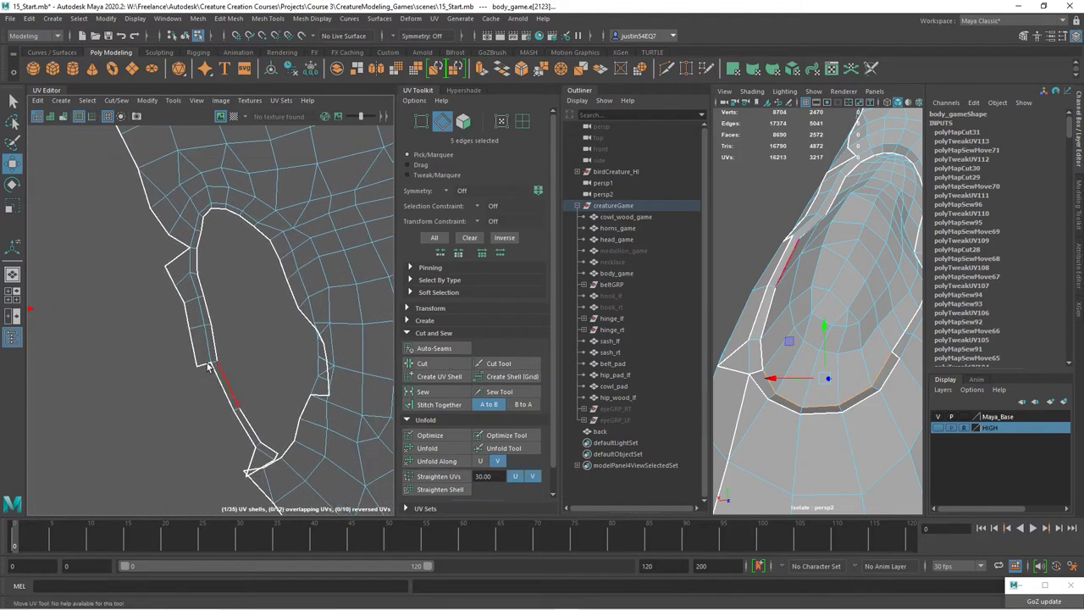
middle_click_drag(141, 332, 171, 364, "alt")
left_click(423, 391)
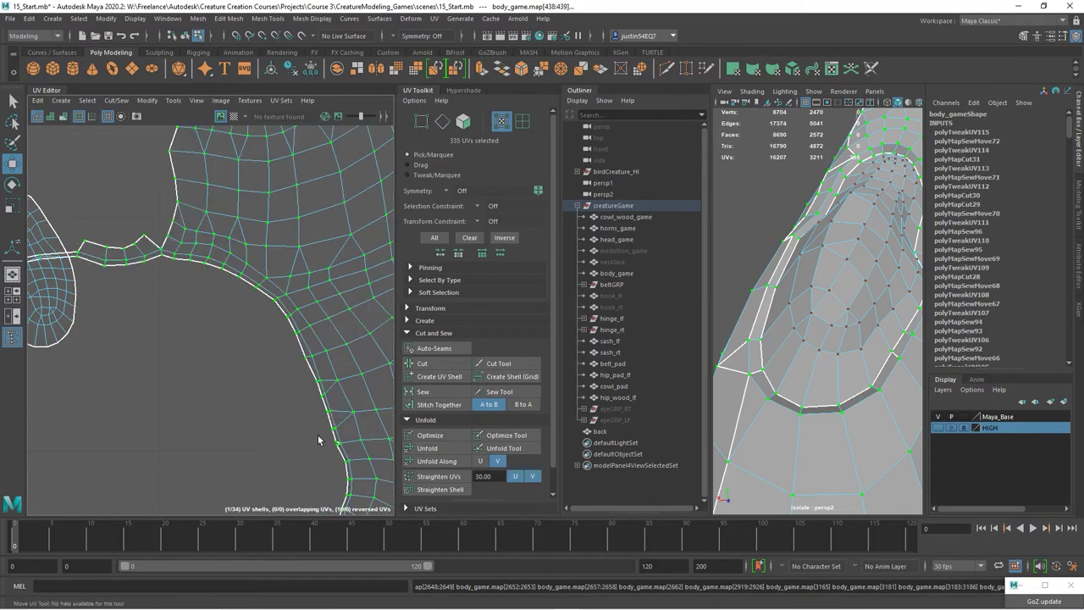
scroll(144, 309, "down", 3)
double_click(144, 309)
scroll(217, 342, "down", 2)
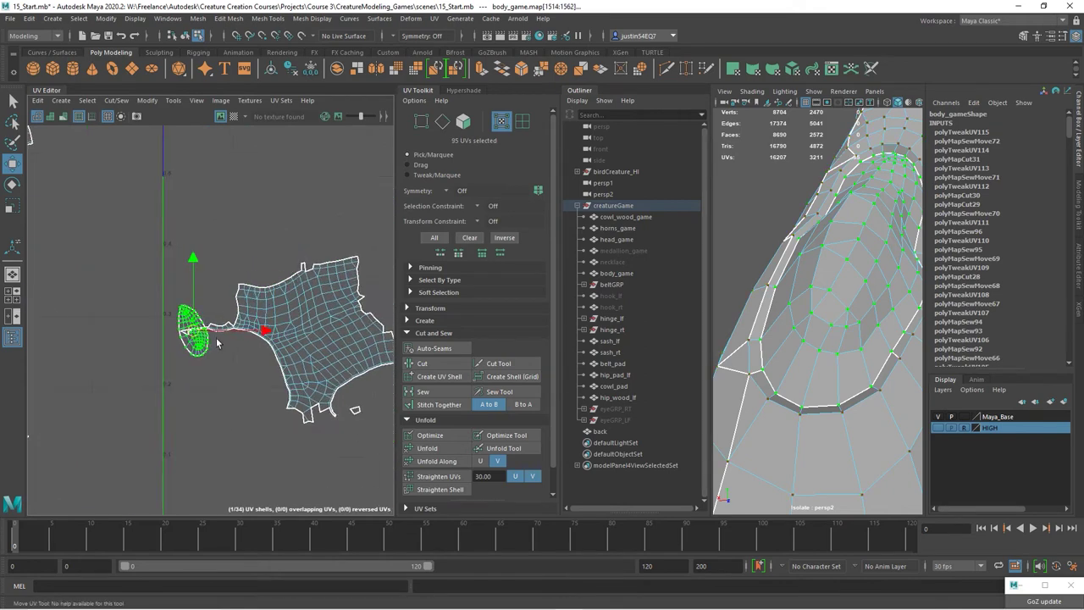
scroll(200, 361, "down", 2)
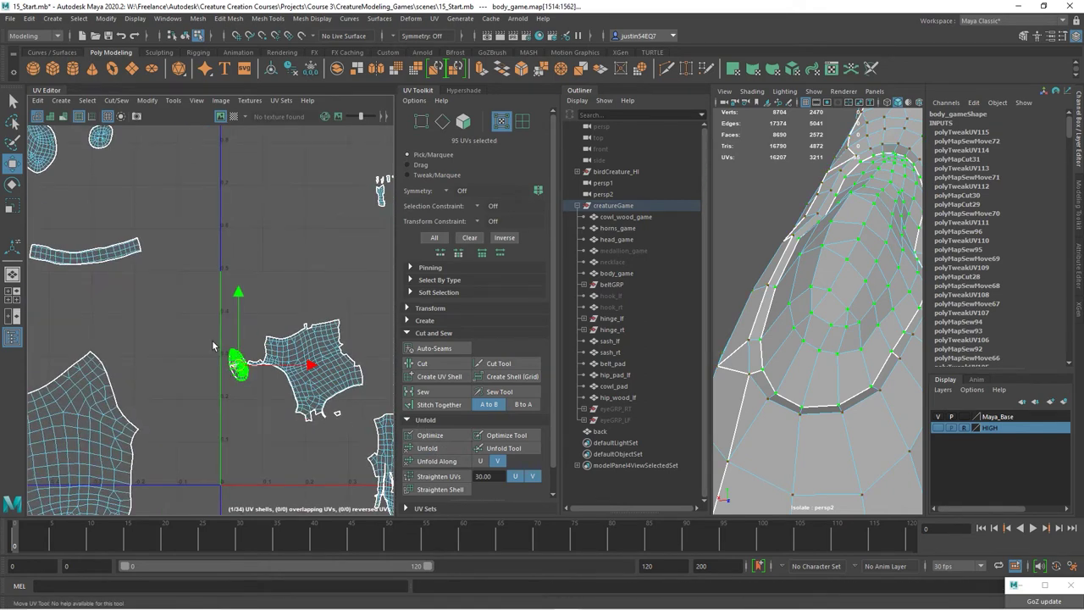
Undo the last two stitches and cut the UVs along an edge loop across the shell
scroll(339, 347, "up", 3)
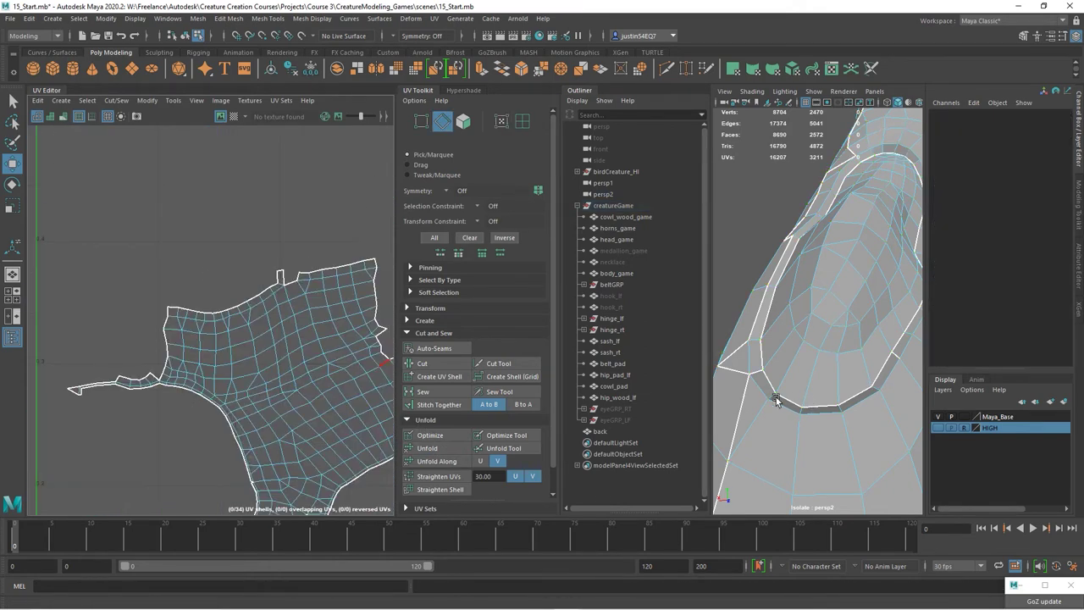
left_click_drag(847, 385, 817, 366, "alt")
key("ctrl+z")
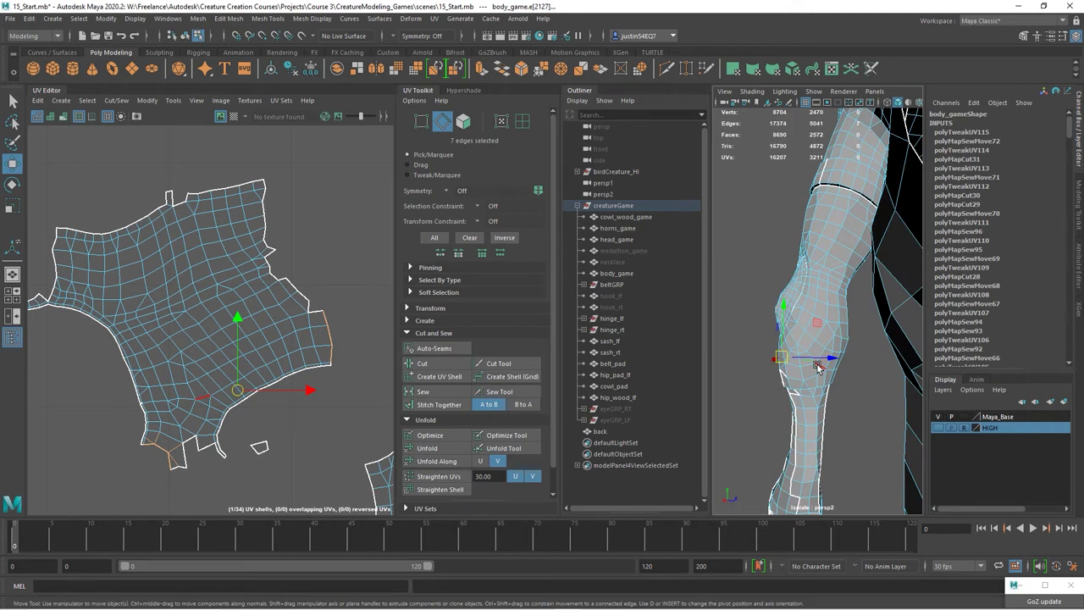
key("ctrl+z")
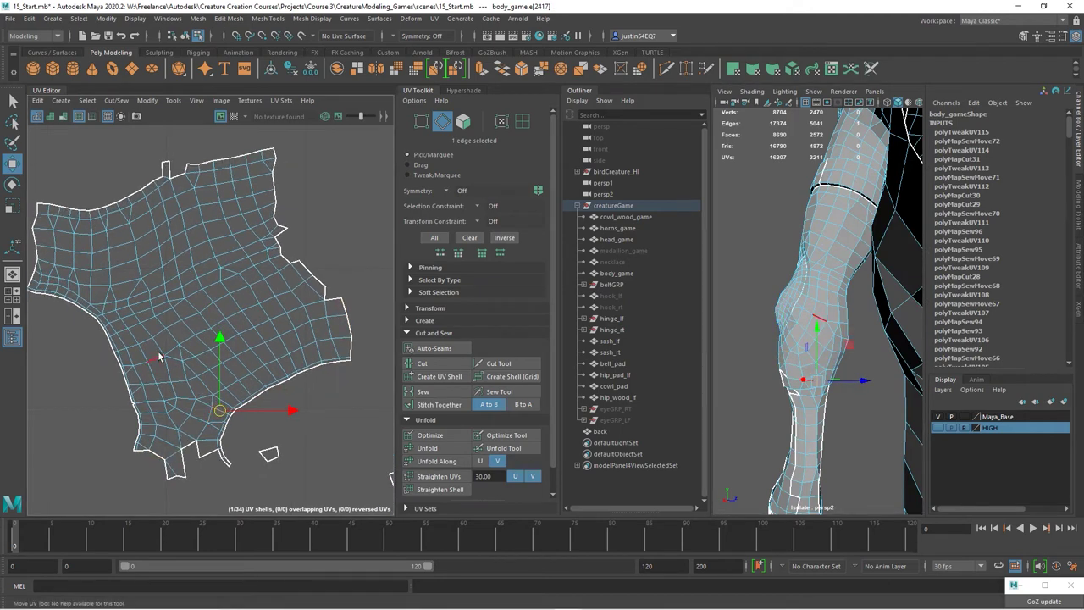
left_click(156, 347)
mouse_move(817, 321)
left_mouse_down("alt")
mouse_move(803, 326)
mouse_move(829, 305)
left_mouse_up("alt")
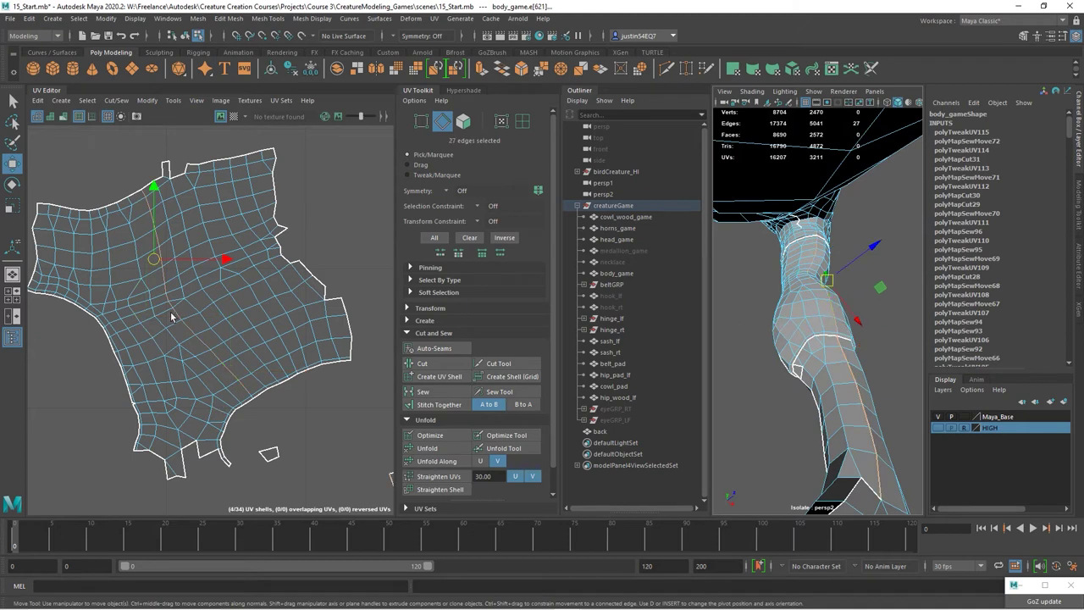
double_click(208, 357)
middle_click_drag(295, 316, 267, 355, "alt")
right_click_drag(234, 254, 233, 202, "shift")
Stitch the open seam edges into one shell and unfold it
left_click_drag(337, 383, 347, 386)
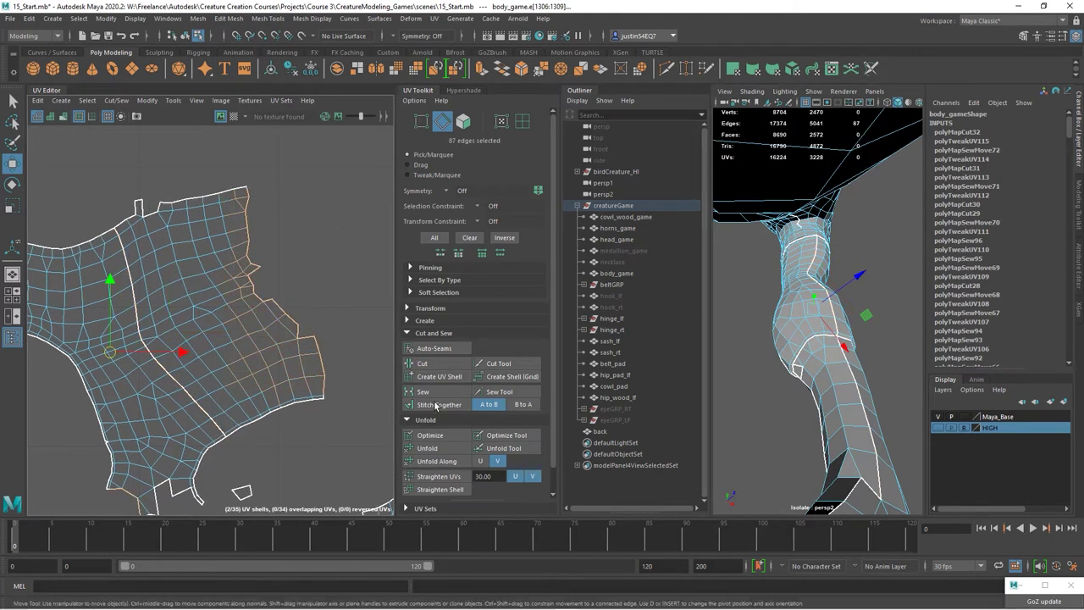
left_click(439, 404)
left_click(428, 448)
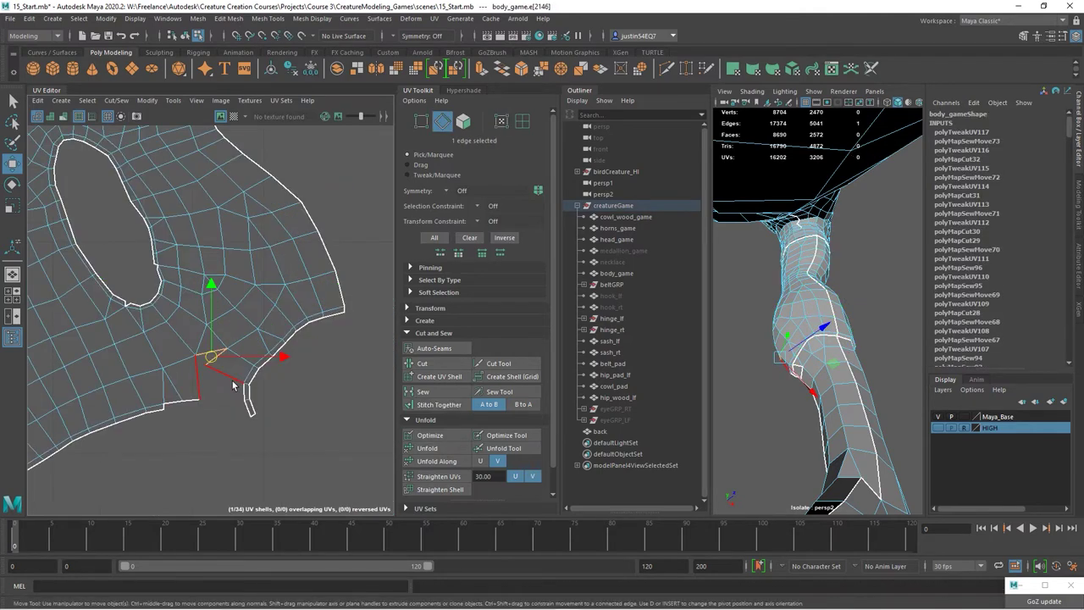
Sew two selected edges together, then sew the notch edges beside the hole
left_click(199, 382, "shift")
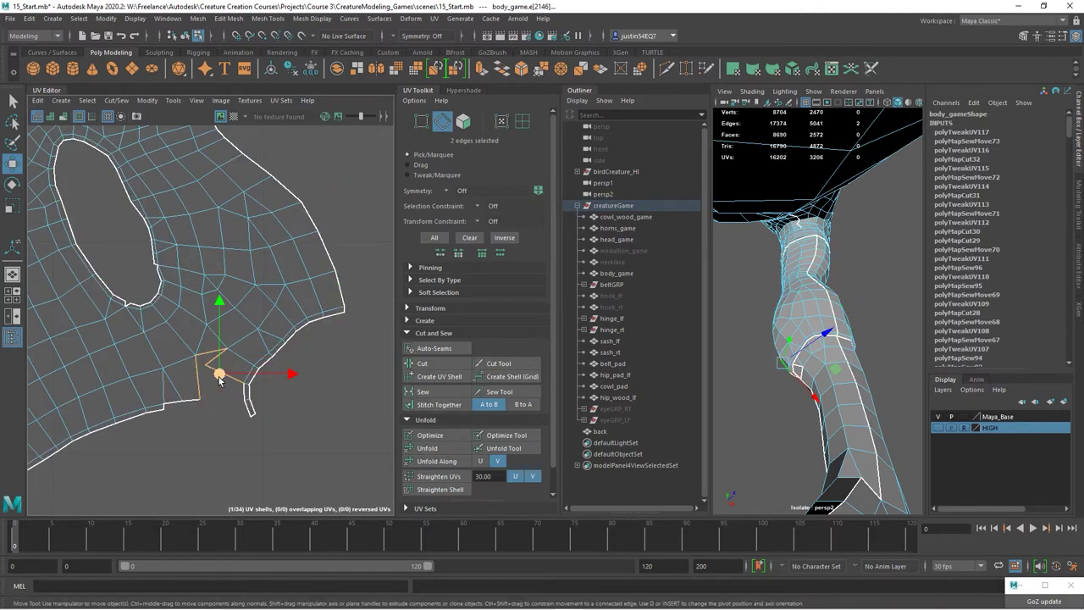
left_click(447, 392)
scroll(214, 347, "up", 2)
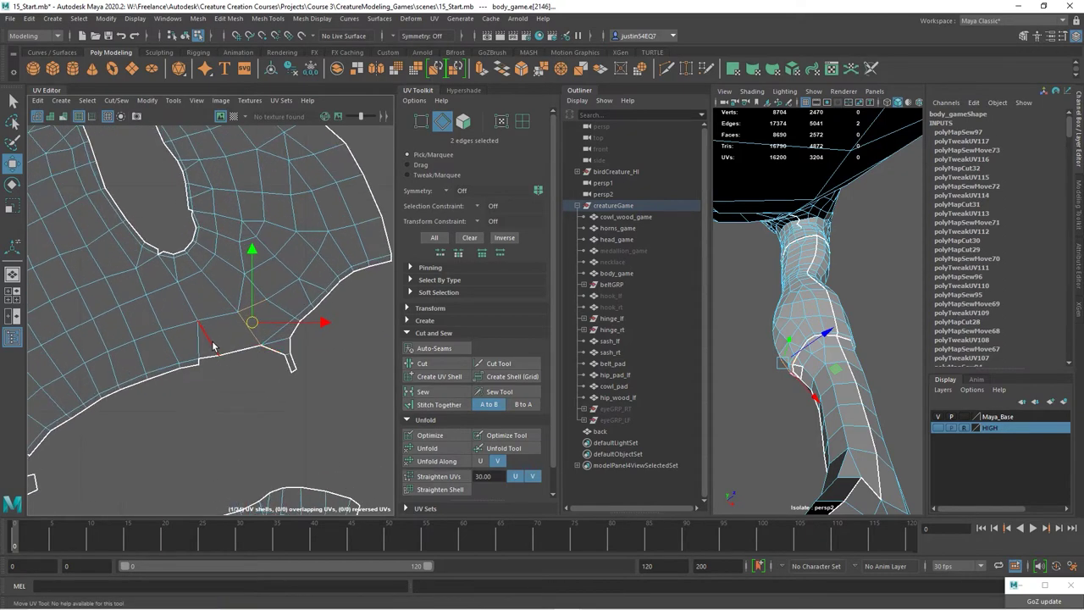
left_click_drag(273, 364, 275, 365)
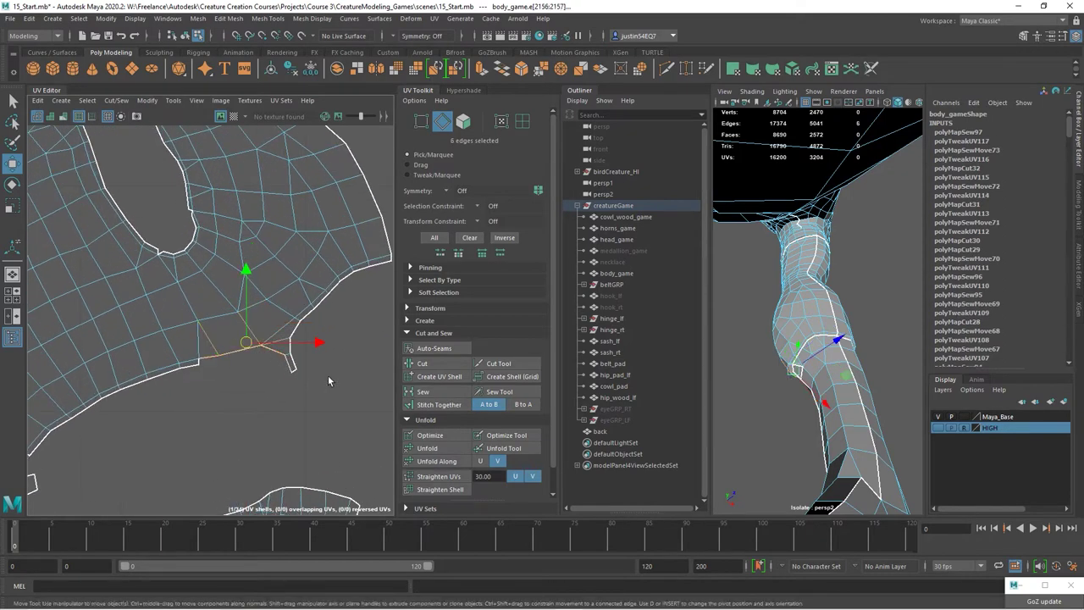
left_click(433, 395)
Unfold the arm shell flat around its hole
right_click_drag(212, 339, 207, 407)
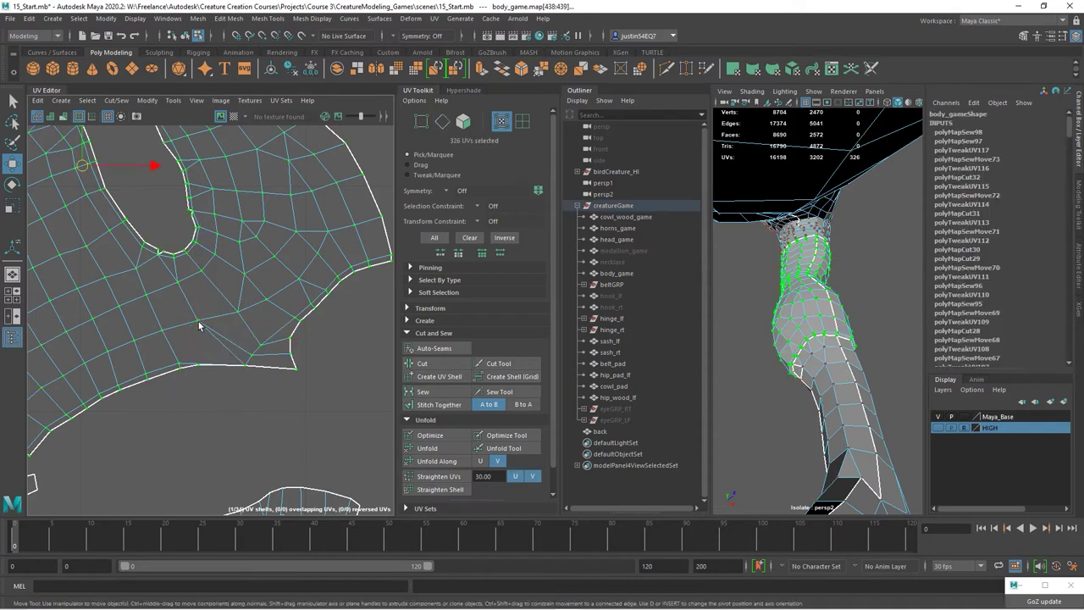
scroll(243, 362, "down", 2)
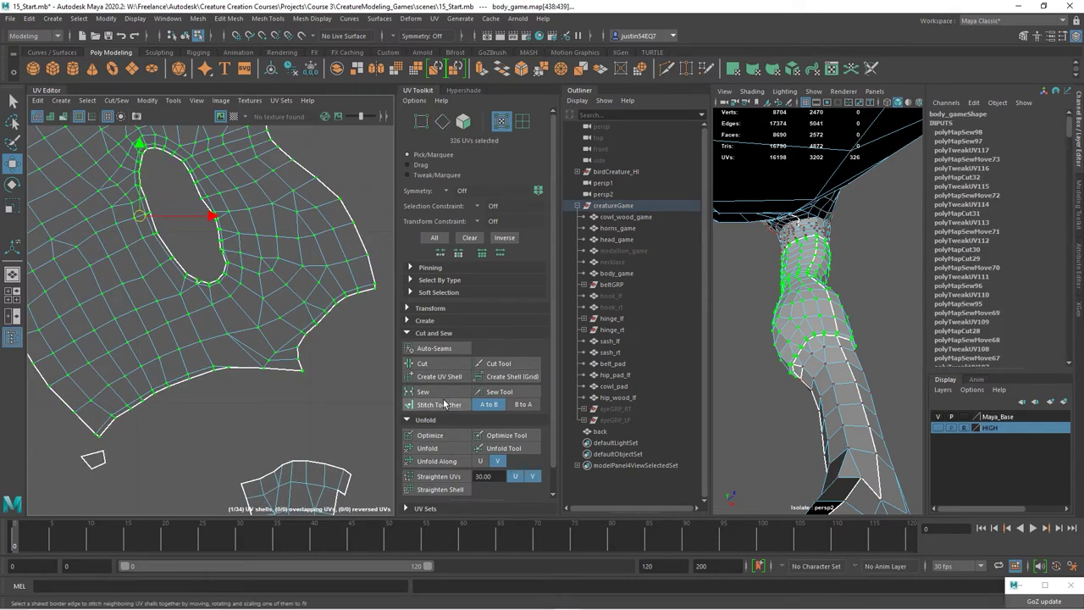
left_click(444, 449)
scroll(229, 350, "up", 3)
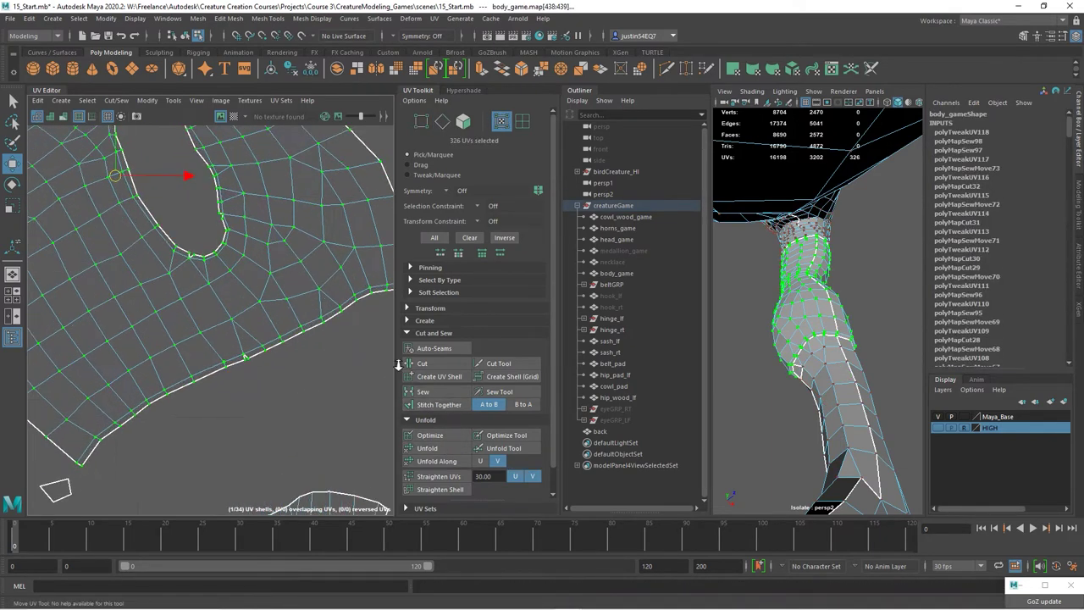
Sew the open border edges near the hole closed
right_click_drag(228, 351, 226, 313)
left_click(255, 358)
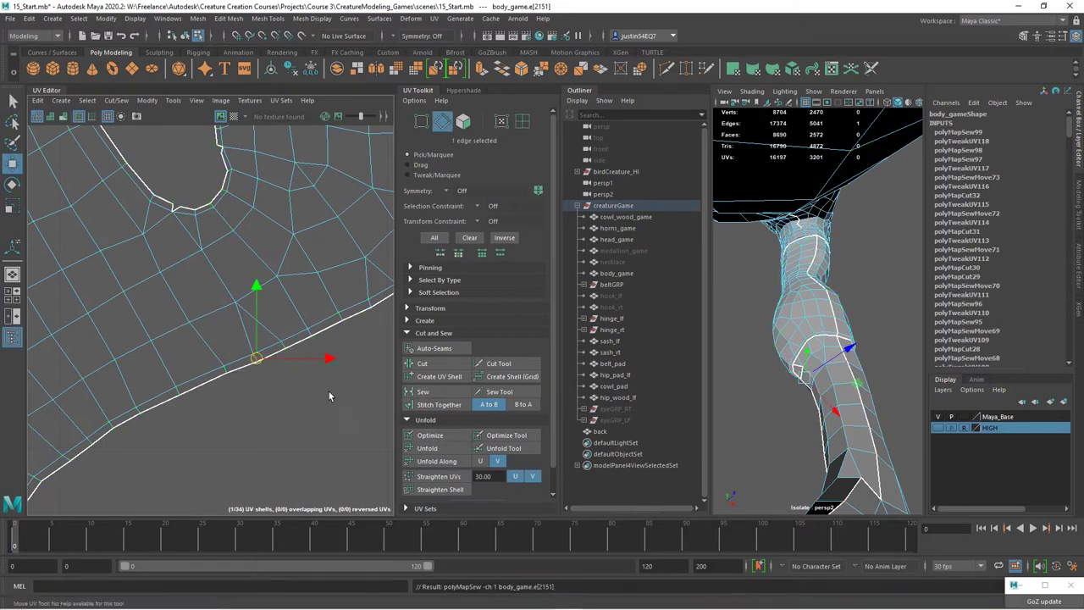
scroll(356, 372, "up", 4)
key("w")
left_click(285, 374)
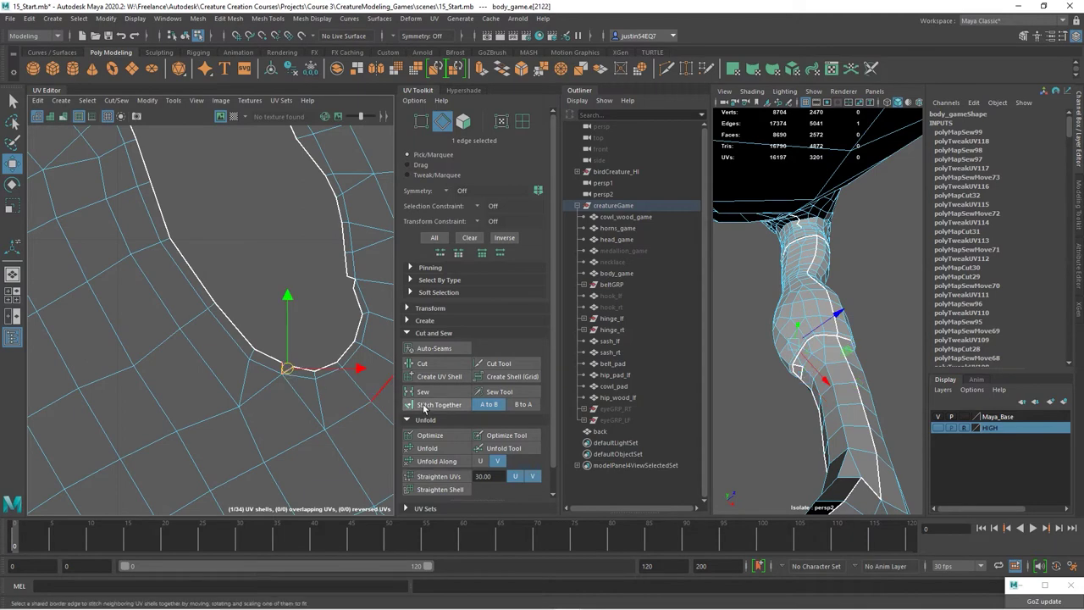
scroll(251, 380, "up", 3)
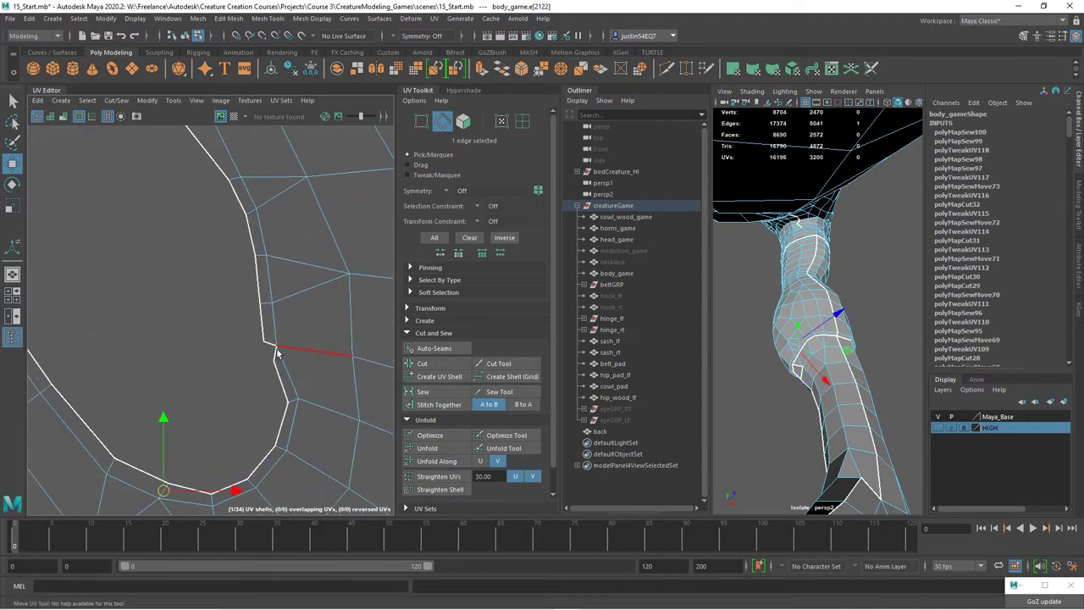
left_click(422, 391)
scroll(327, 431, "down", 5)
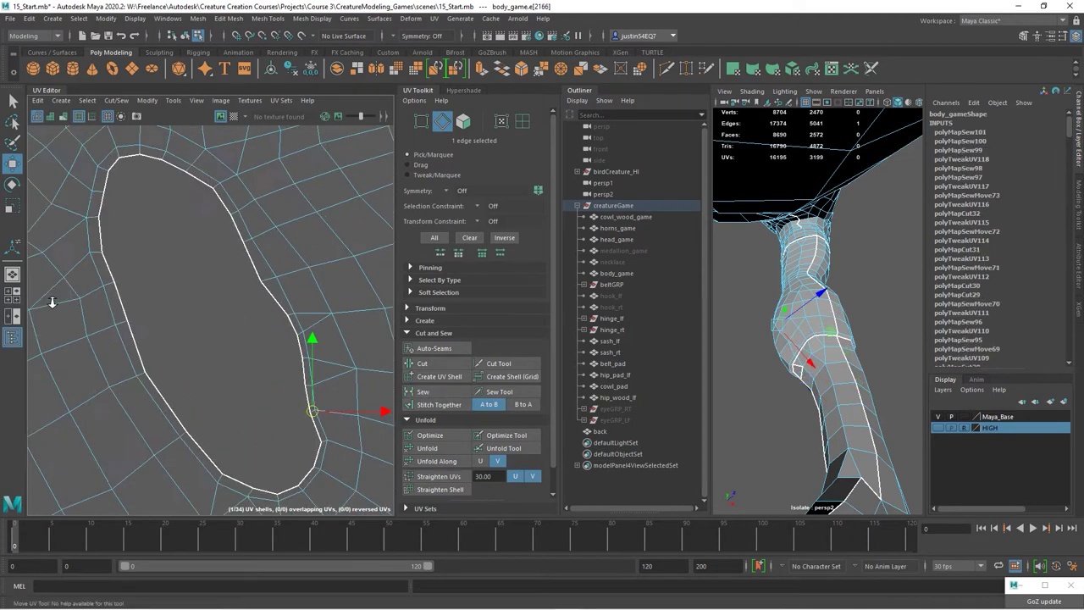
scroll(186, 312, "down", 5)
scroll(213, 305, "up", 3)
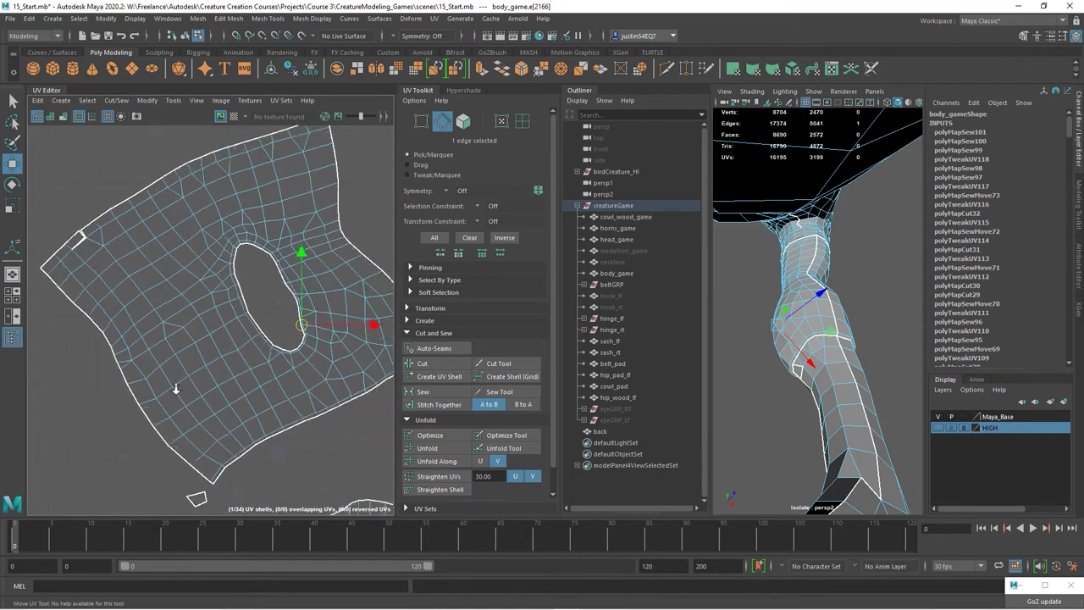
scroll(213, 304, "up", 4)
Sew the notched border edge shut and view the whole sewn shell
left_click(168, 296)
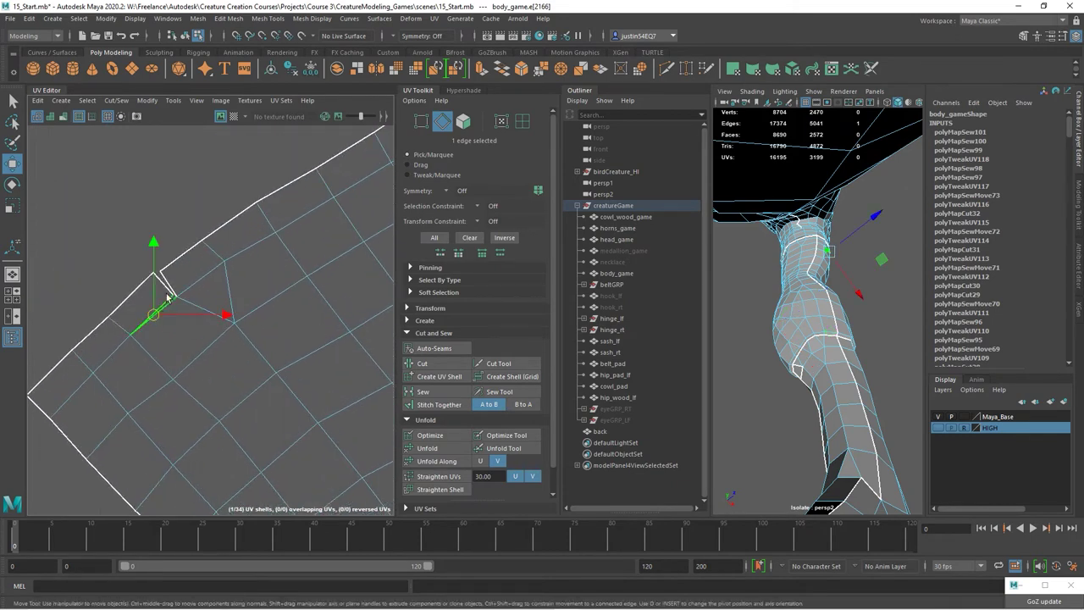
left_click(438, 394)
scroll(144, 443, "up", 3)
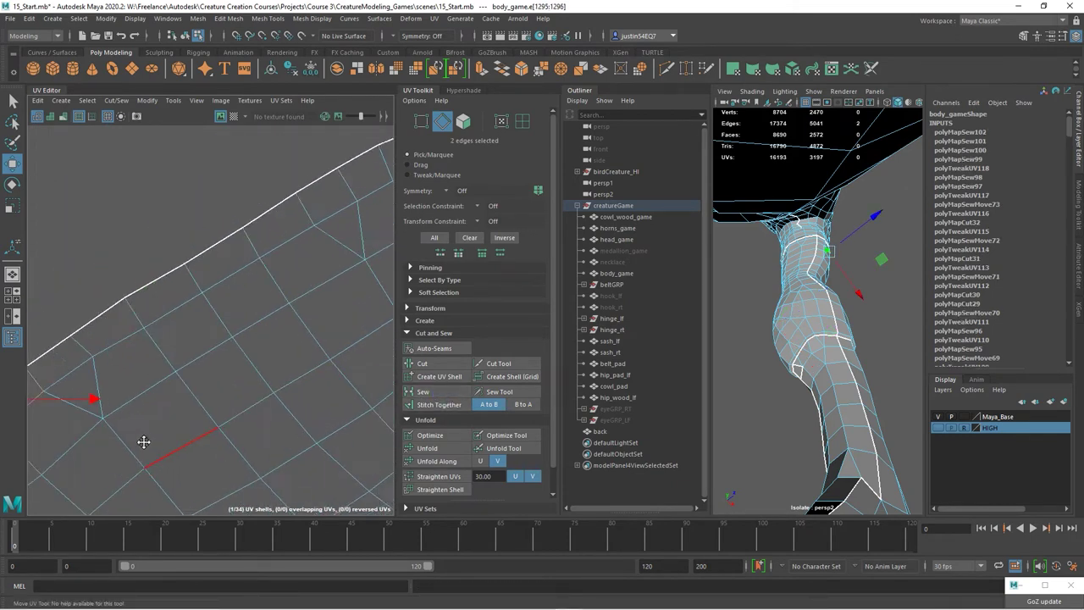
scroll(175, 417, "down", 4)
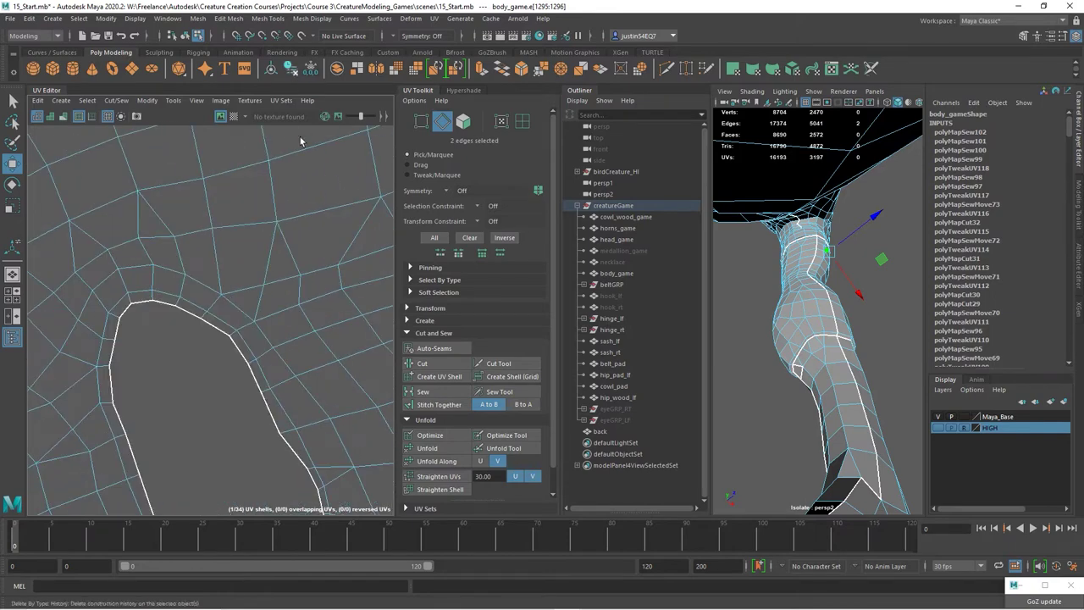
scroll(235, 380, "up", 3)
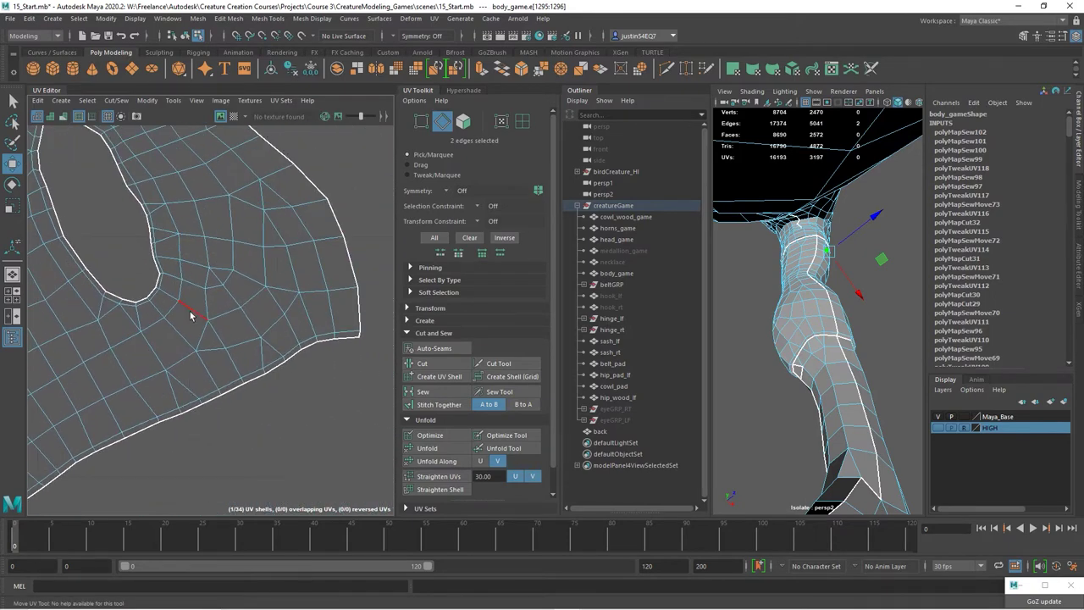
scroll(178, 322, "down", 3)
middle_click_drag(171, 376, 273, 242, "alt")
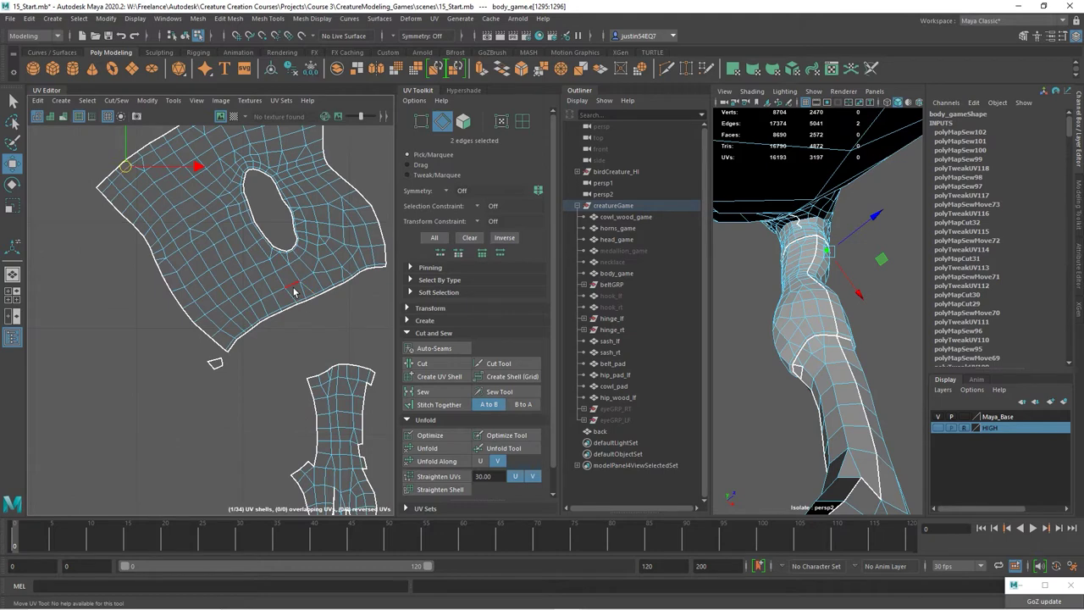
right_click_drag(294, 292, 330, 282, "ctrl")
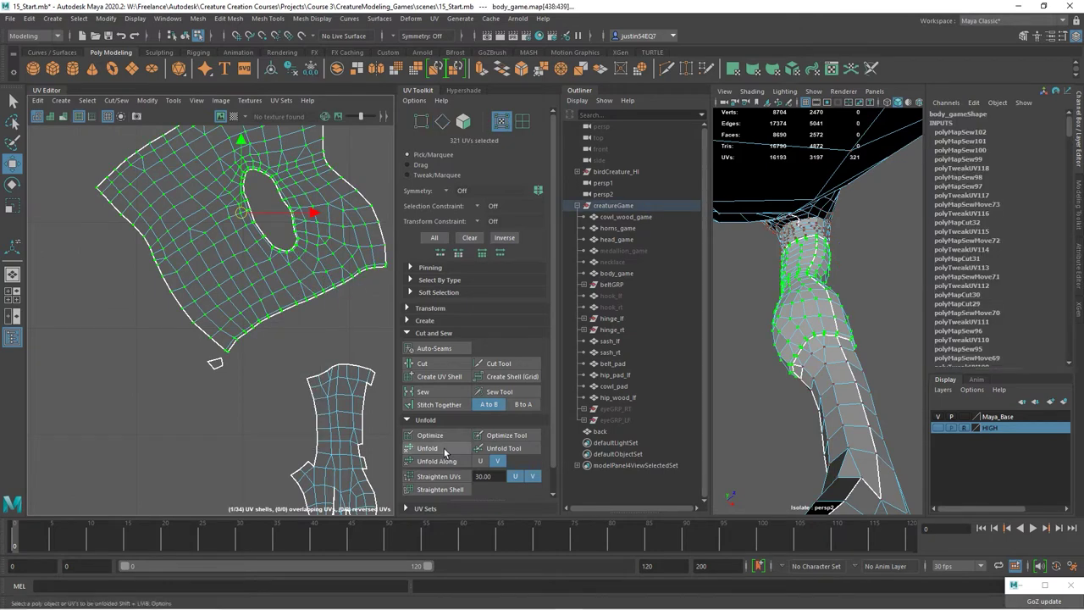
Select the small quad shell, convert it to edges, and inspect the leg shell in both views
left_click(212, 369)
right_click_drag(213, 369, 212, 343, "ctrl")
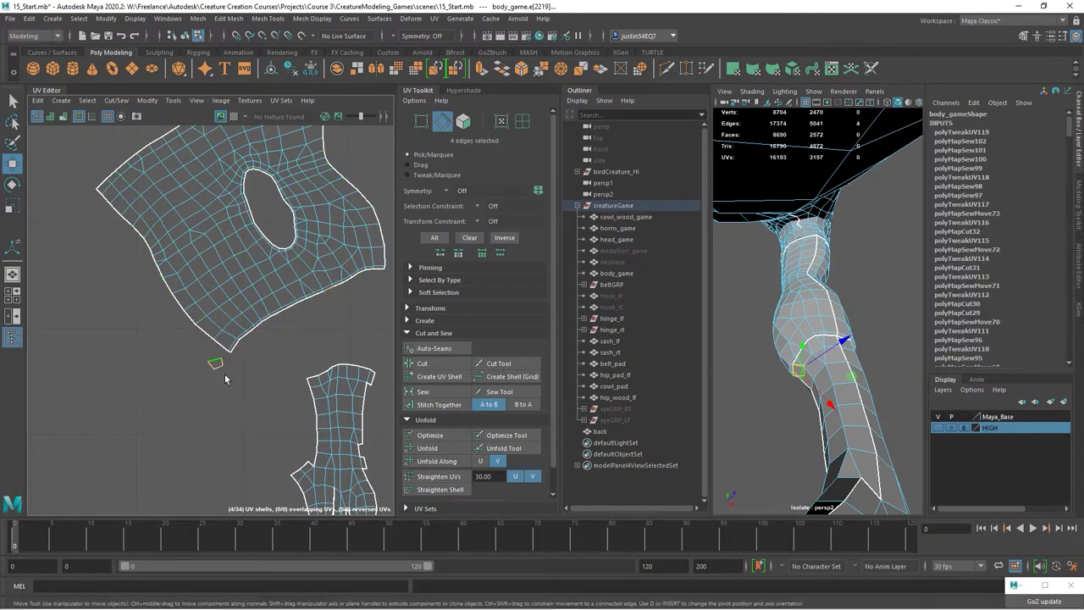
scroll(334, 402, "down", 2)
left_click_drag(804, 381, 647, 411, "alt")
scroll(249, 291, "up", 2)
middle_click_drag(249, 291, 191, 273, "alt")
scroll(203, 264, "up", 2)
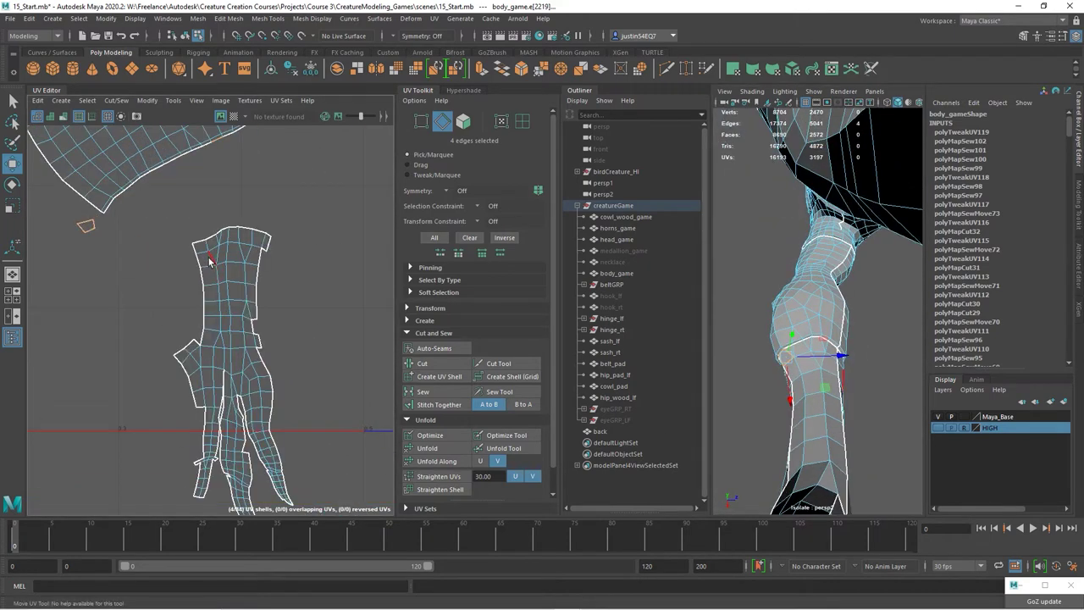
left_click_drag(745, 415, 669, 389, "alt")
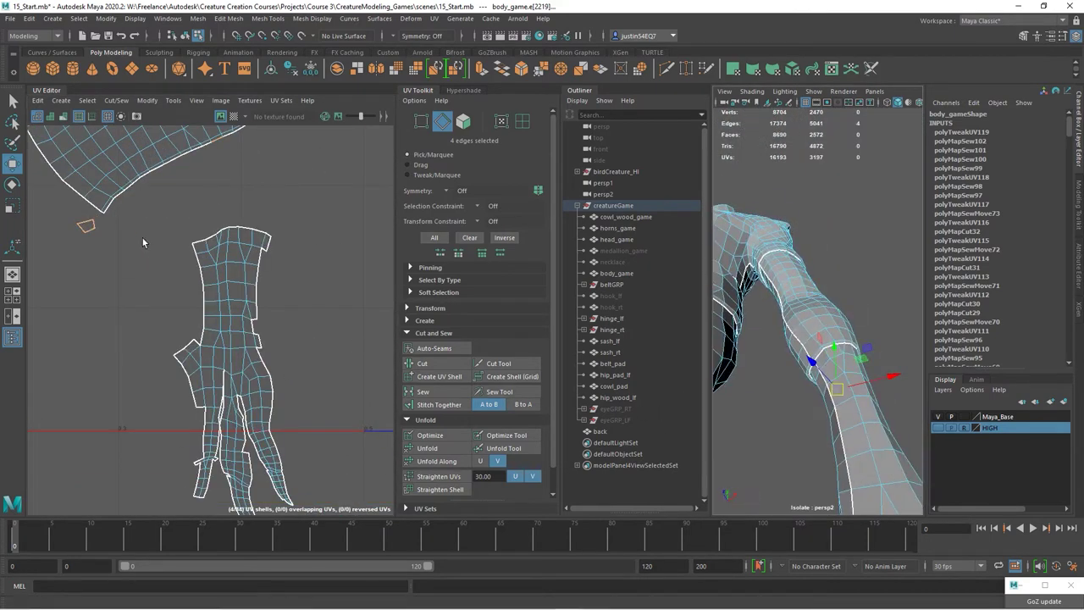
scroll(184, 340, "down", 2)
Marquee the hand shell at the lower left and move it up beside the claw shells
middle_click_drag(184, 340, 269, 483, "alt")
left_click(242, 291)
scroll(194, 314, "down", 2)
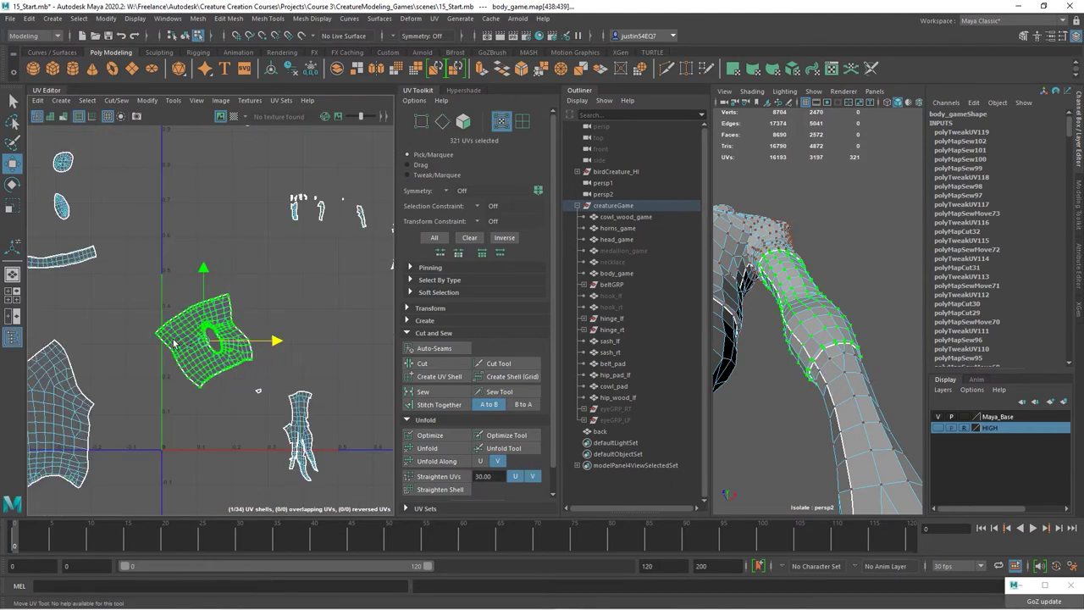
middle_click_drag(182, 325, 152, 362, "alt")
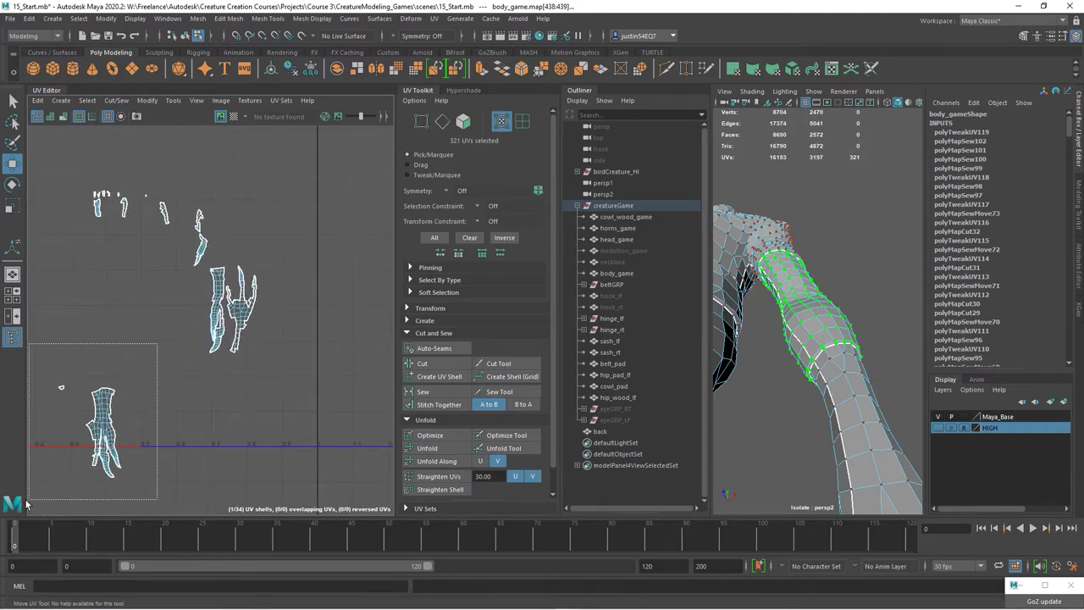
left_click_drag(102, 434, 143, 310)
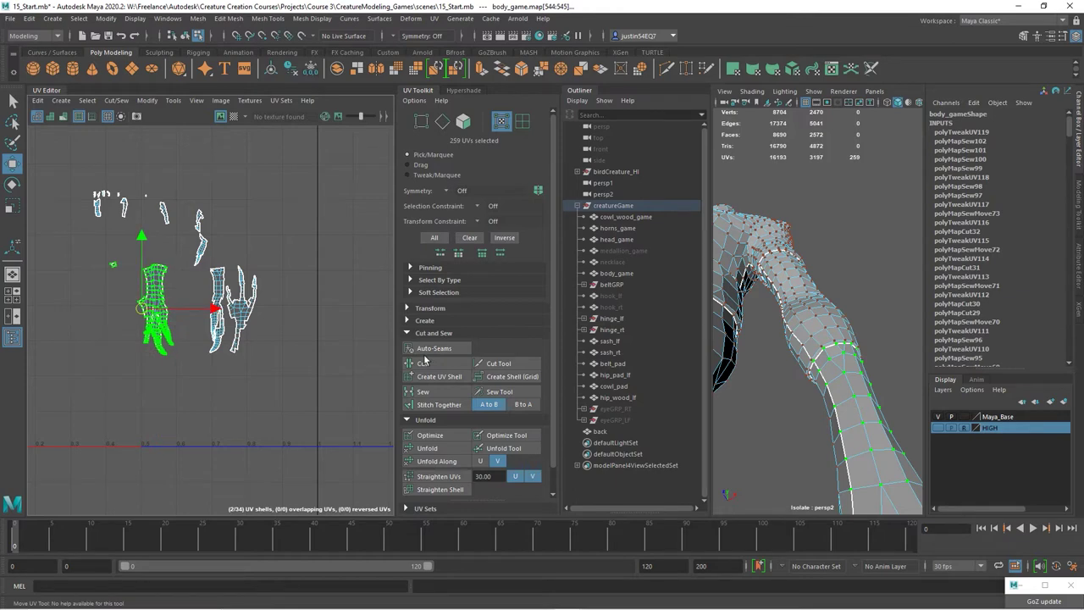
Select the finger's edge loop and cut it into its own UV shell, raising the count to 42
key("f")
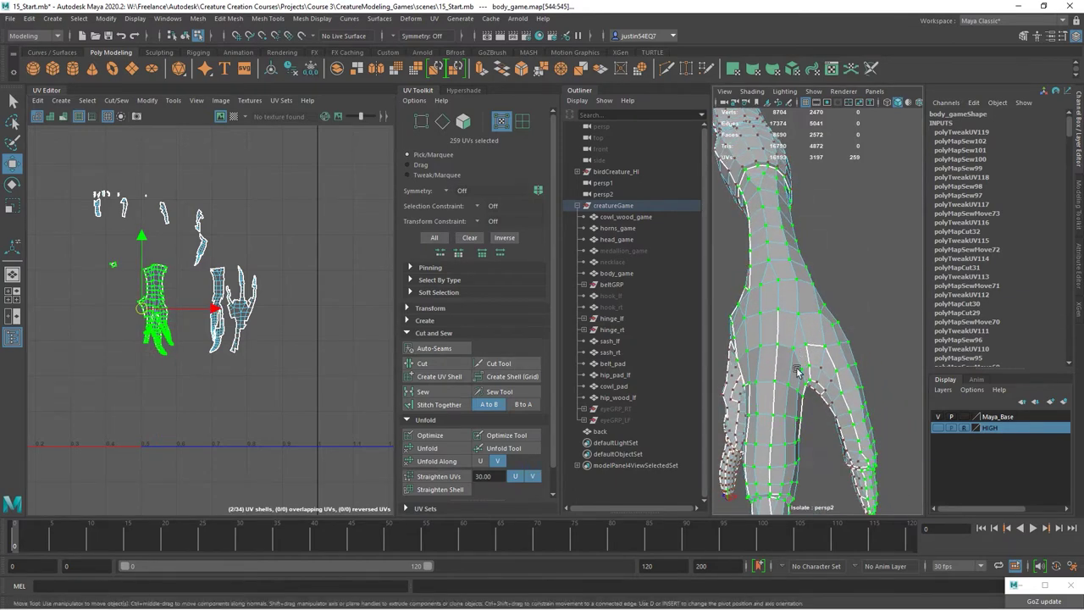
scroll(795, 343, "up", 3)
right_click_drag(800, 255, 825, 236)
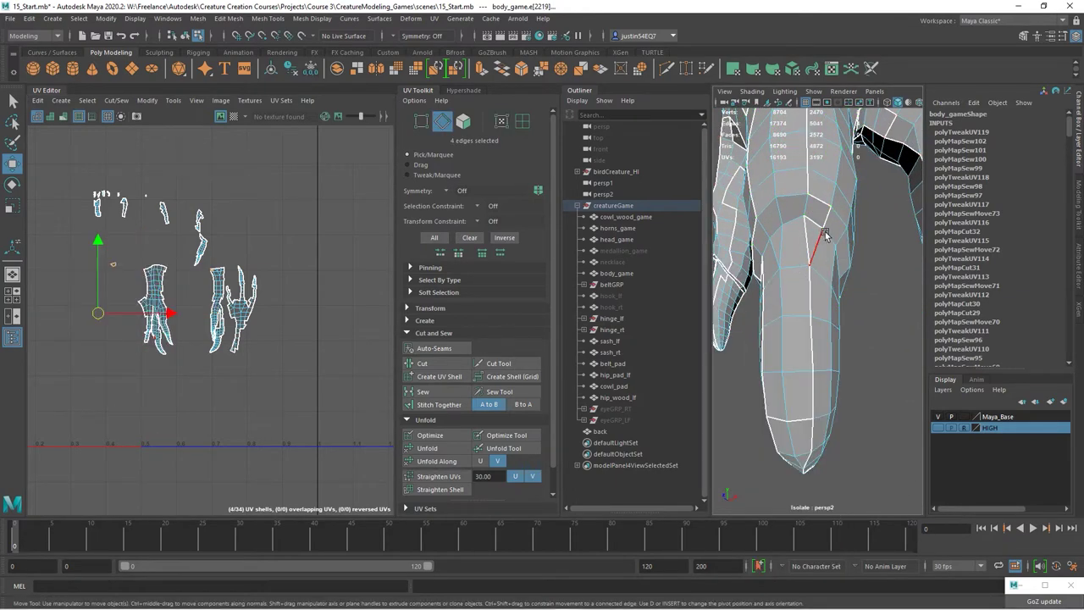
double_click(825, 236)
left_click_drag(826, 235, 792, 315, "alt")
right_click_drag(792, 315, 828, 329, "alt")
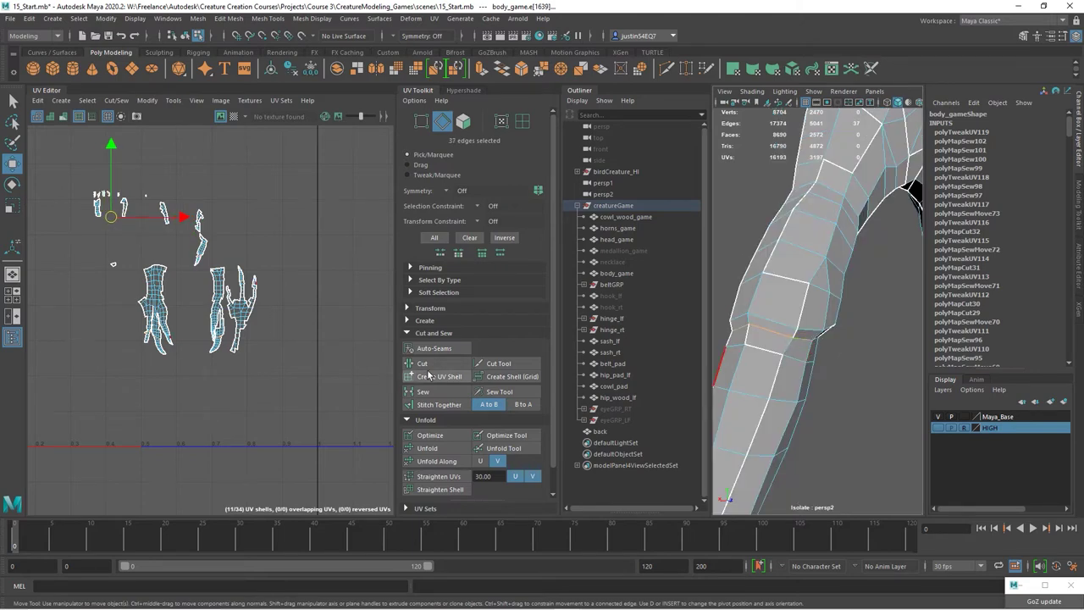
left_click(429, 376)
Stitch the side piece on the shell's left border onto the hand shell
key("f")
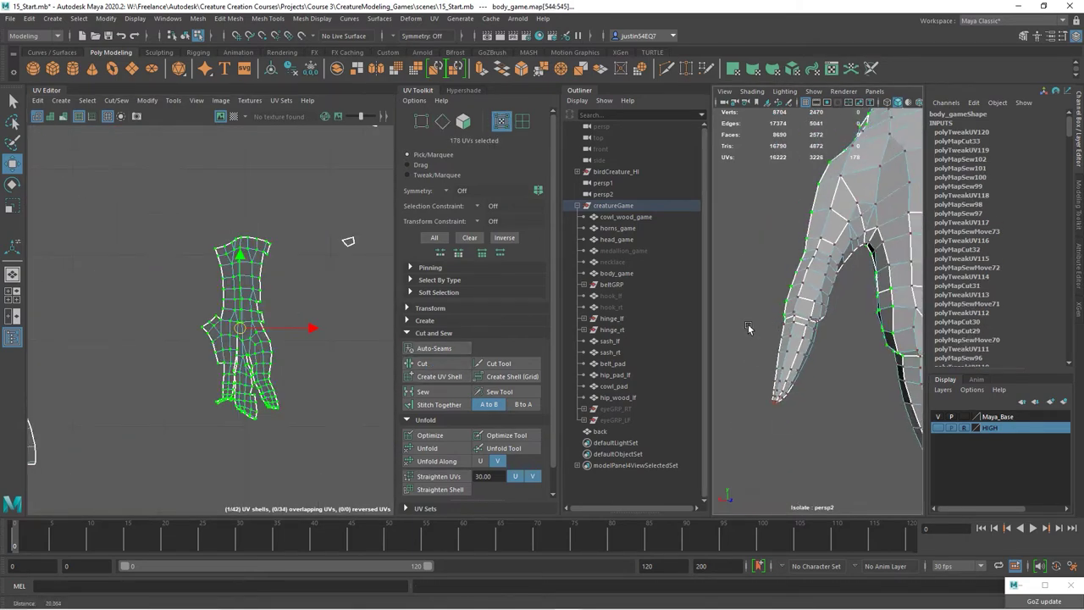
scroll(749, 328, "down", 3)
left_click_drag(754, 331, 857, 352, "alt")
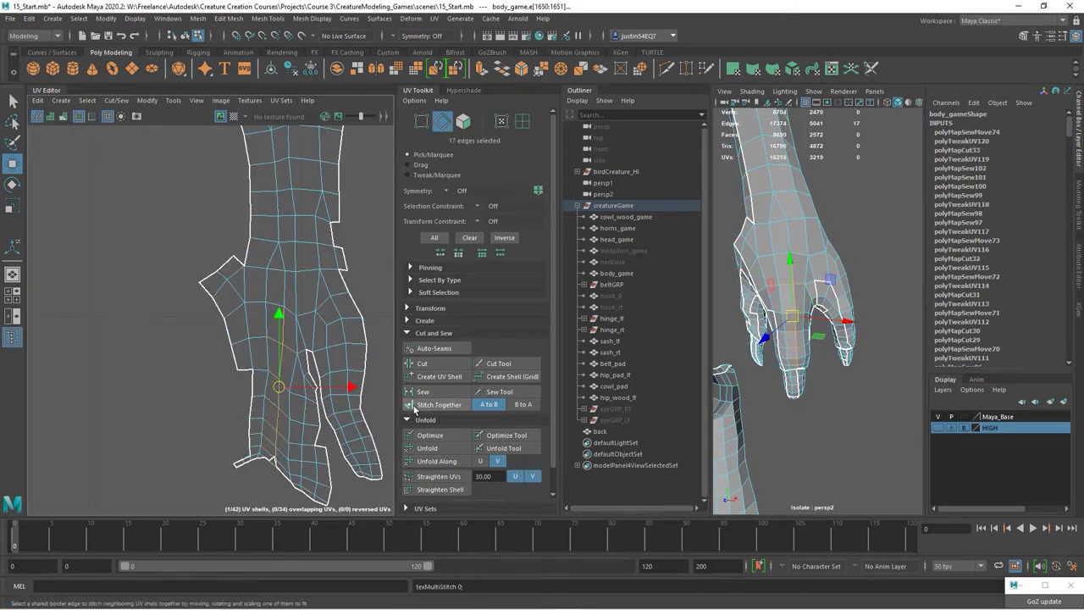
right_click(248, 306)
left_click_drag(757, 337, 799, 348, "alt")
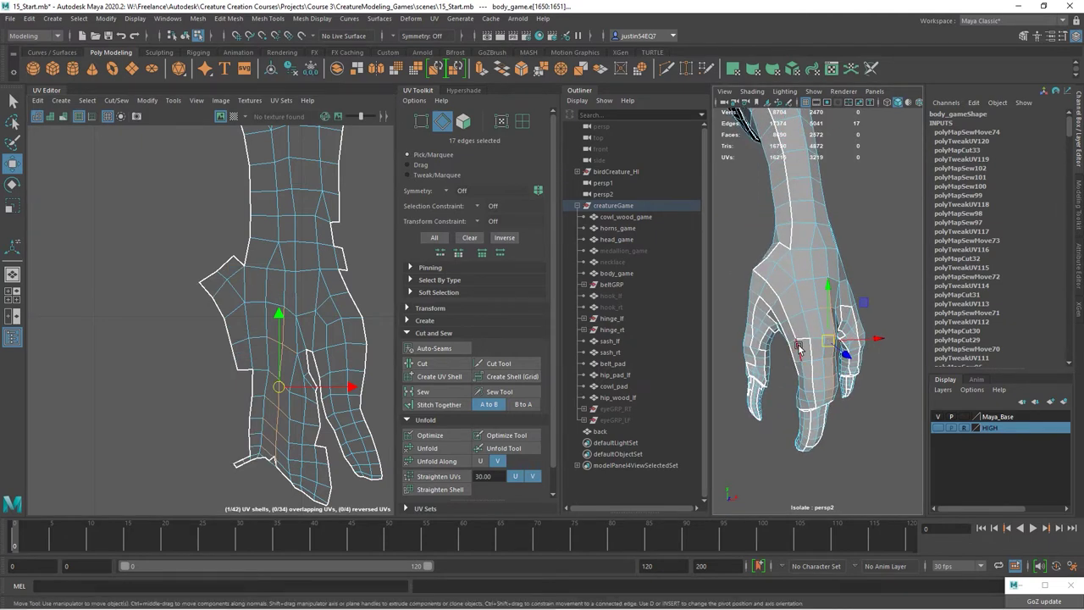
left_click_drag(774, 313, 736, 330, "alt")
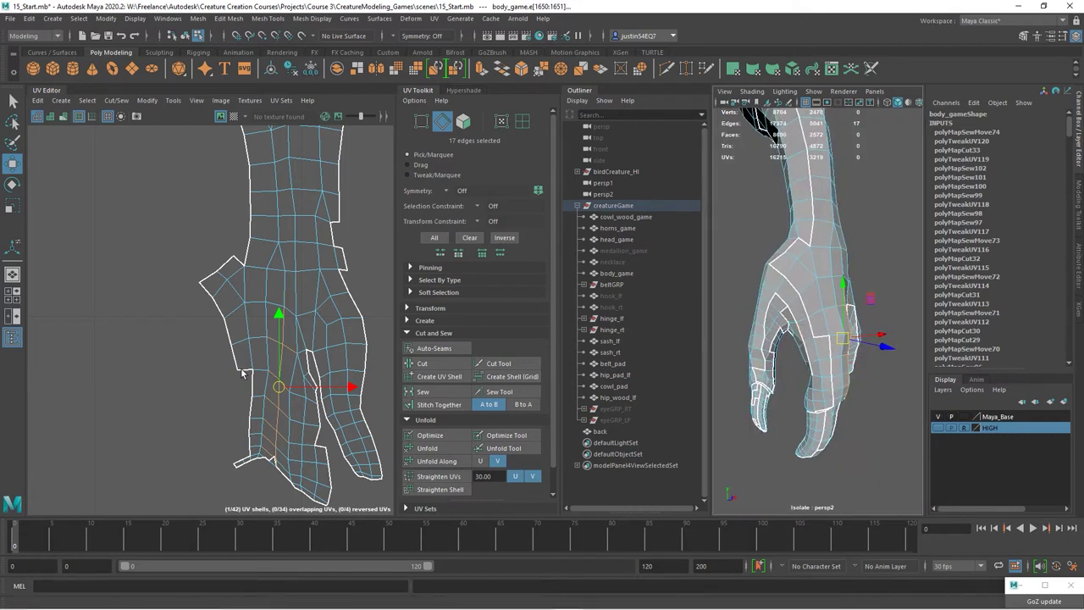
left_click_drag(259, 385, 239, 461)
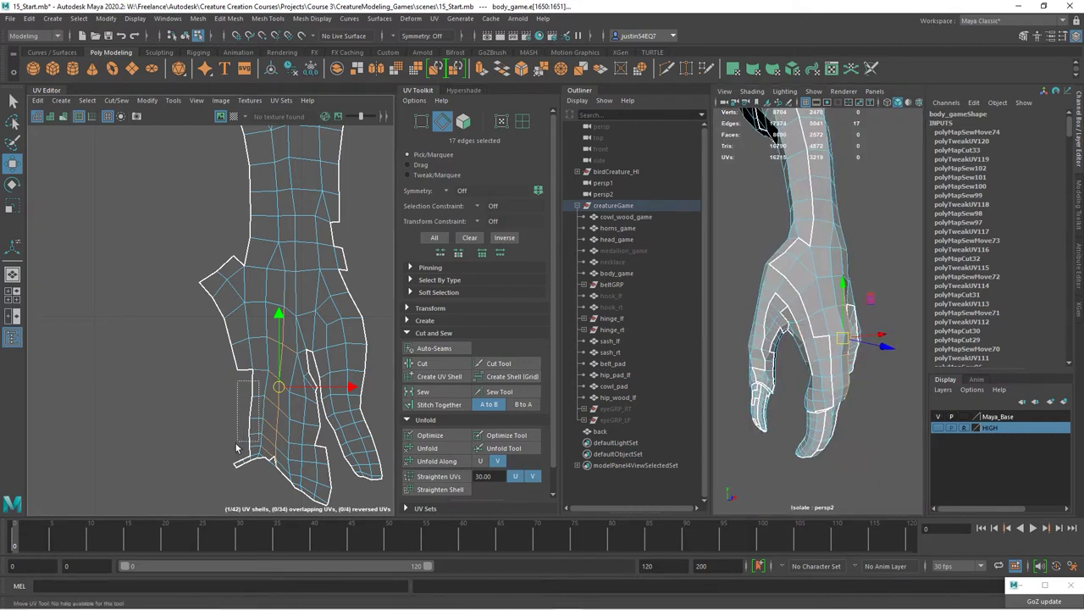
left_click(438, 404)
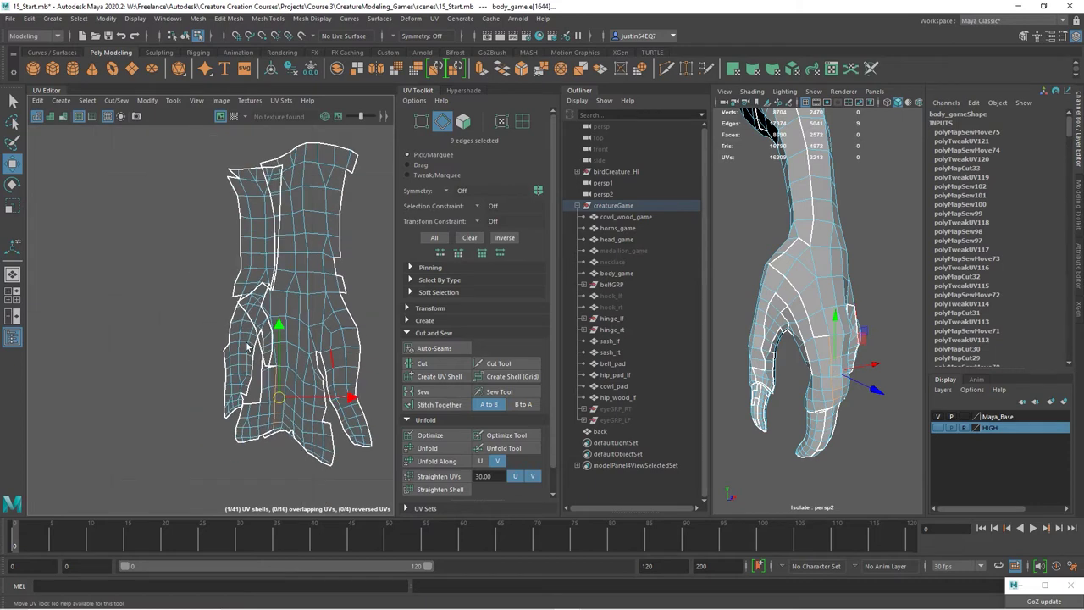
Sew and stitch the seam strip near the fingers back onto the hand shell
left_click_drag(246, 407, 259, 314)
left_click(434, 392)
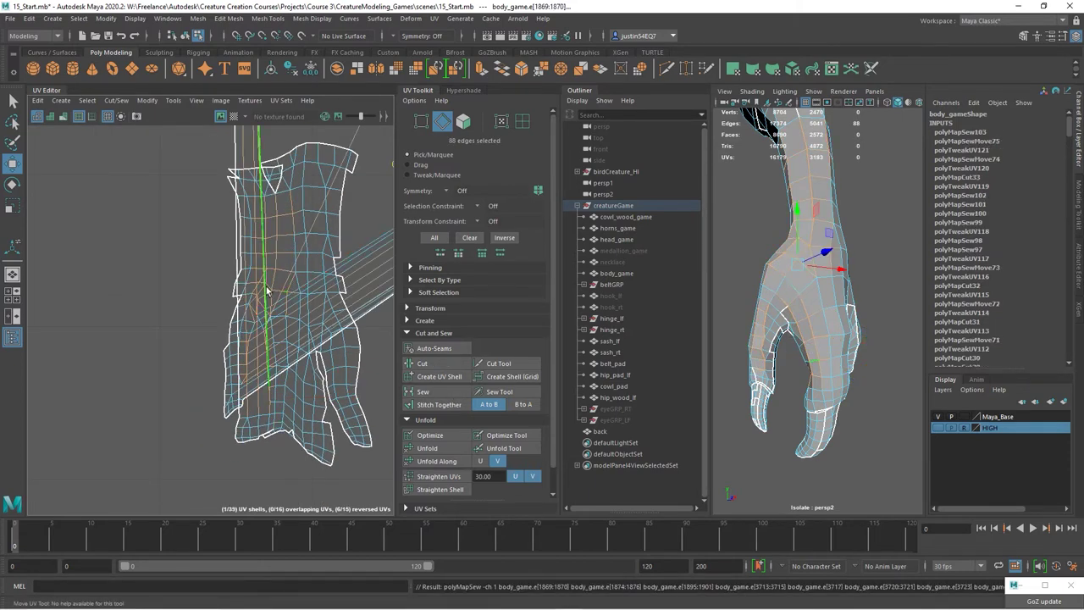
left_click(448, 406)
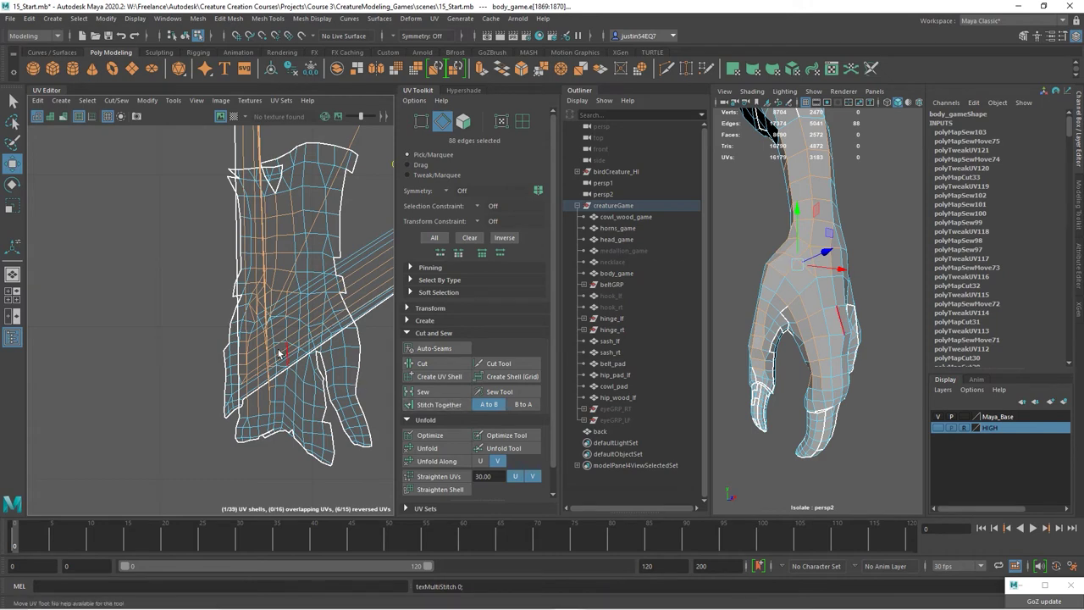
right_click_drag(357, 366, 305, 440)
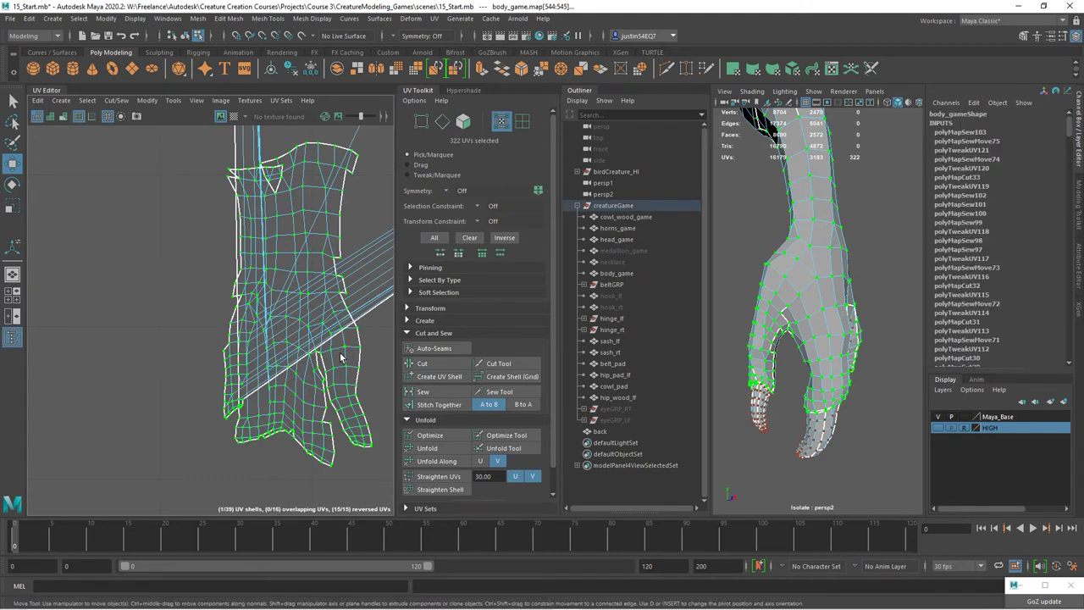
Unfold the selected hand shell flat
left_click(425, 448)
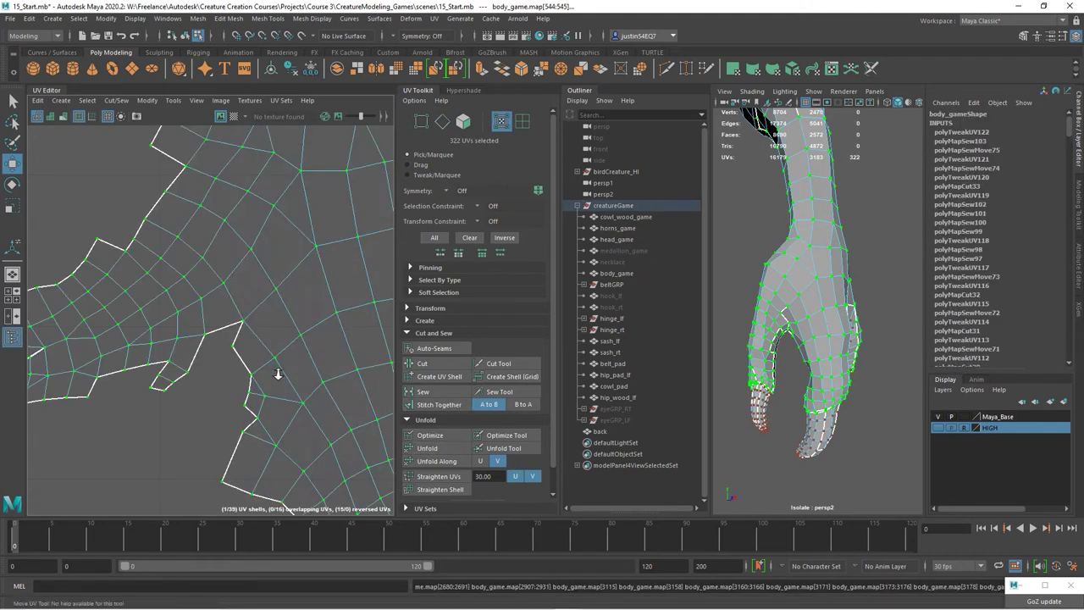
scroll(160, 322, "down", 3)
scroll(133, 324, "up", 2)
scroll(170, 339, "up", 1)
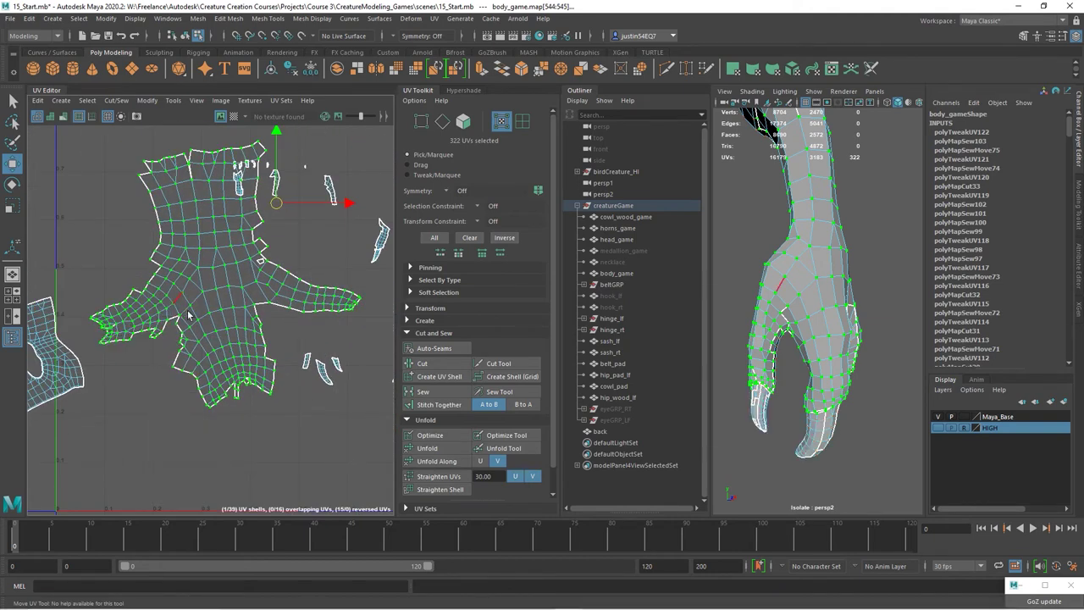
Cut and re-sew the two edges at the hand's inner notch
key("F10")
scroll(329, 335, "up", 3)
left_click(181, 324)
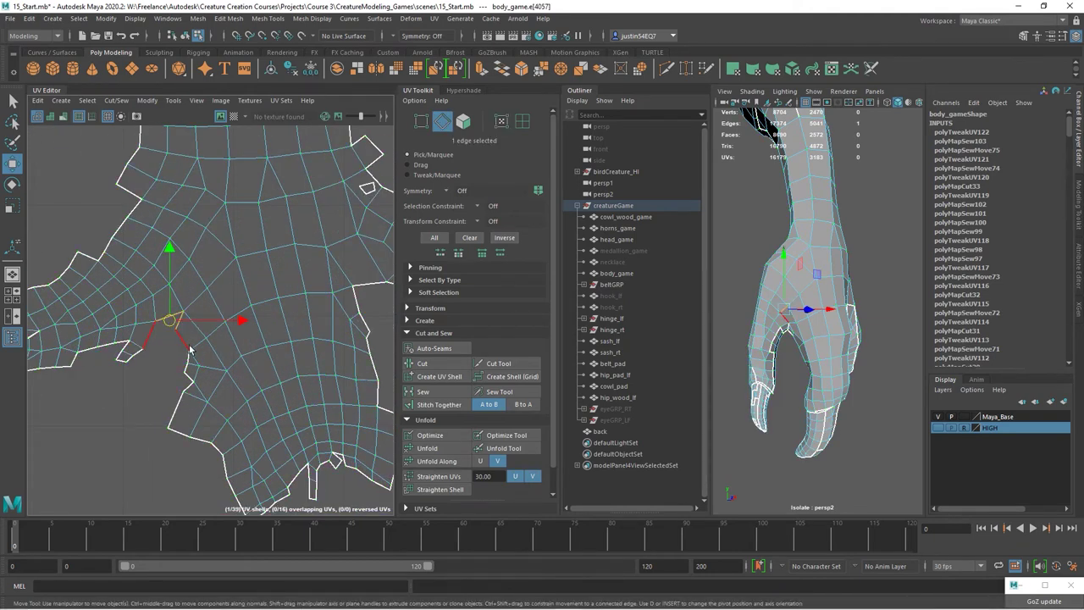
left_click(438, 363)
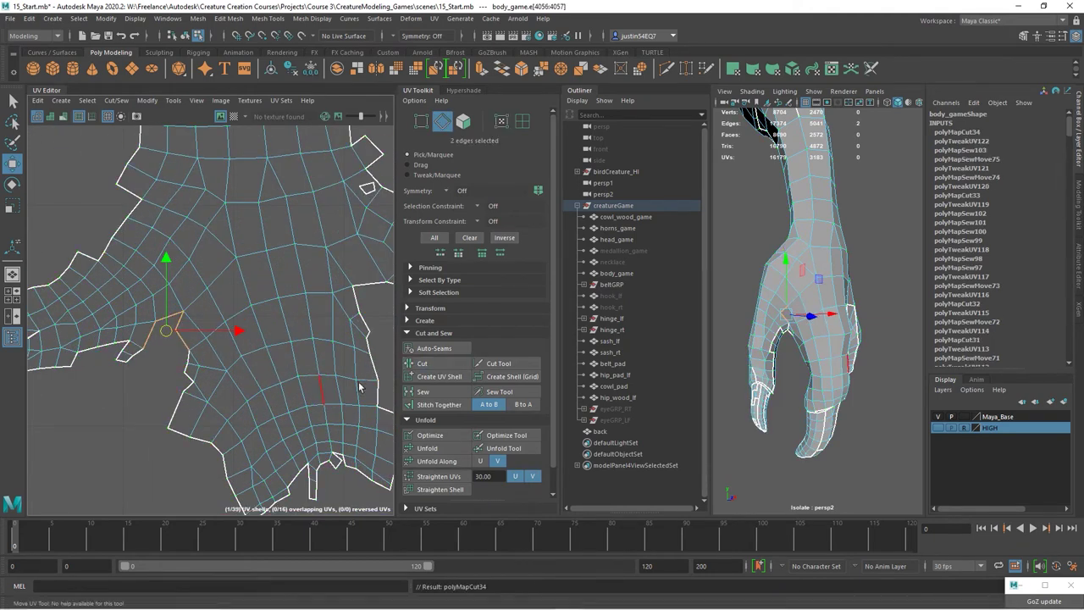
left_click(438, 393)
Select the whole hand shell and move it lower in UV space
key("F12")
double_click(306, 362)
scroll(222, 283, "down", 4)
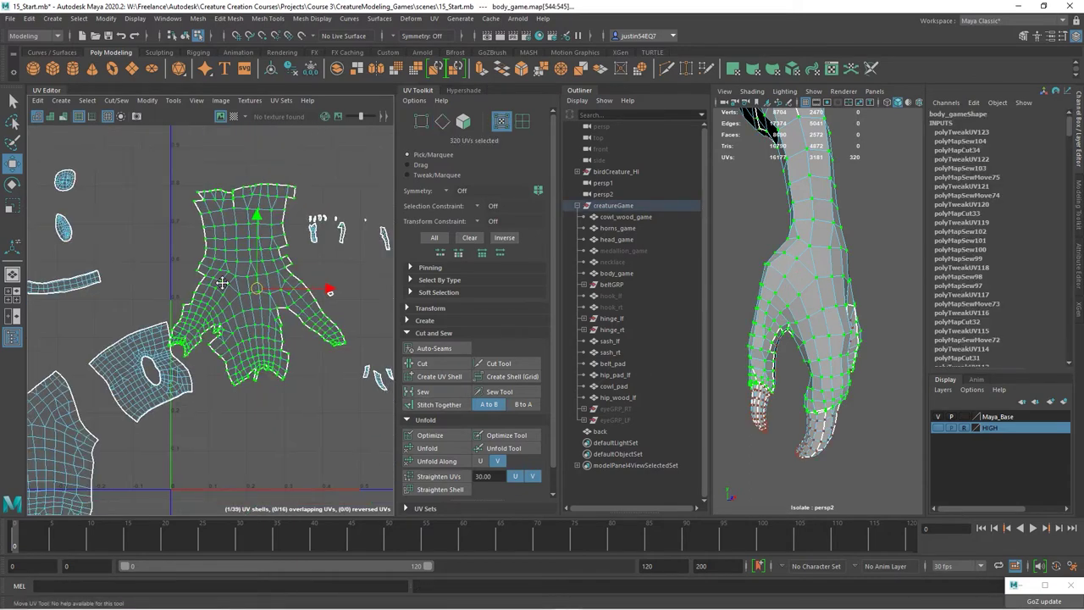
middle_click_drag(222, 283, 214, 213, "alt")
left_click_drag(206, 201, 261, 392)
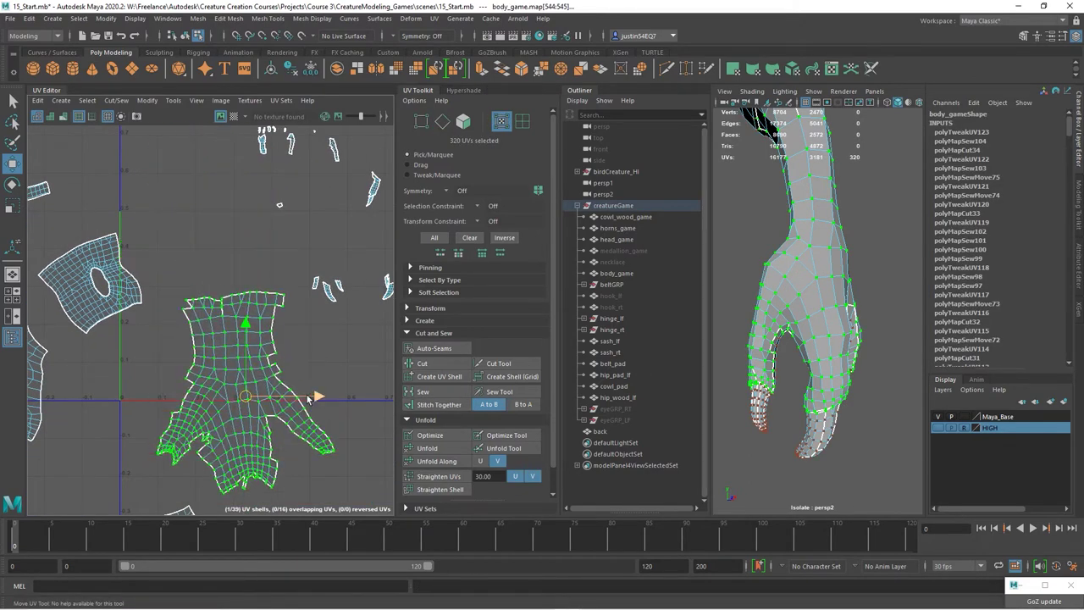
middle_click_drag(261, 392, 209, 311, "alt")
left_click_drag(736, 365, 830, 331, "alt")
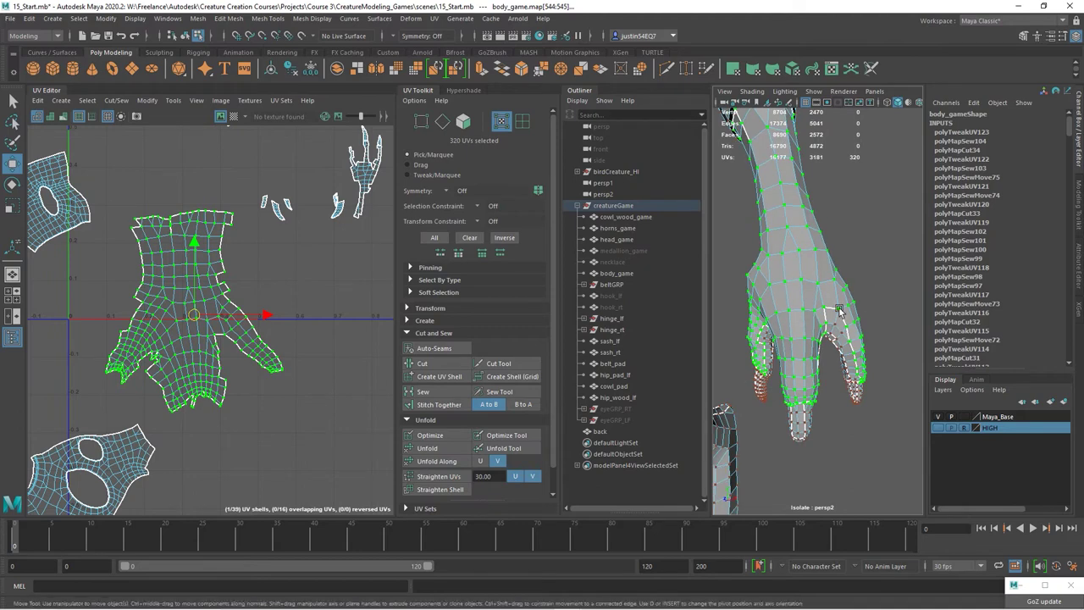
Stitch the seam edges along the hand's right side onto the shell, leaving 38 shells
scroll(198, 350, "up", 5)
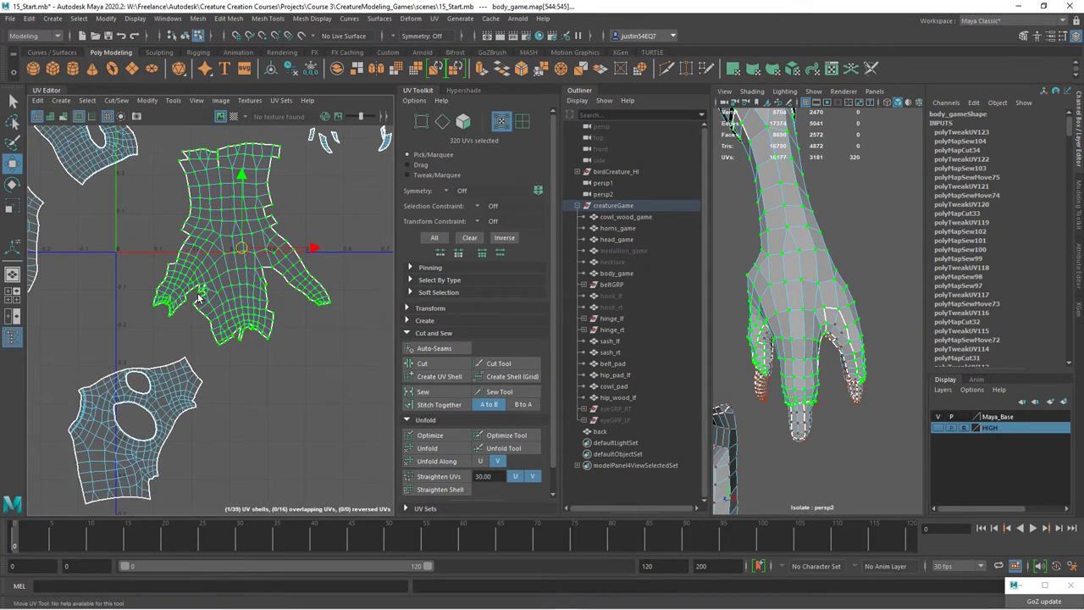
right_click_drag(241, 303, 213, 301)
scroll(290, 296, "up", 2)
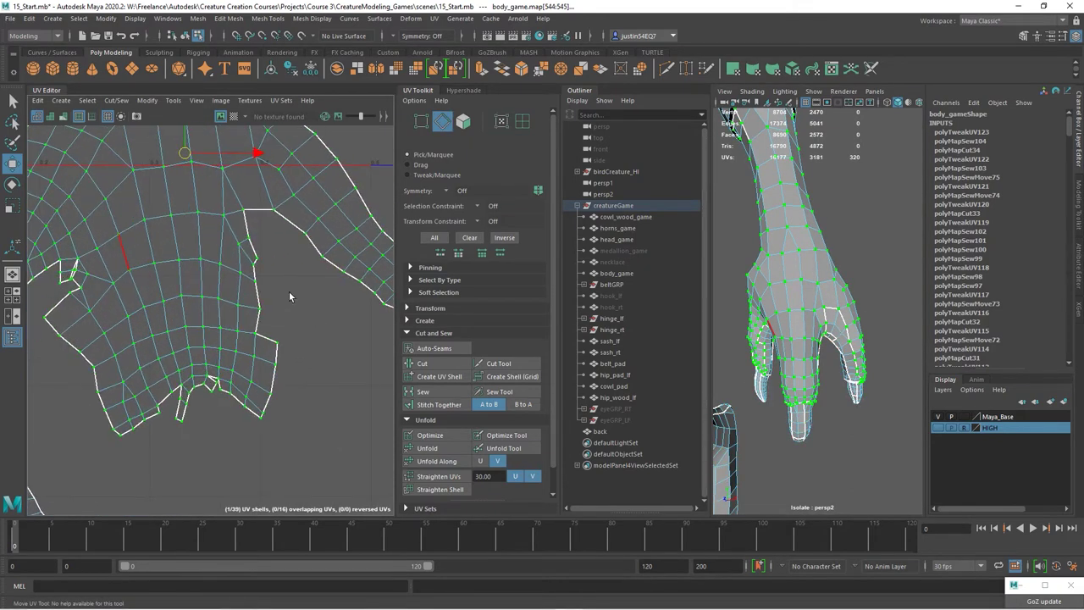
left_click_drag(247, 322, 246, 323)
scroll(339, 355, "up", 2)
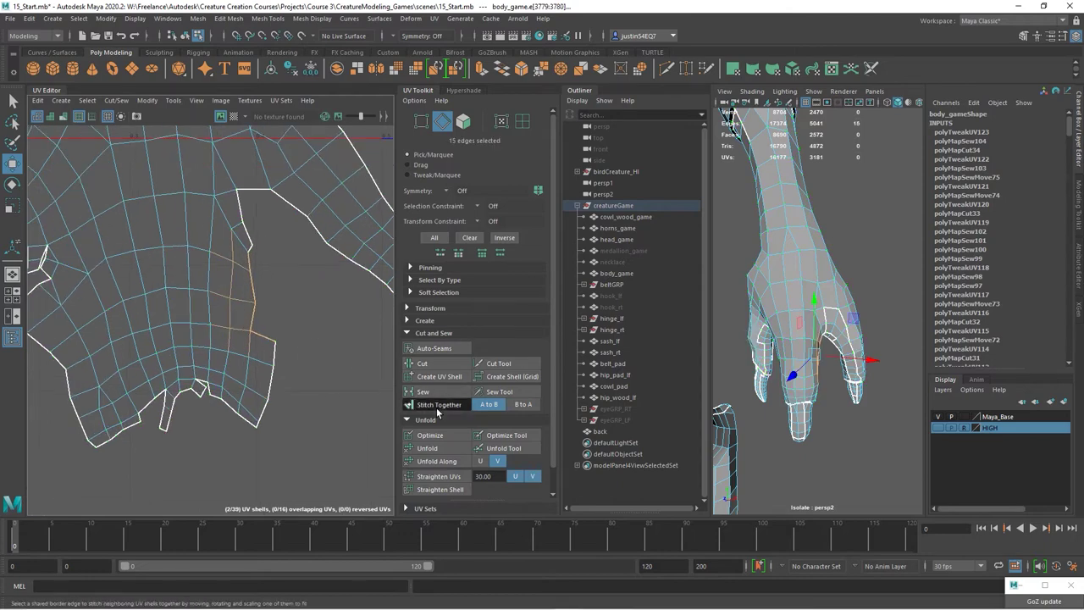
left_click(252, 256, "shift")
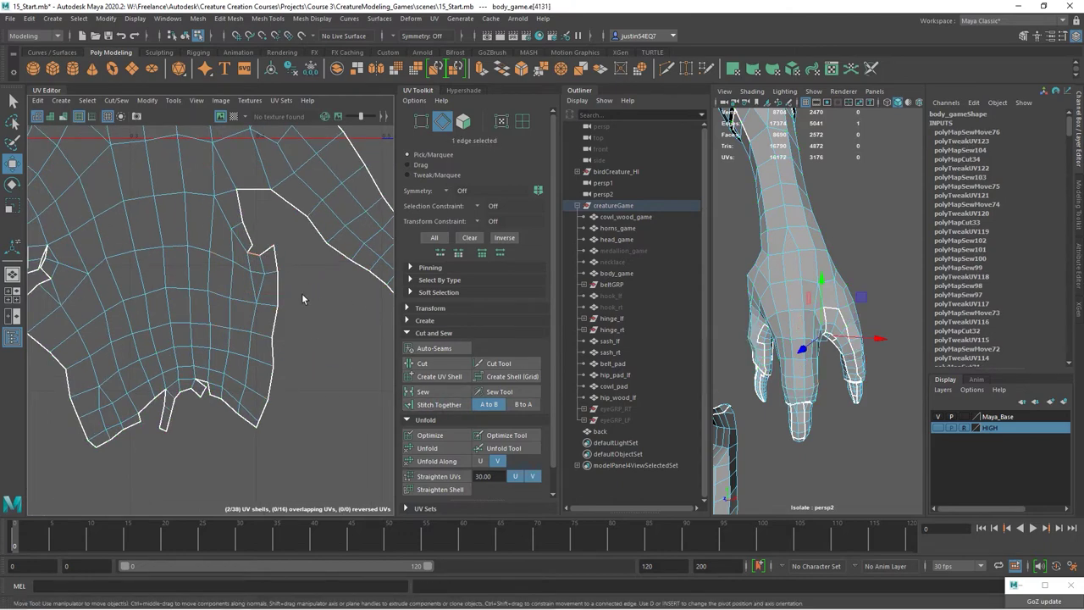
scroll(266, 302, "down", 1)
left_click(439, 404)
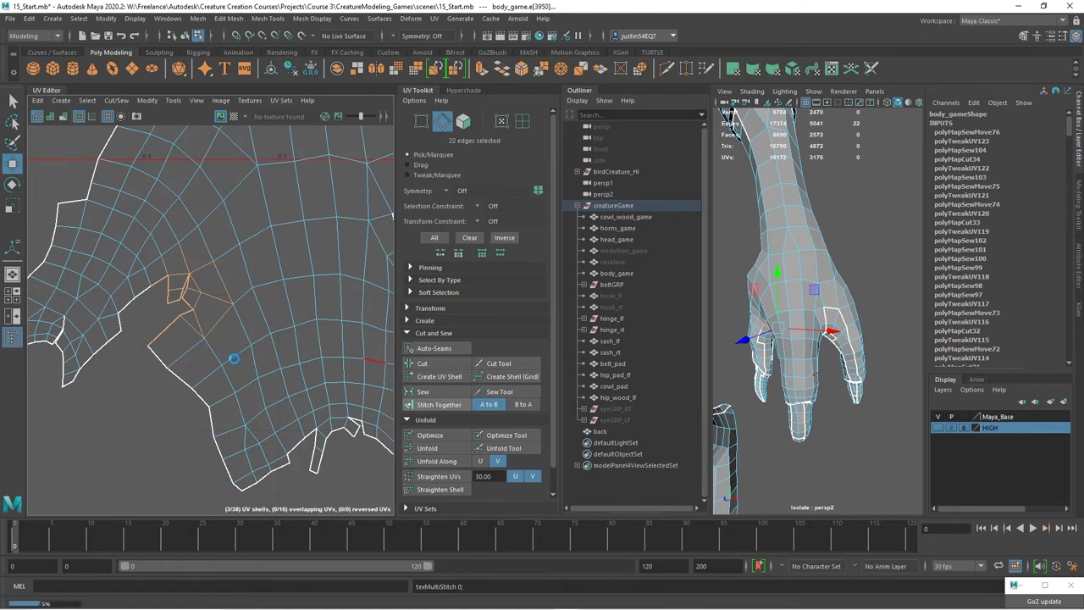
scroll(87, 324, "down", 2)
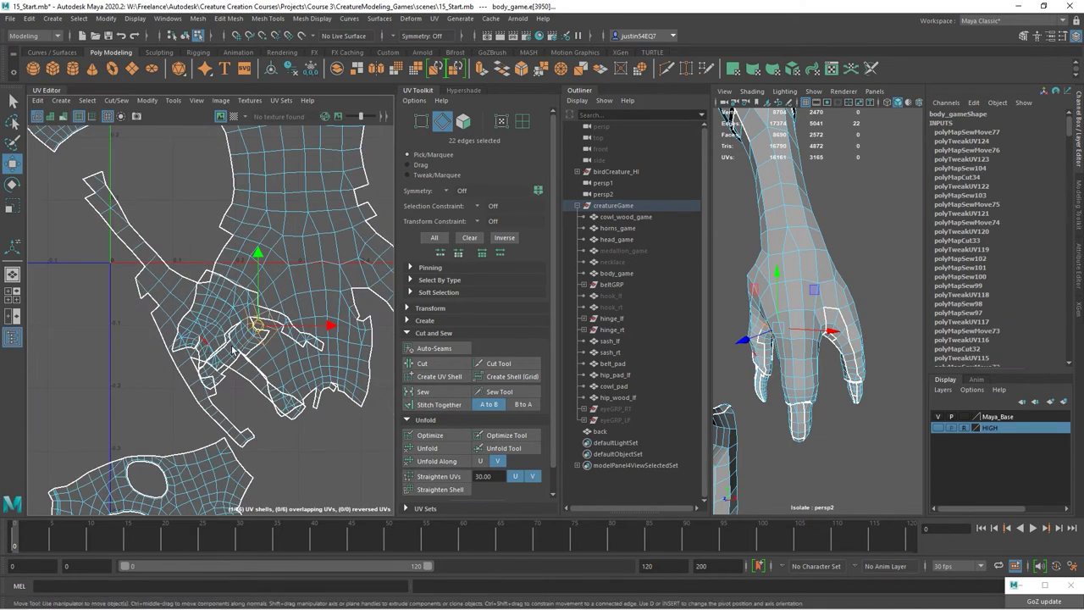
scroll(235, 349, "down", 2)
double_click(278, 362)
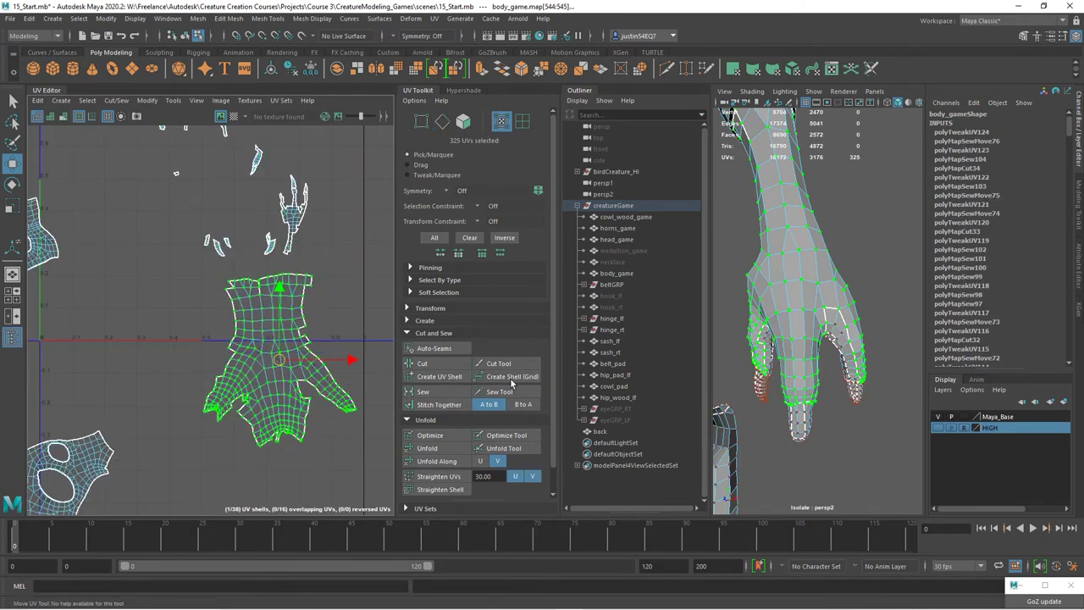
left_click_drag(818, 355, 745, 356, "alt")
scroll(179, 295, "up", 4)
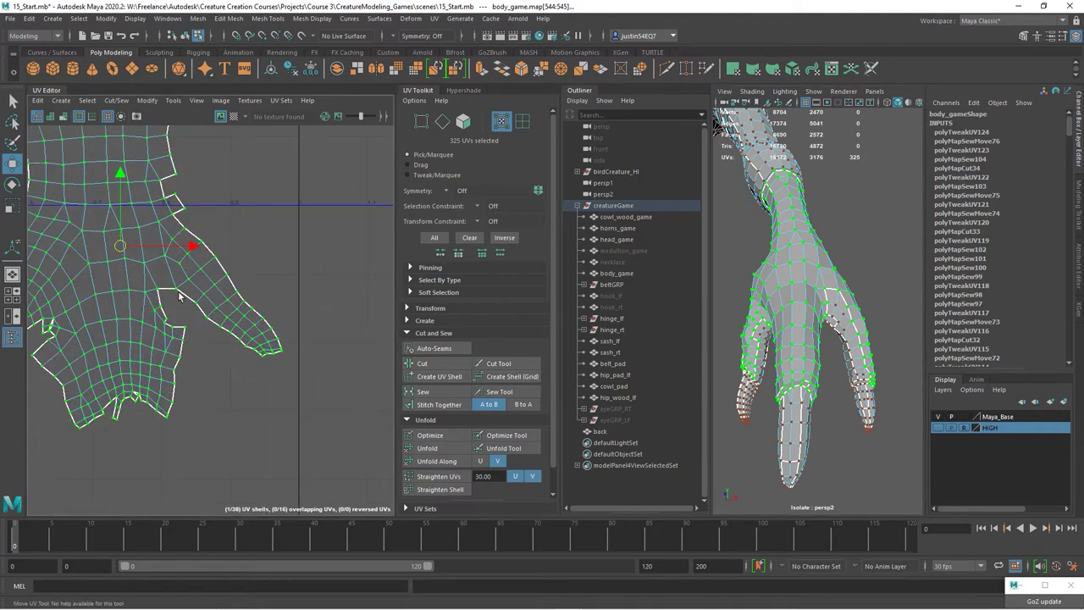
Stitch the seam edges near the finger crotch onto the hand shell
key("F10")
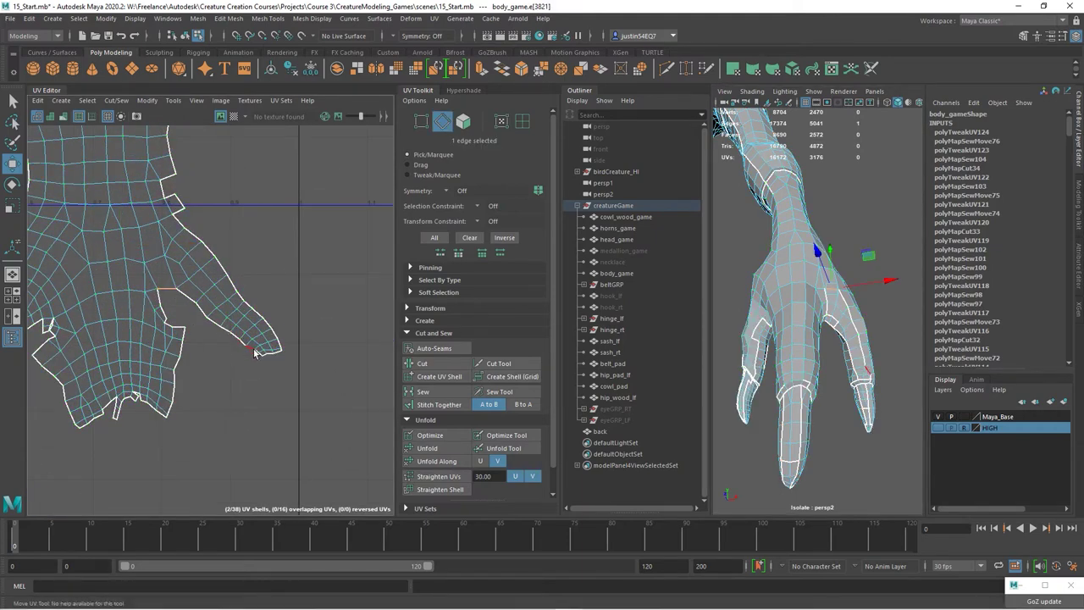
right_click_drag(171, 290, 211, 321, "shift")
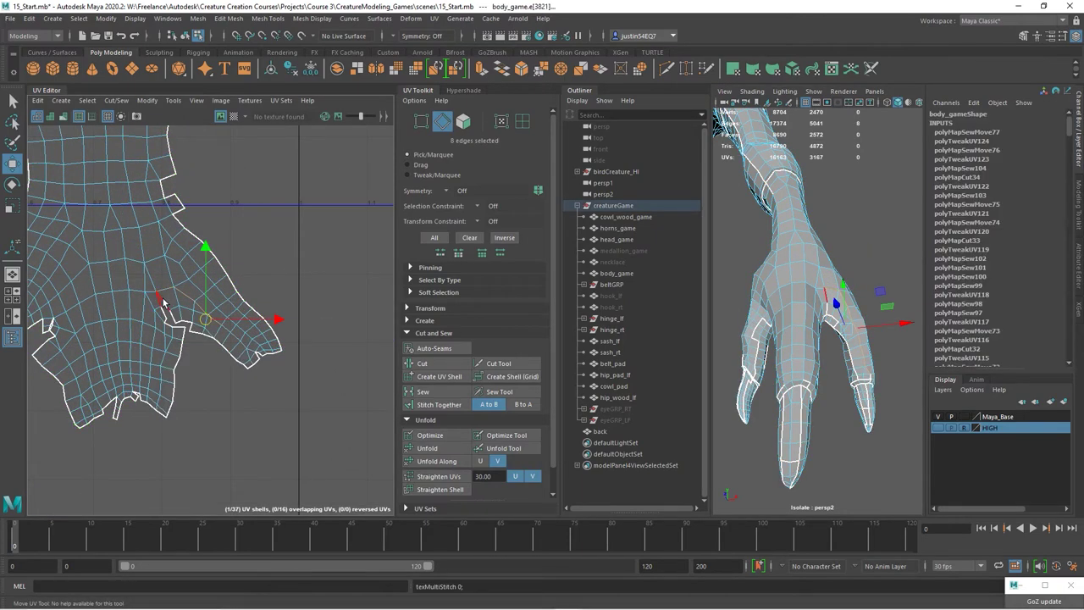
left_click_drag(189, 316, 163, 298)
key("w")
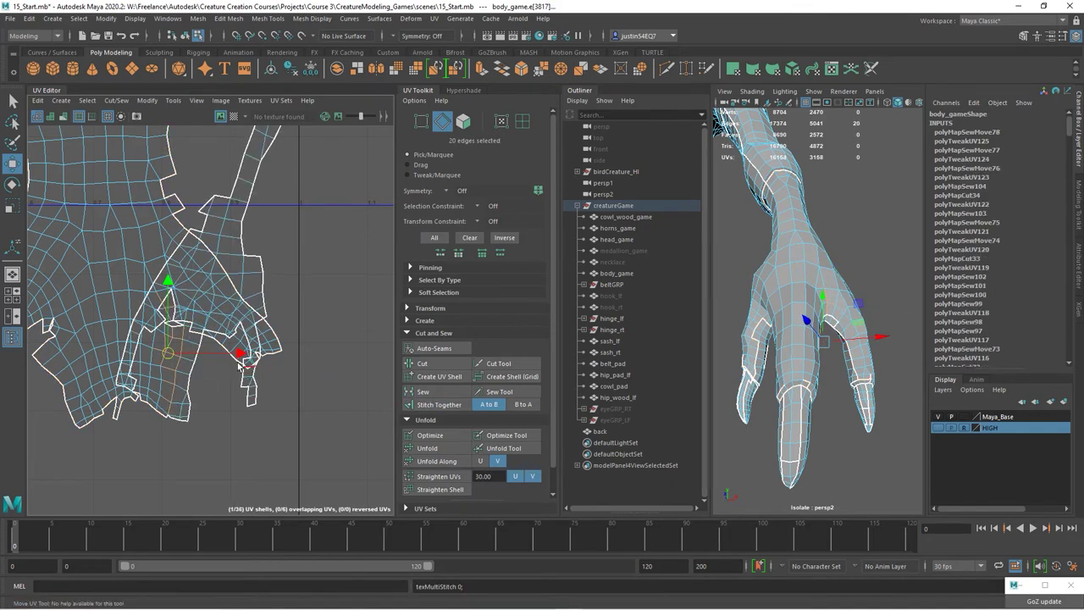
Select the whole hand shell, unfold it flat, and select its border edge loop
double_click(166, 338)
key("f")
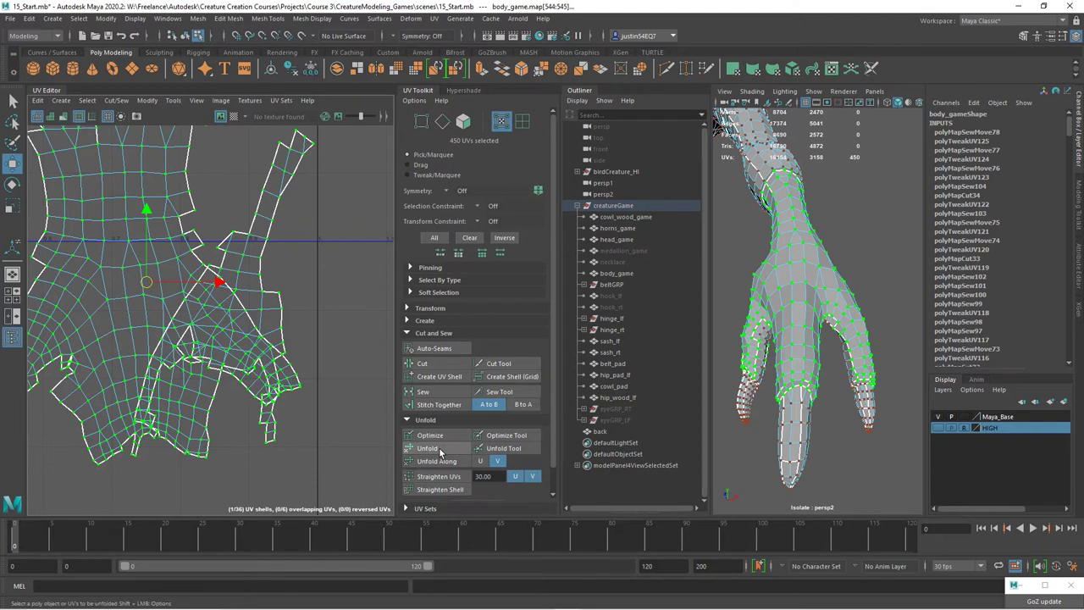
right_click_drag(285, 410, 229, 356, "shift")
key("F10")
key("f")
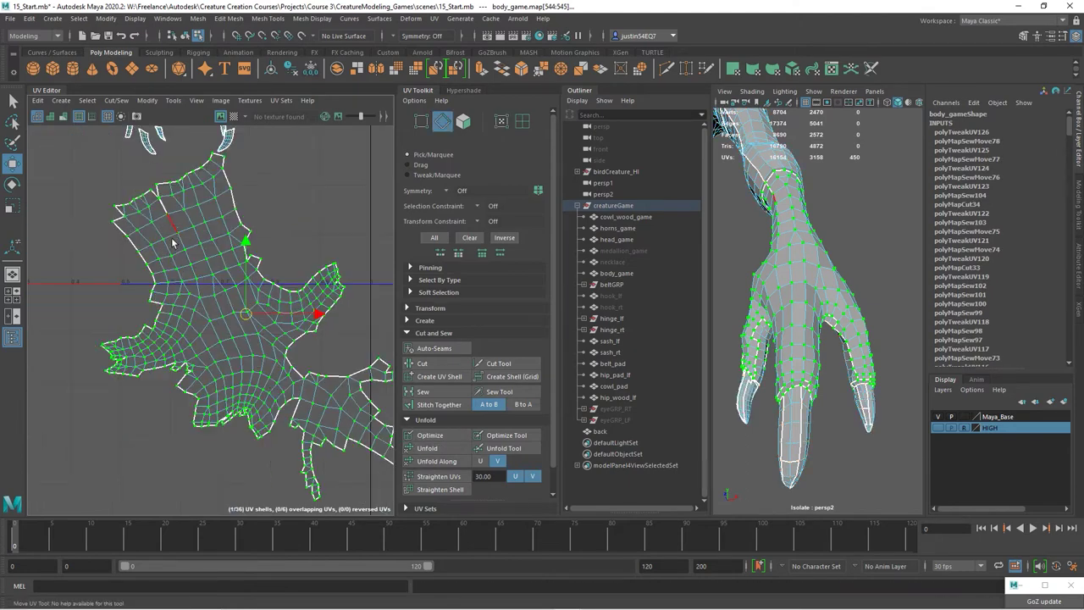
double_click(120, 342)
Select the loose strip's border edges on the left, sew them, then undo the sew
key("f")
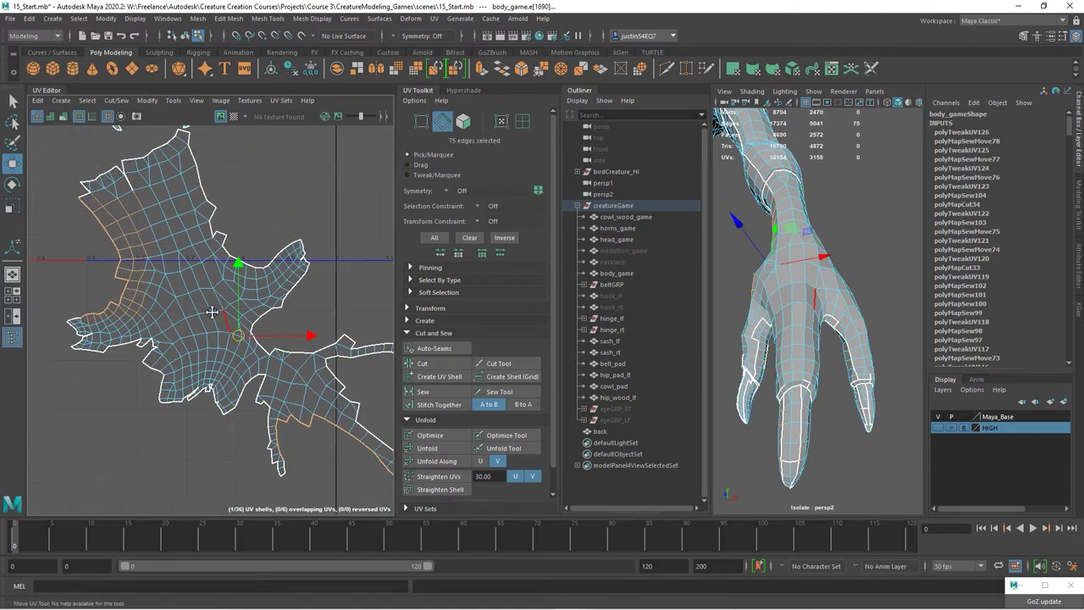
key("f")
left_click_drag(763, 363, 796, 275, "alt")
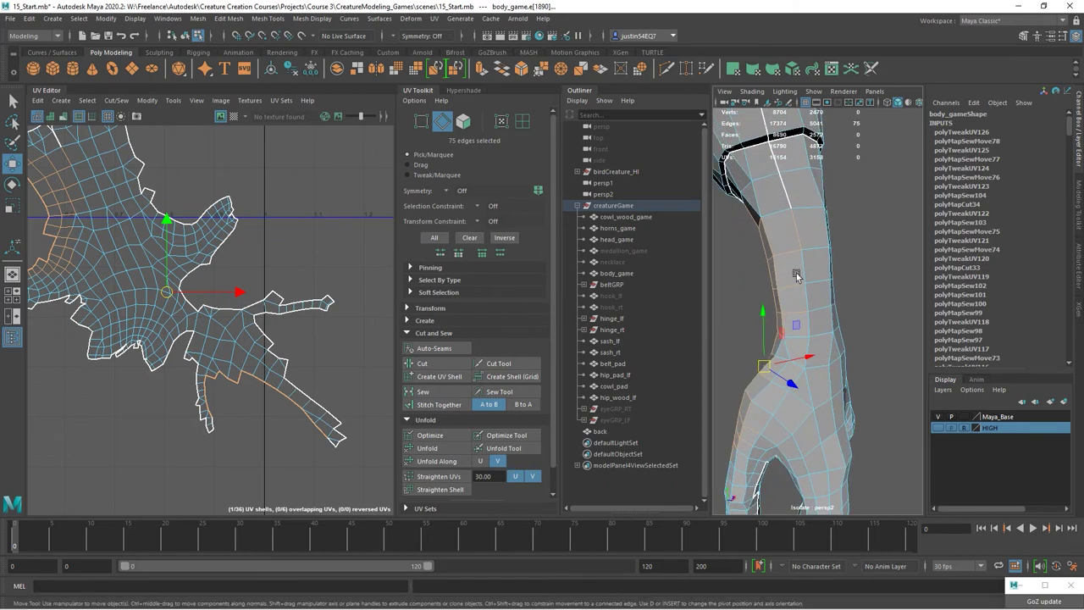
double_click(196, 311)
scroll(196, 305, "up", 4)
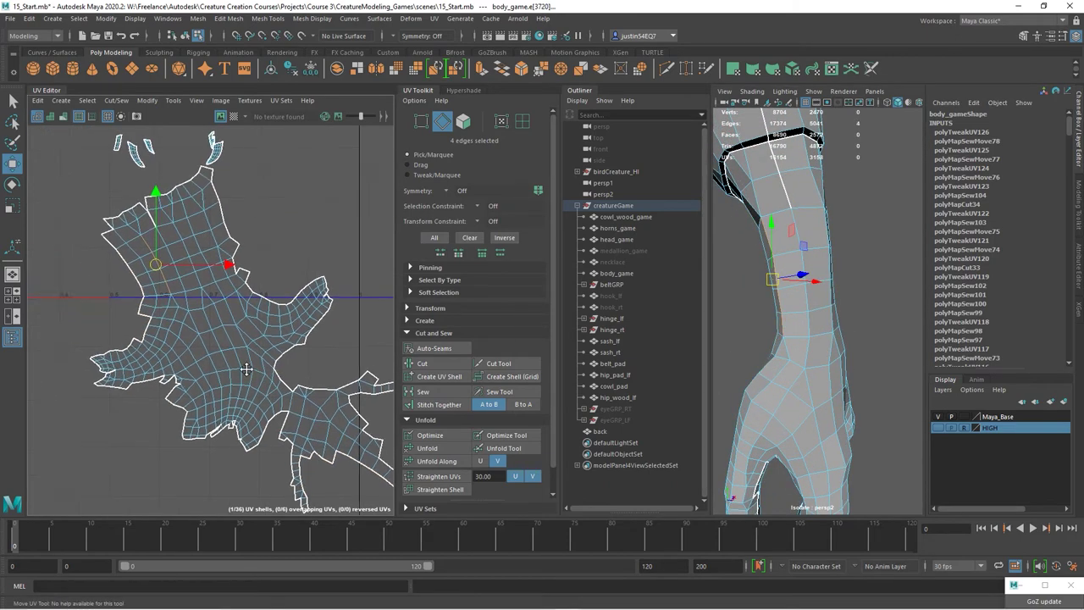
left_click(120, 401, "shift")
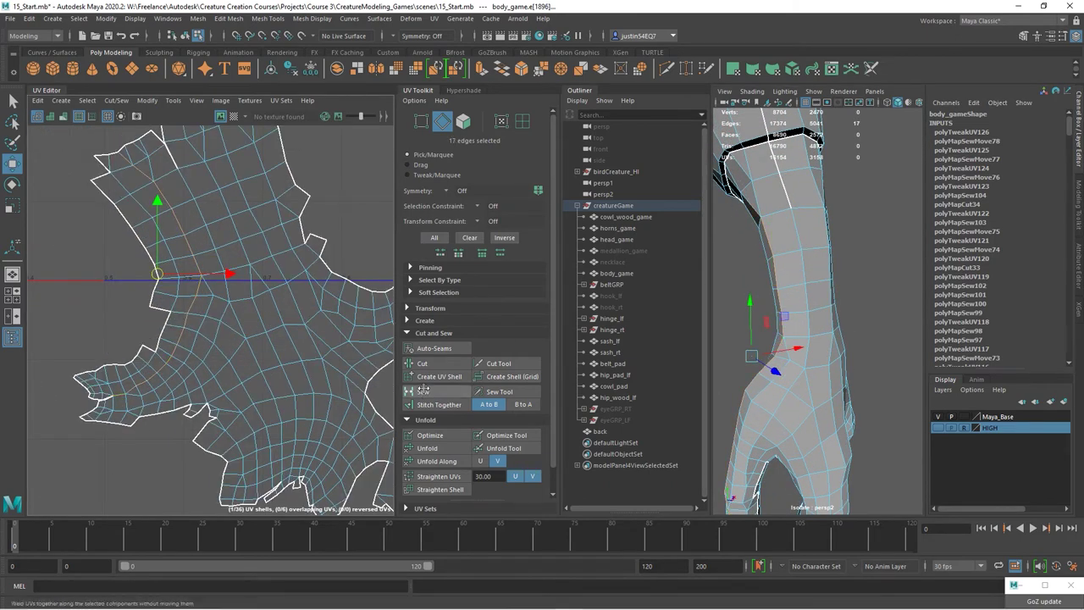
right_click_drag(182, 271, 196, 310, "shift")
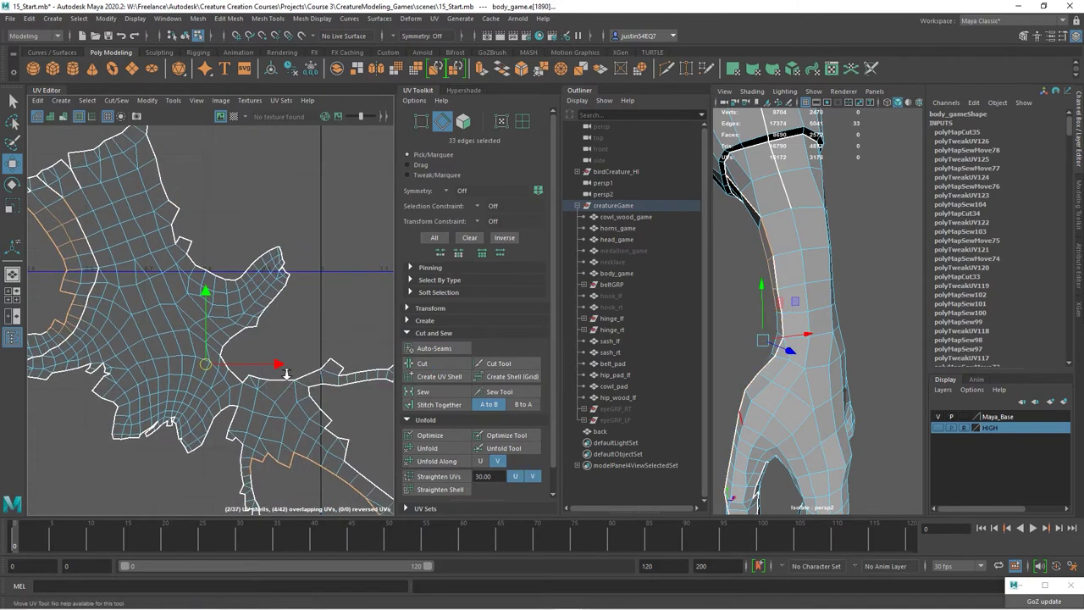
scroll(197, 310, "down", 3)
key("ctrl+z")
scroll(329, 362, "up", 5)
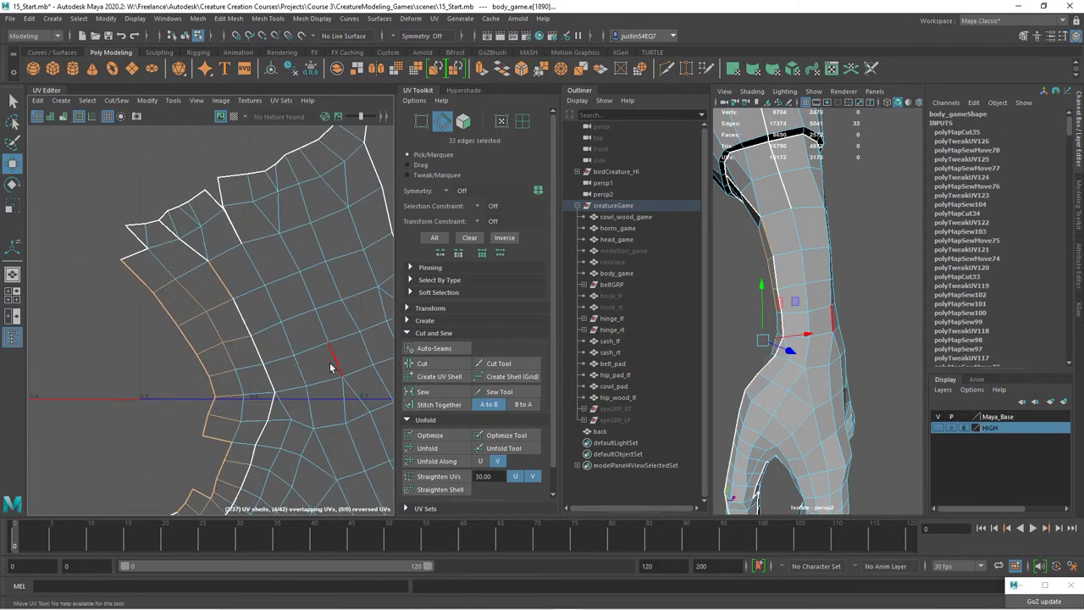
Sew the strip back onto the hand shell and select the merged shell
key("w")
scroll(271, 330, "down", 4)
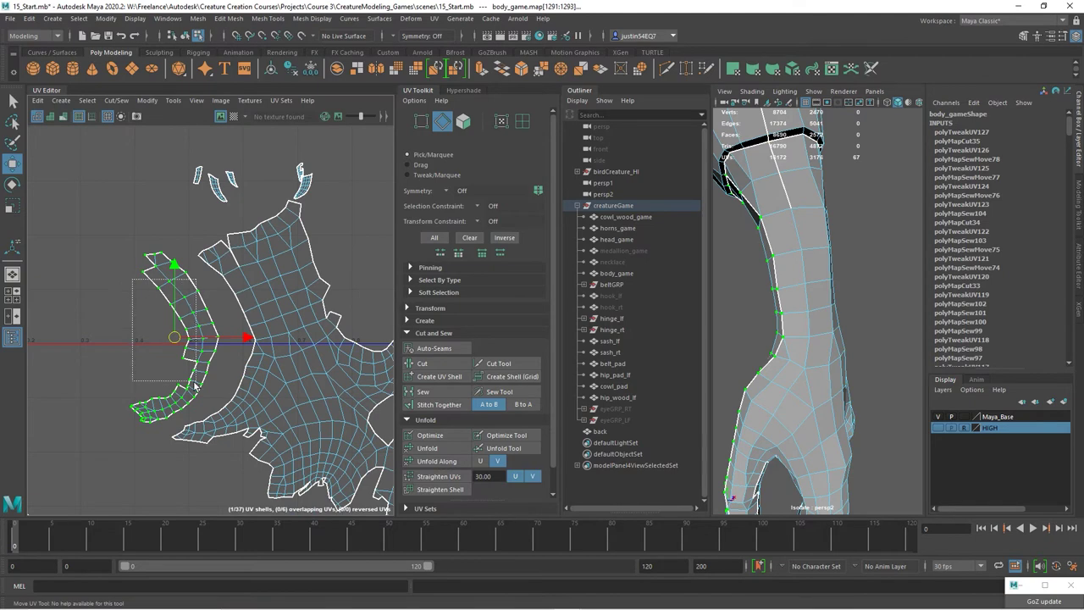
scroll(296, 332, "up", 2)
right_click_drag(280, 333, 262, 370, "shift")
left_click(279, 333)
scroll(263, 370, "up", 1)
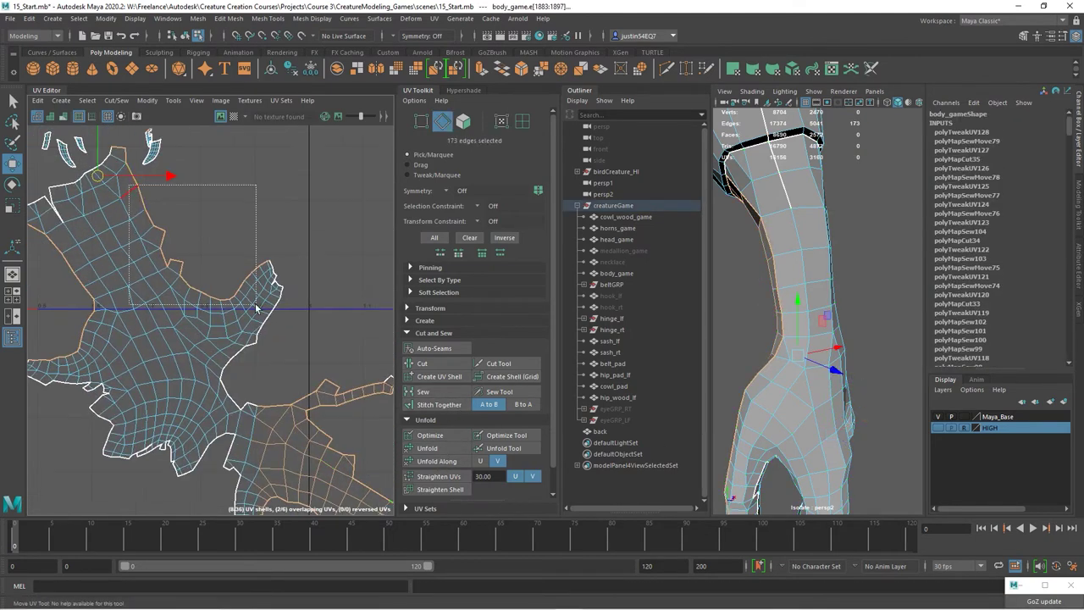
scroll(257, 308, "down", 3)
scroll(182, 315, "up", 3)
right_click_drag(183, 316, 182, 339, "shift")
scroll(183, 316, "up", 2)
scroll(169, 338, "down", 2)
Sew the open border edges and notches on the hand shell's left lobe shut
scroll(142, 289, "up", 4)
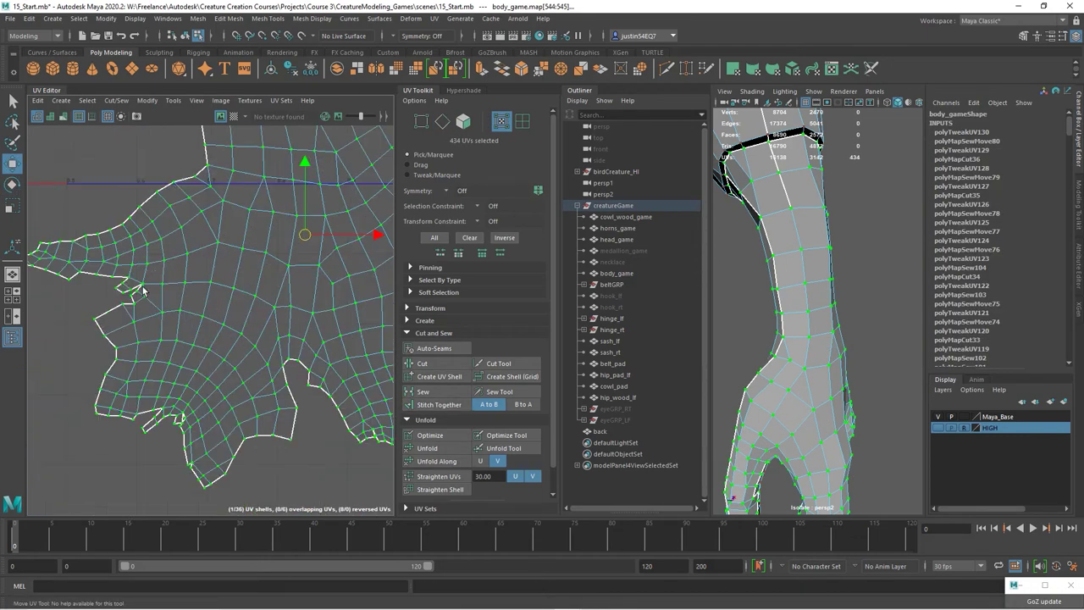
key("F10")
left_click_drag(102, 279, 194, 325)
scroll(194, 325, "down", 4)
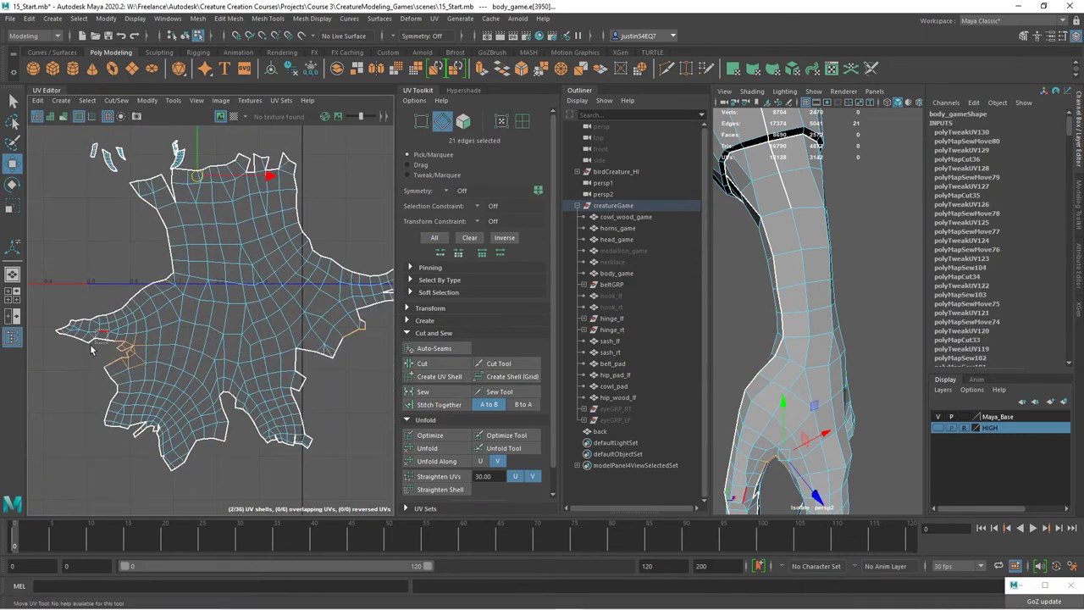
left_click(91, 349)
right_click_drag(116, 373, 154, 334, "shift")
scroll(155, 351, "up", 3)
left_click(149, 347)
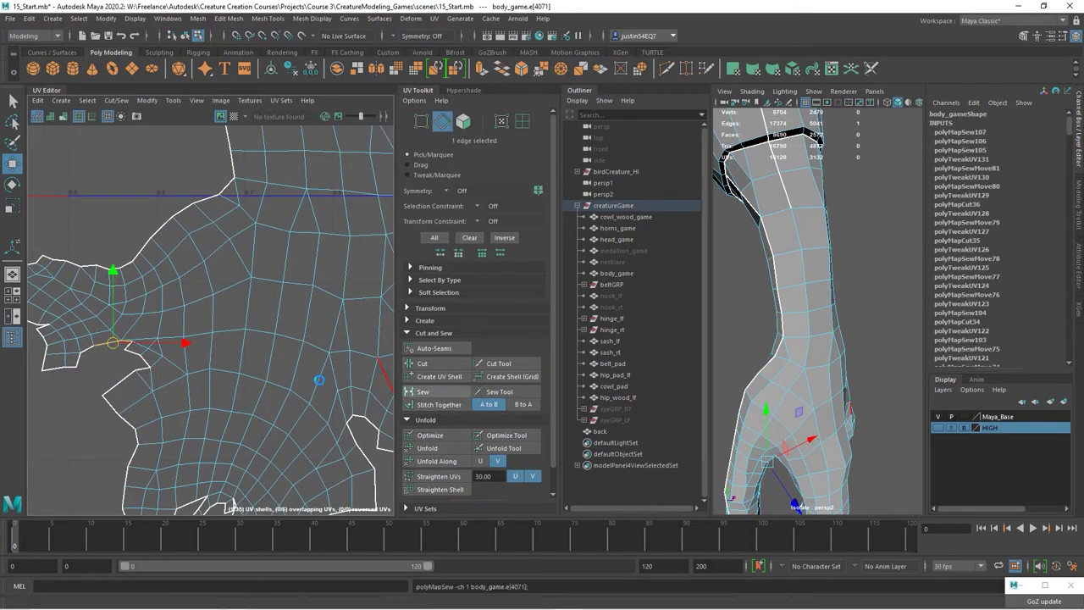
left_click(422, 391)
left_click(423, 391)
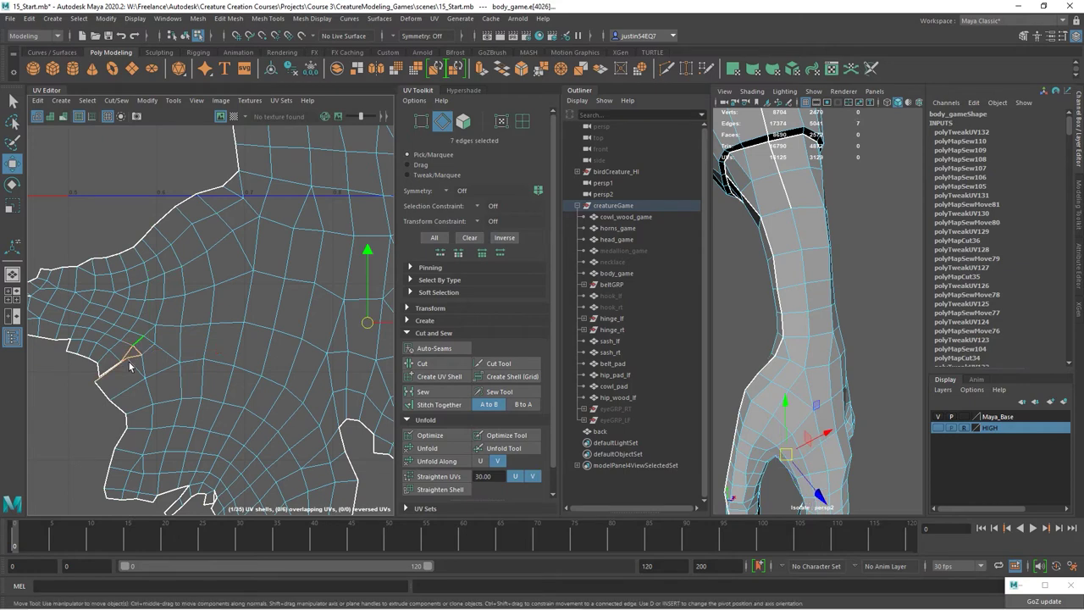
Sew the lower notch and the neighbouring gaps and edge pairs closed
scroll(128, 365, "down", 5)
left_click(265, 375)
scroll(271, 356, "up", 6)
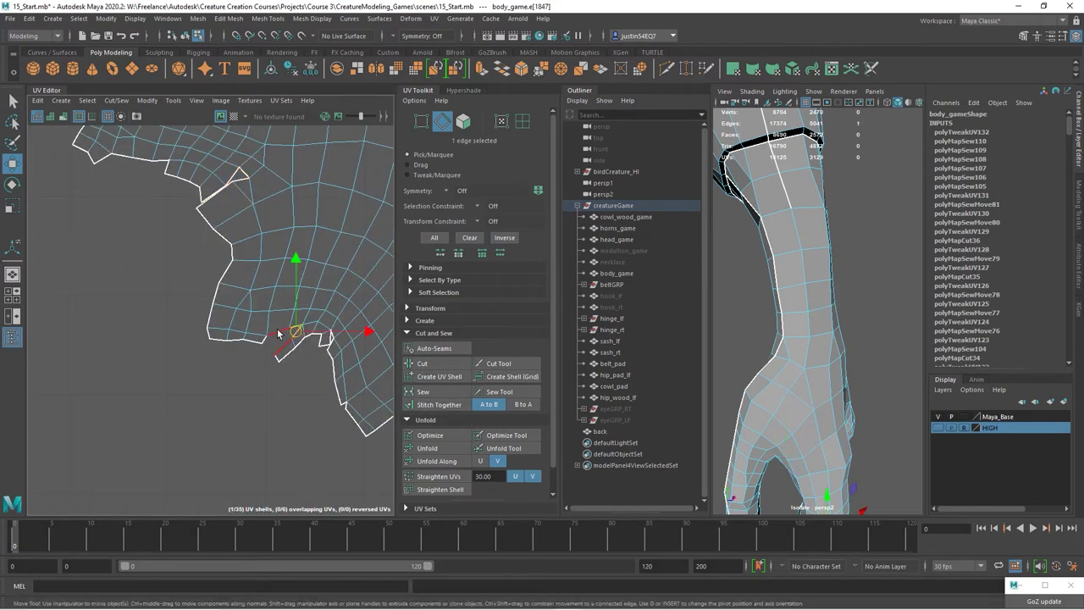
scroll(212, 356, "up", 4)
left_click(164, 358, "shift")
mouse_move(164, 358)
right_mouse_down("shift")
mouse_move(170, 375)
mouse_move(151, 373)
right_mouse_up("shift")
left_click(144, 358)
left_click(177, 435)
right_click_drag(177, 435, 181, 448, "shift")
left_click(259, 380)
right_click_drag(259, 380, 235, 383, "shift")
left_click(224, 371)
Sew the split flap's open edges and move-and-sew the flap onto the hand shell
scroll(212, 338, "down", 4)
scroll(99, 319, "up", 4)
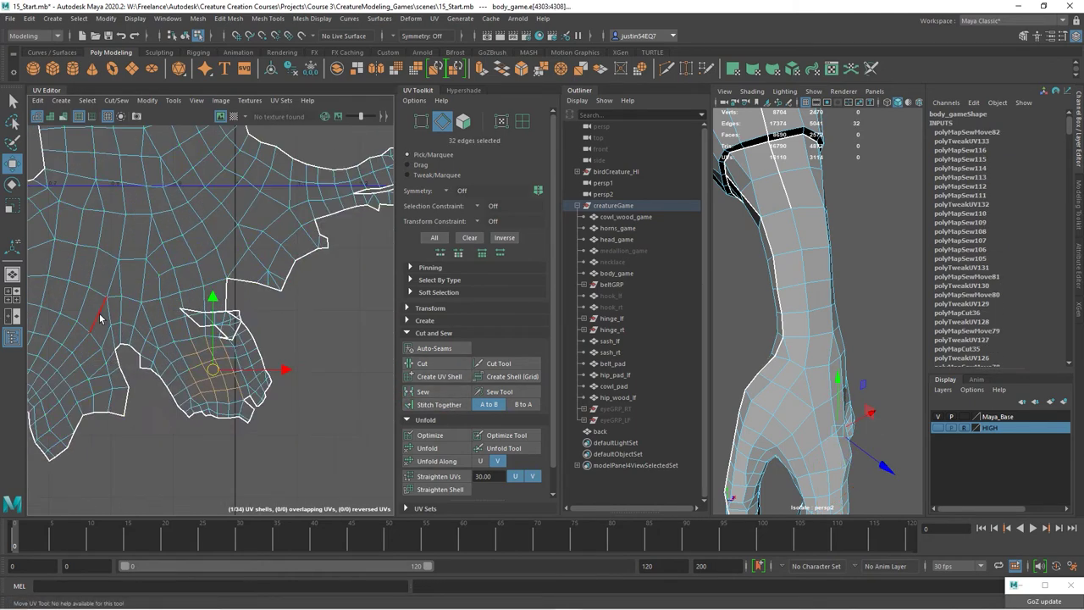
left_click(99, 318)
right_click_drag(100, 318, 105, 333, "shift")
left_click(422, 391)
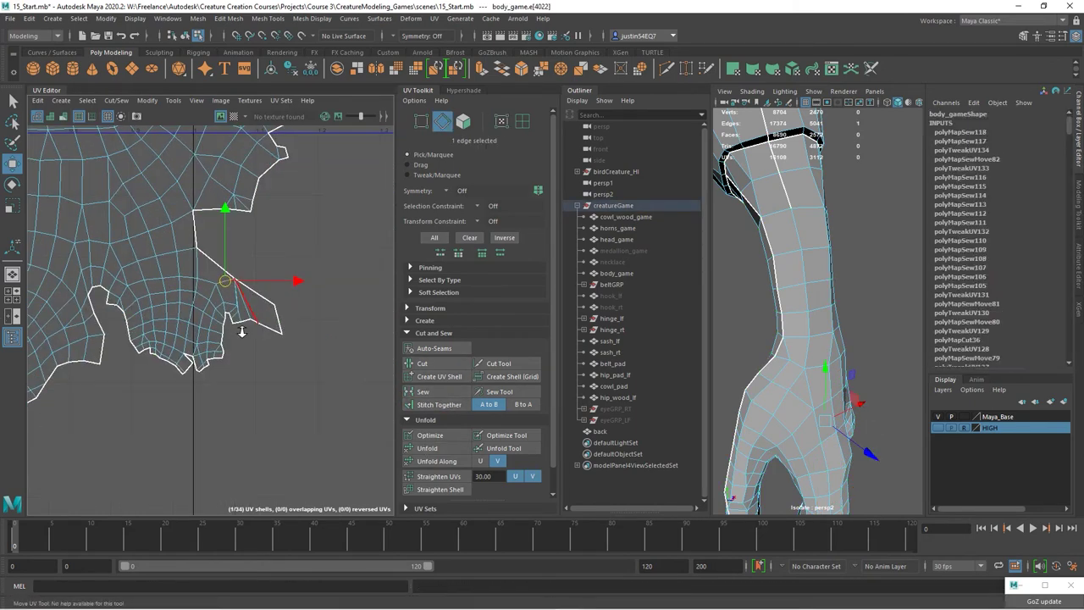
left_click(165, 383)
right_click_drag(182, 338, 186, 352, "shift")
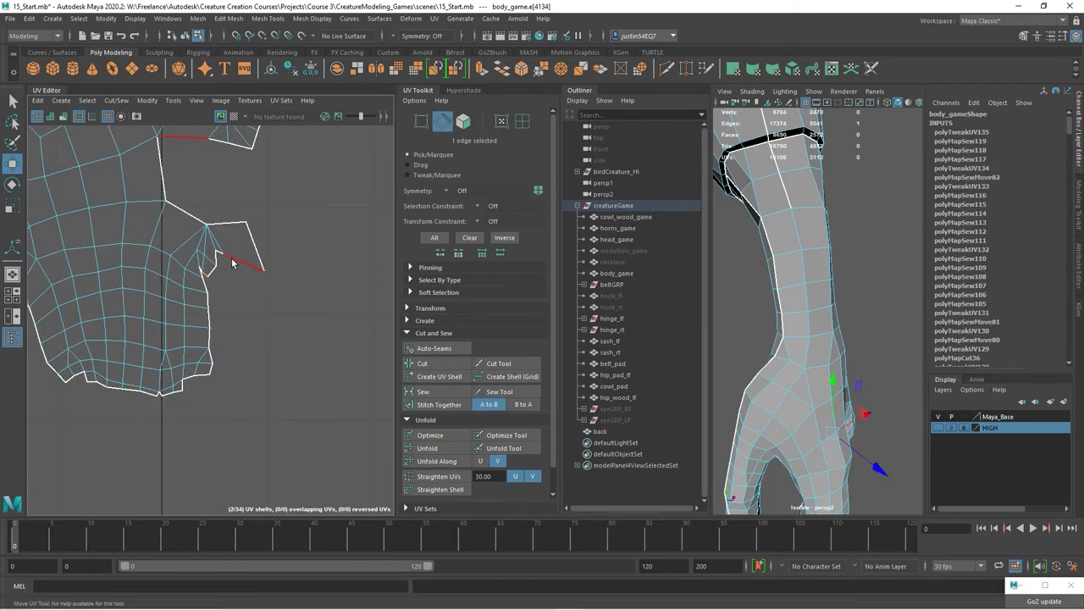
scroll(232, 263, "up", 2)
key("w")
right_click_drag(211, 279, 201, 302, "shift")
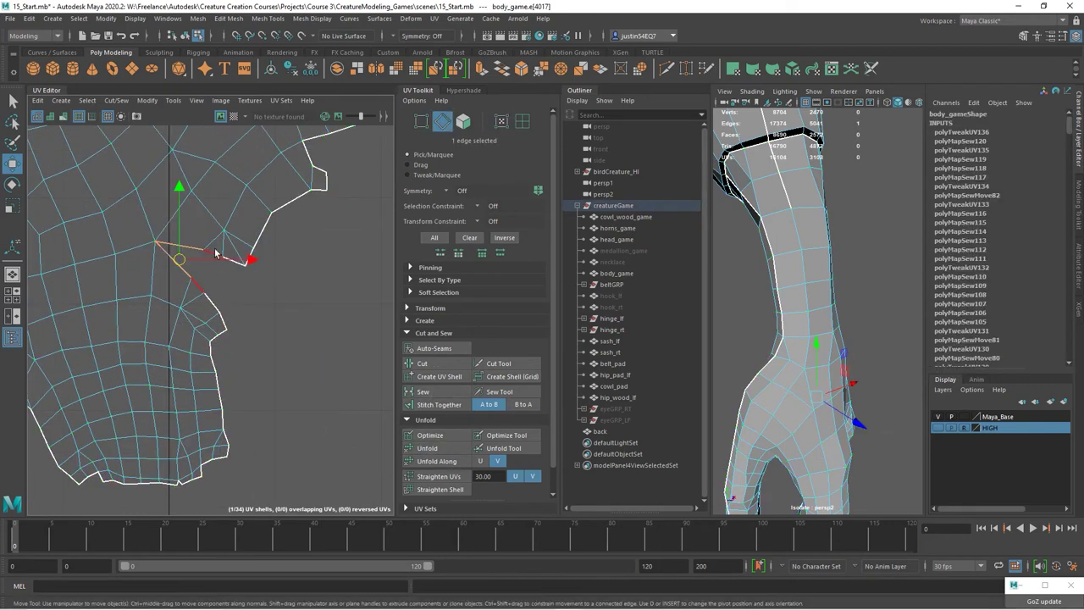
left_click(423, 392)
Sew another border edge, then cut the shell along edges at the arm region
middle_click_drag(90, 150, 187, 306, "alt")
left_click(188, 298)
left_click(422, 392)
middle_click_drag(254, 356, 314, 271, "alt")
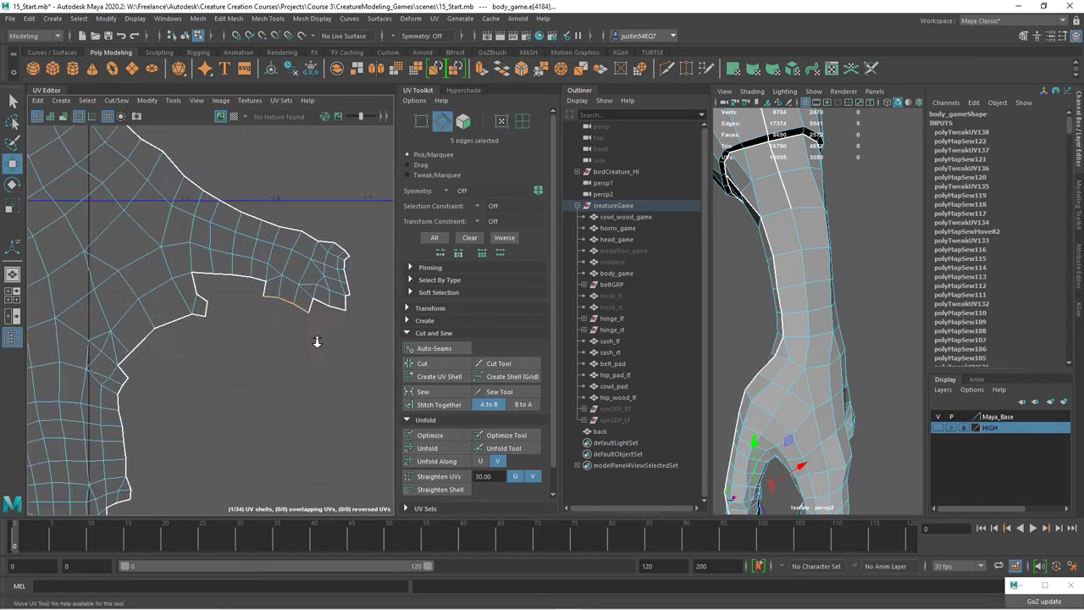
left_click(302, 283)
left_click(437, 376)
Sew an open border edge closed and relax the whole hand shell
scroll(129, 354, "up", 3)
left_click(140, 259)
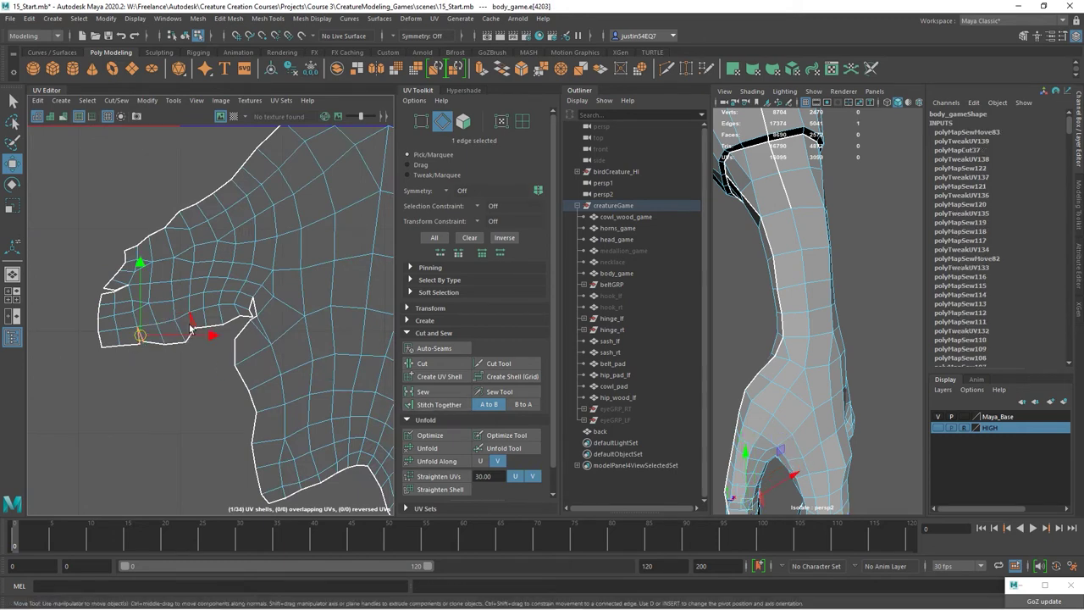
left_click(423, 391)
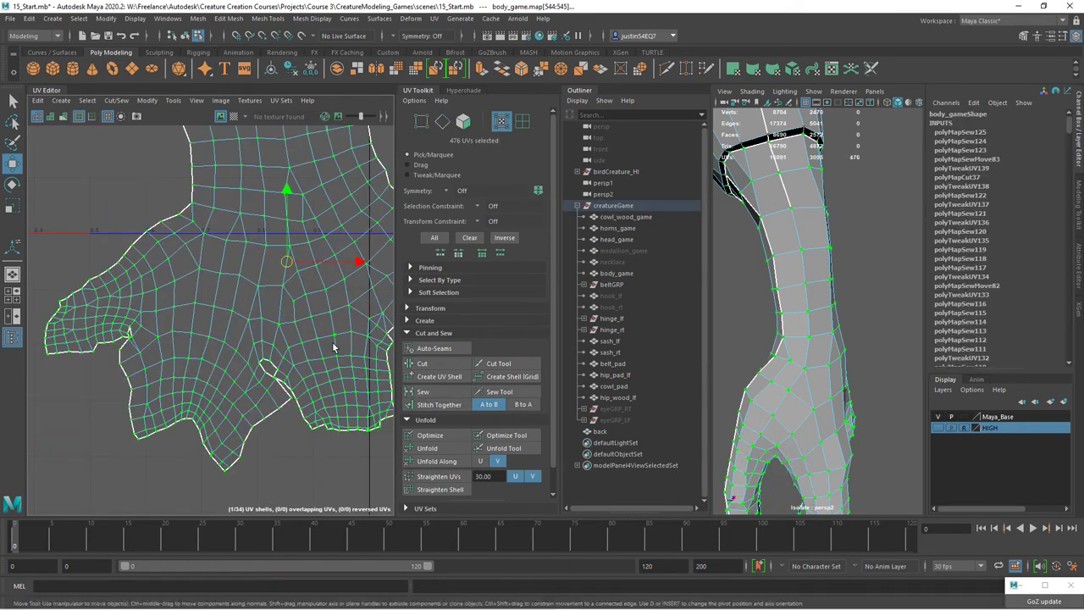
left_click(427, 448)
Sew and stitch the remaining open edges along the hand's lower border
scroll(170, 339, "down", 3)
left_click(242, 314)
scroll(242, 314, "up", 5)
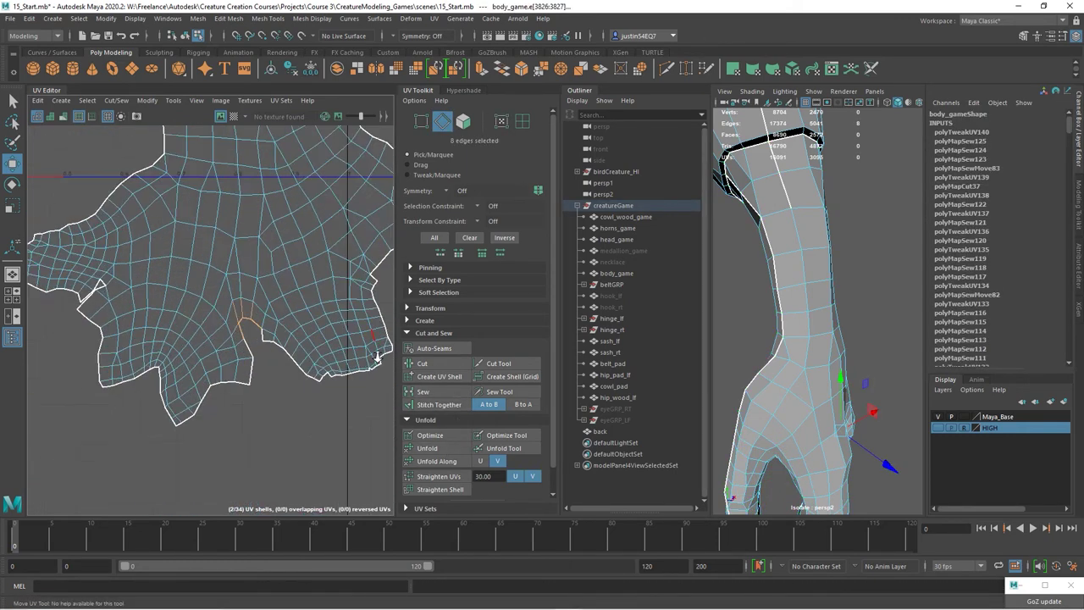
left_click(423, 391)
left_click(153, 373)
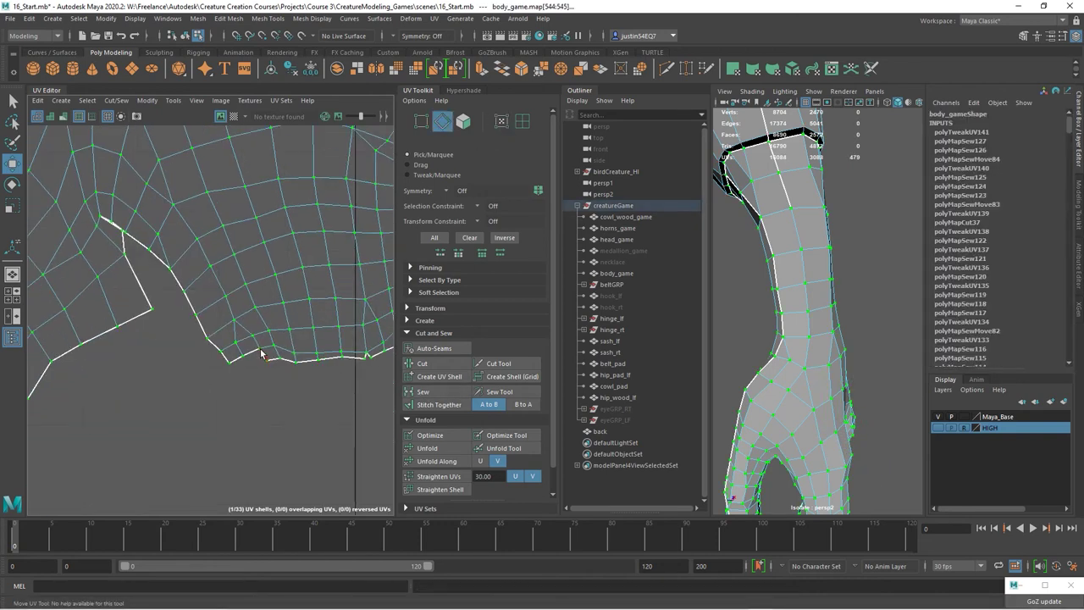
left_click(258, 354)
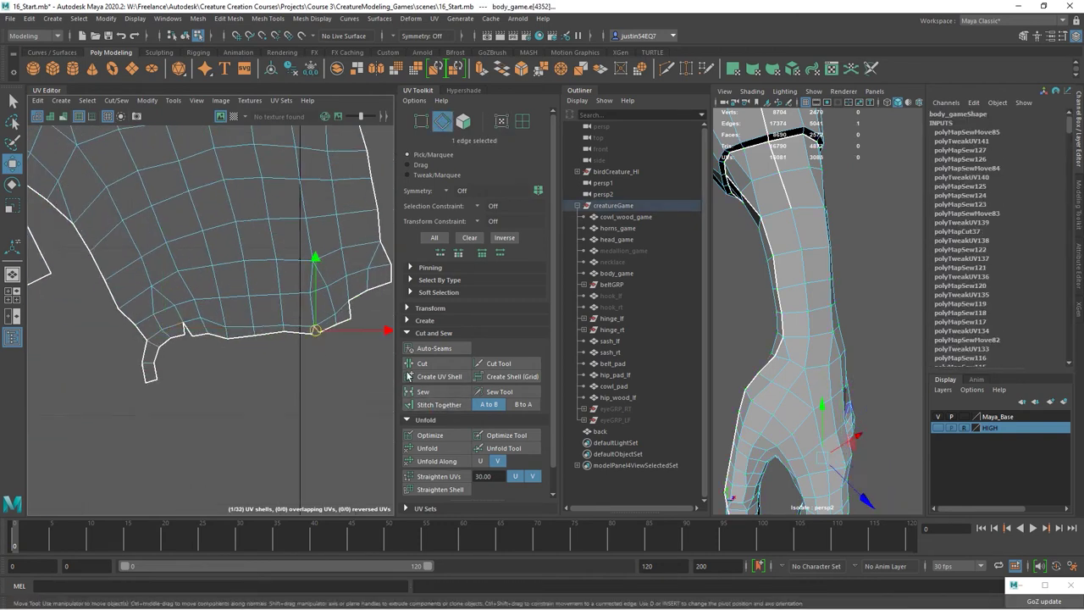
left_click(422, 391)
left_click_drag(311, 301, 286, 328)
left_click(439, 404)
scroll(254, 338, "down", 3)
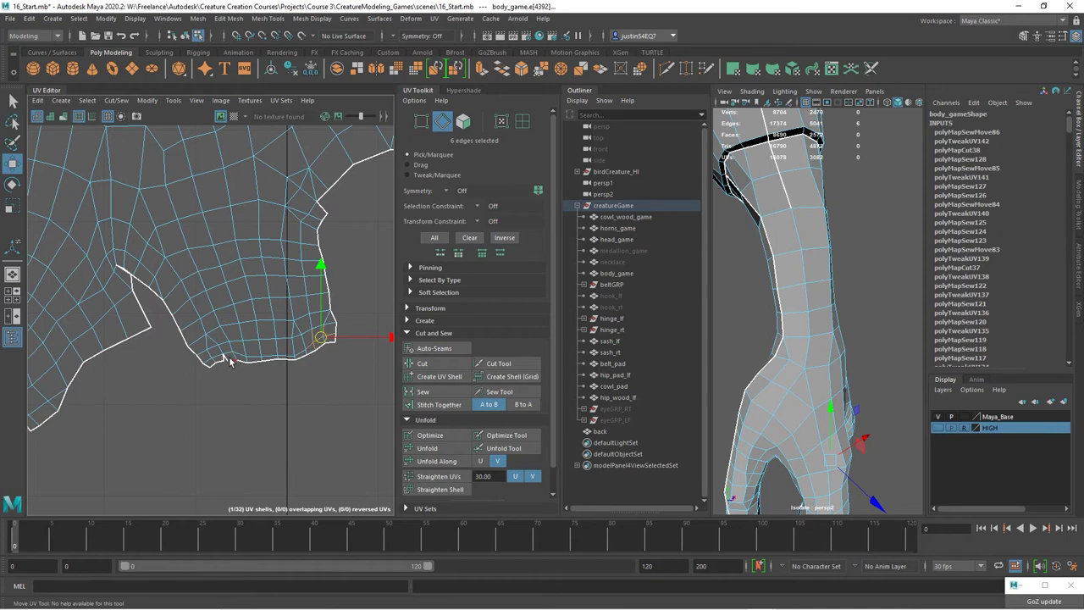
left_click(422, 391)
scroll(330, 259, "up", 4)
scroll(330, 258, "down", 4)
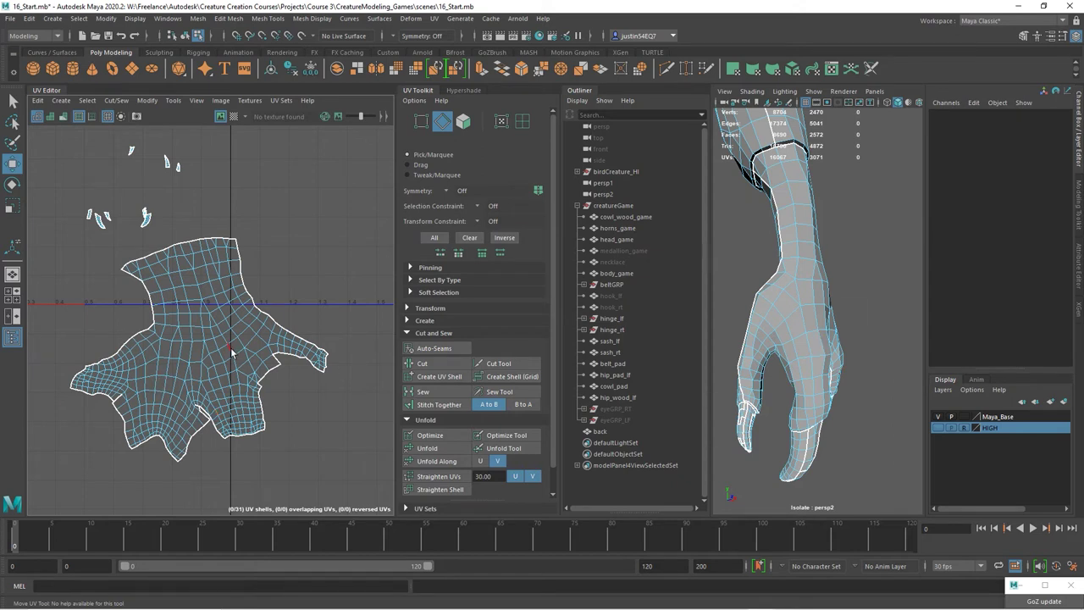
Select the wrist edge loop in the 3D view and cut it into a separate shell
left_click_drag(762, 339, 793, 355, "alt")
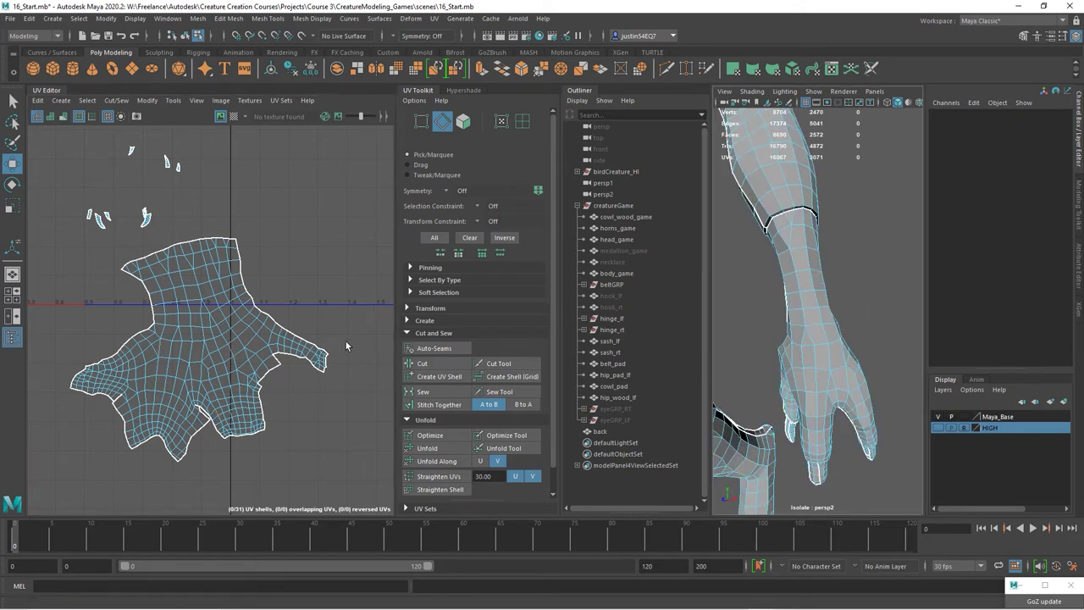
scroll(218, 343, "up", 6)
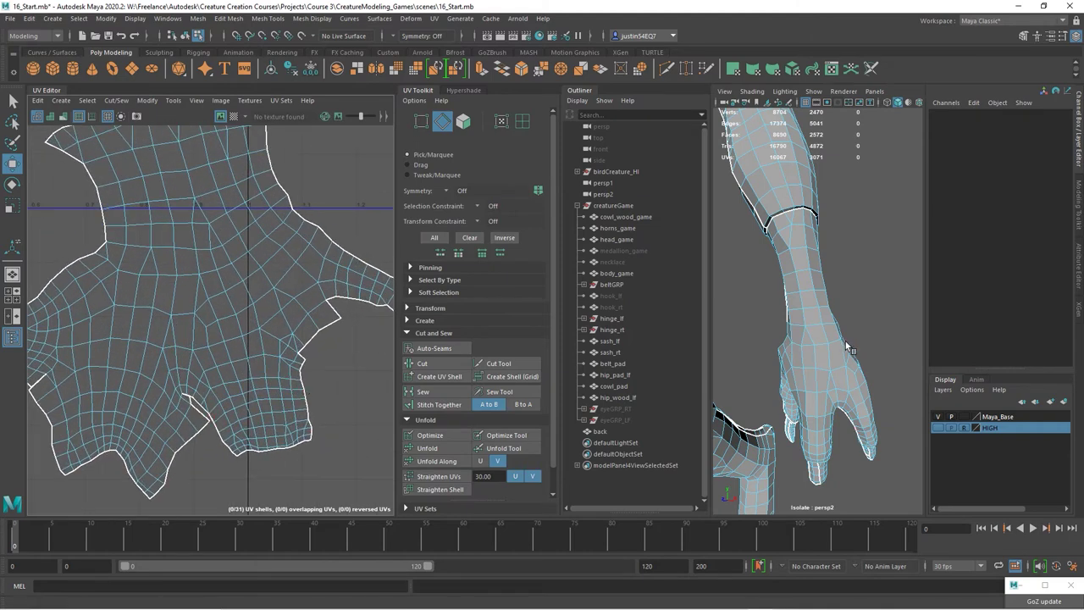
left_click_drag(845, 342, 812, 319, "alt")
scroll(809, 355, "up", 4)
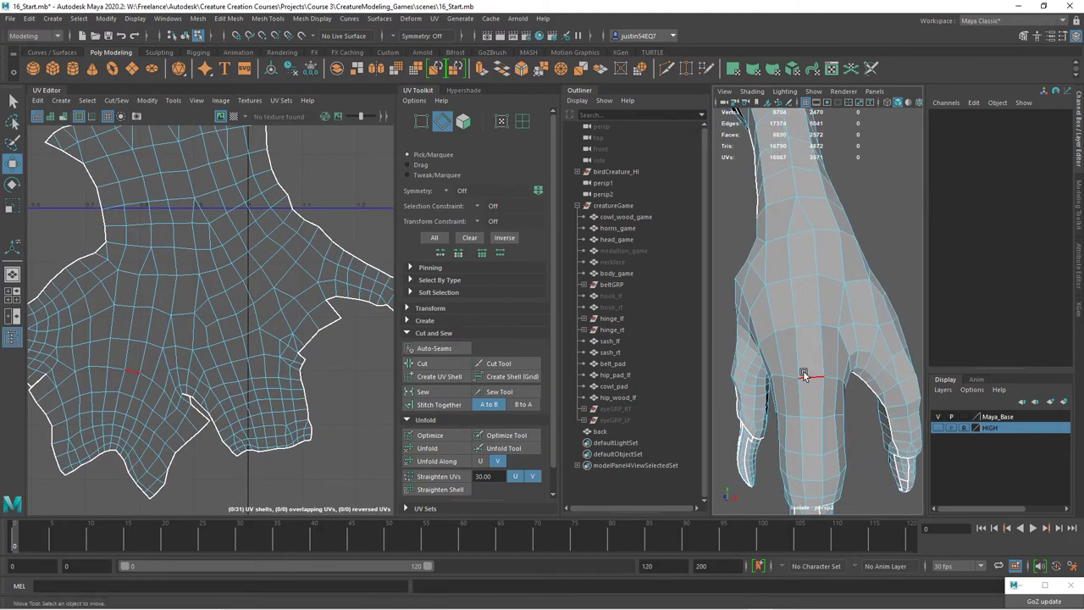
double_click(804, 373)
left_click_drag(803, 374, 750, 111, "alt")
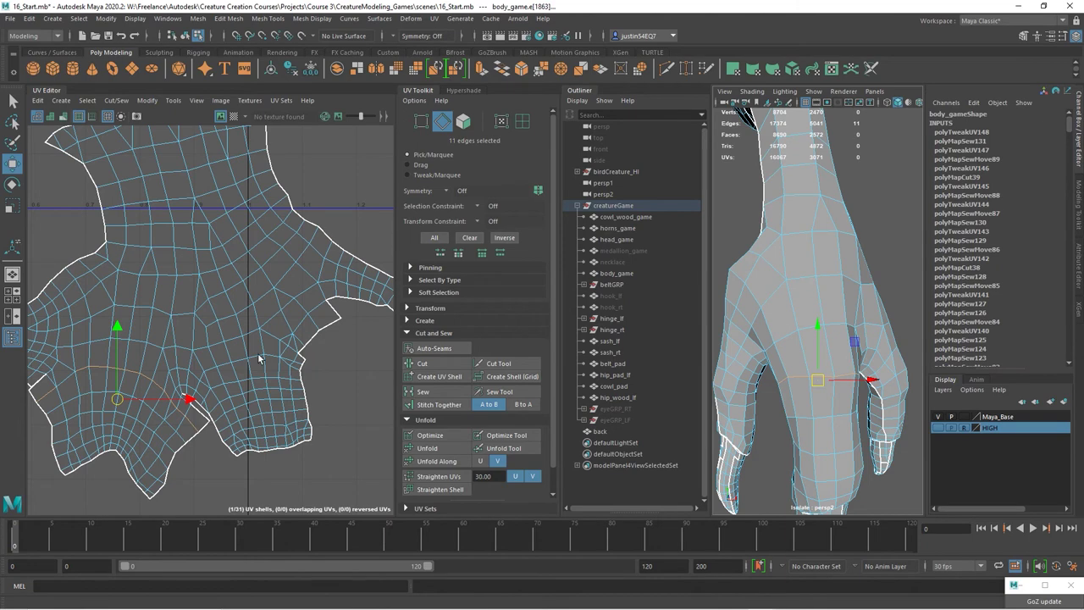
middle_click_drag(259, 359, 310, 320, "alt")
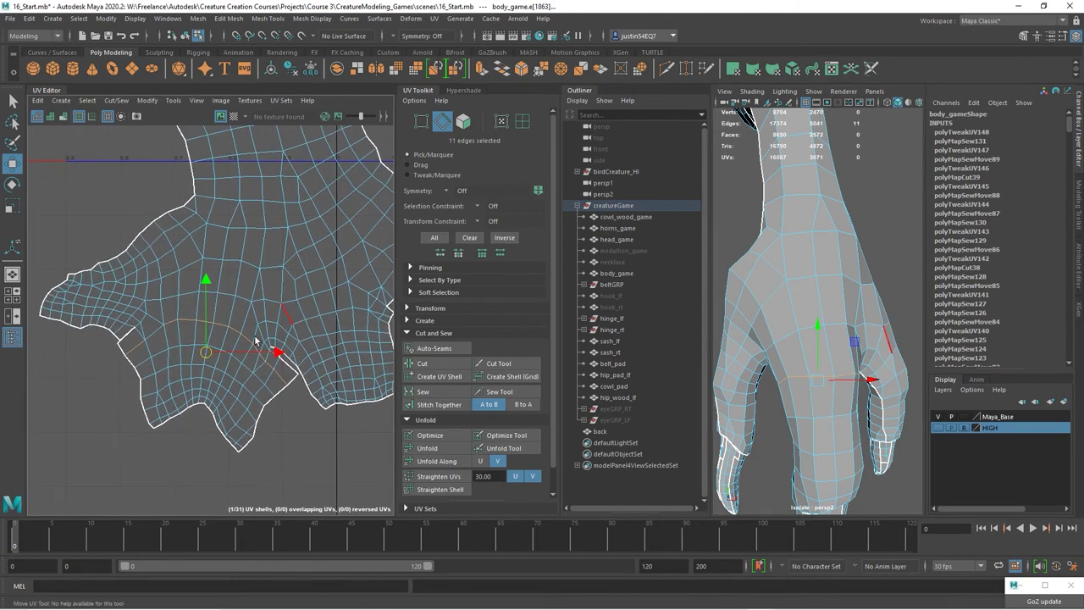
scroll(313, 392, "down", 2)
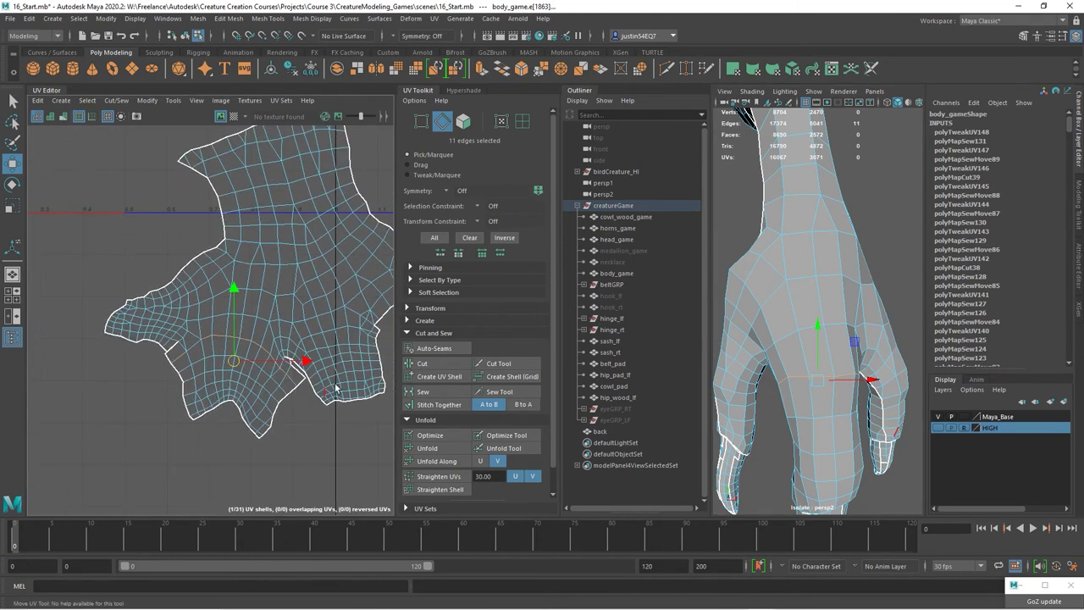
left_click(436, 364)
Select the new wrist shell and move it down-left below the hand shell
right_click(237, 388)
right_click(246, 378)
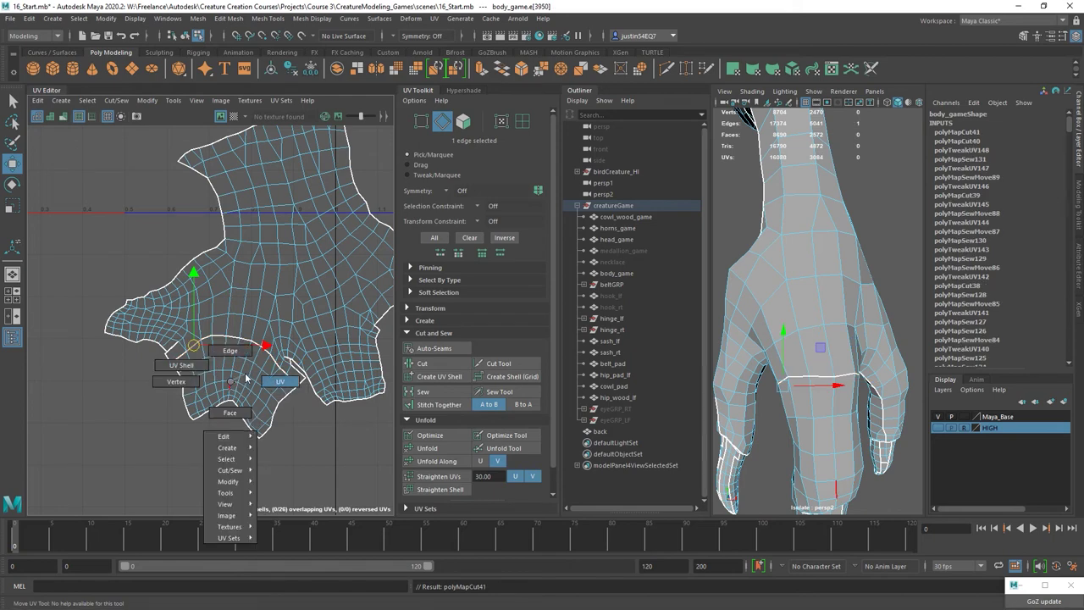
left_click(181, 365)
middle_click_drag(224, 434, 172, 500)
left_click_drag(796, 364, 818, 373, "alt")
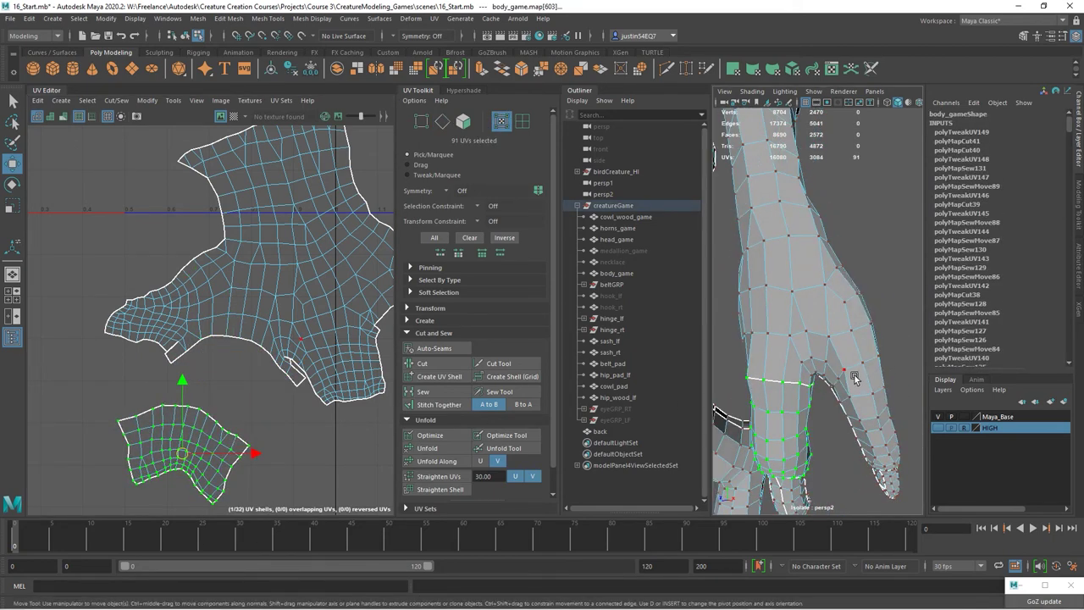
right_click_drag(818, 372, 813, 258, "alt")
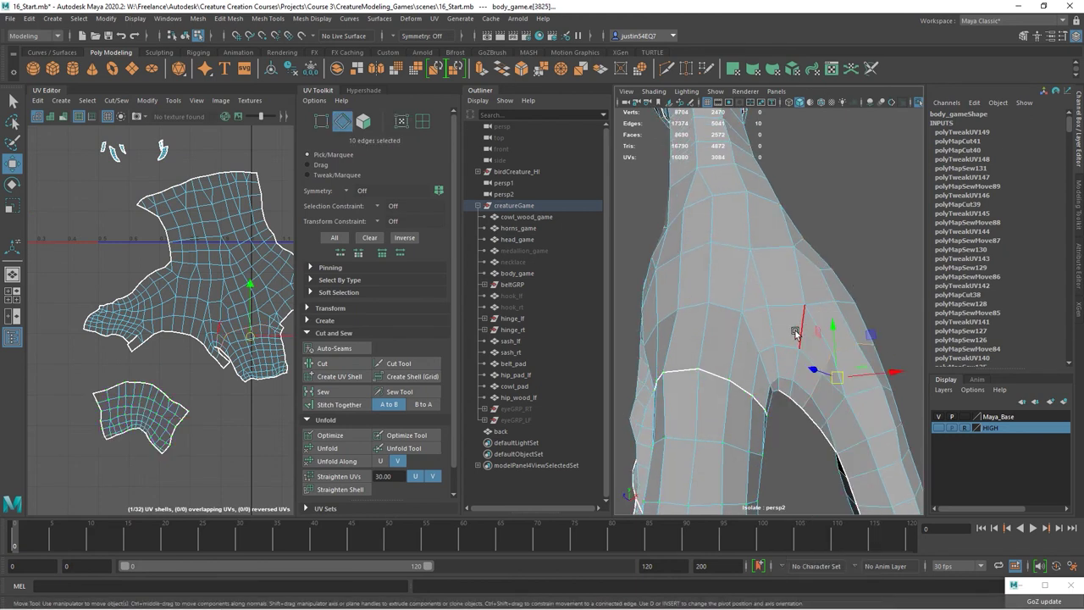
Select an arm edge loop, drop one extra edge, and cut it with Ctrl+X
double_click(782, 382, "shift")
left_click_drag(781, 382, 713, 364, "alt")
left_click_drag(794, 462, 728, 381, "alt")
left_click(774, 367, "ctrl")
key("ctrl+x")
Select a finger edge loop in the UV view and an edge between the fingers
scroll(144, 409, "up", 2)
key("F10")
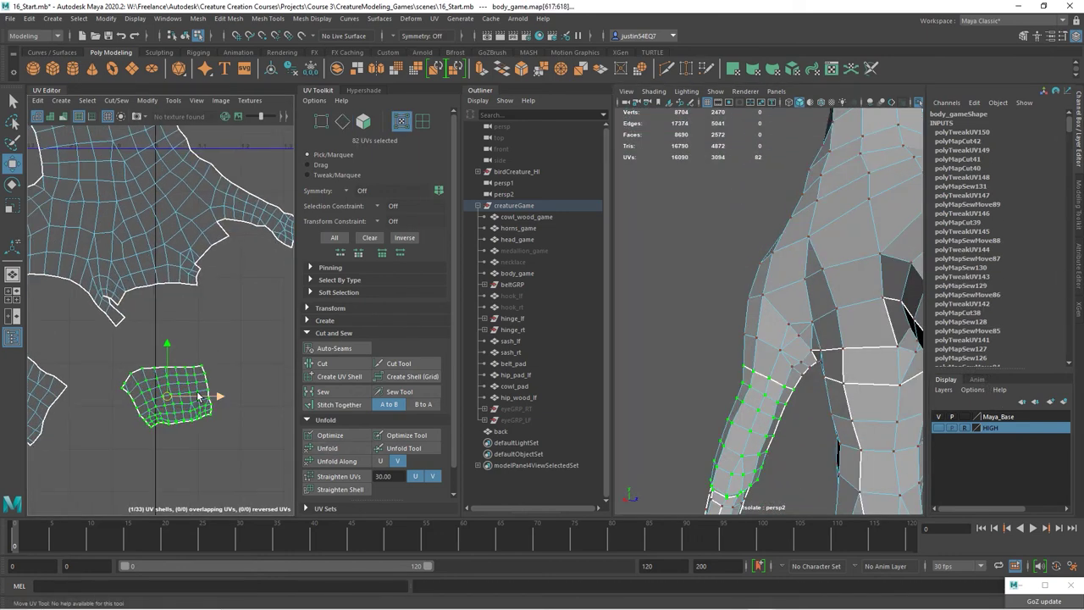
double_click(202, 406)
middle_click_drag(126, 357, 193, 333, "alt")
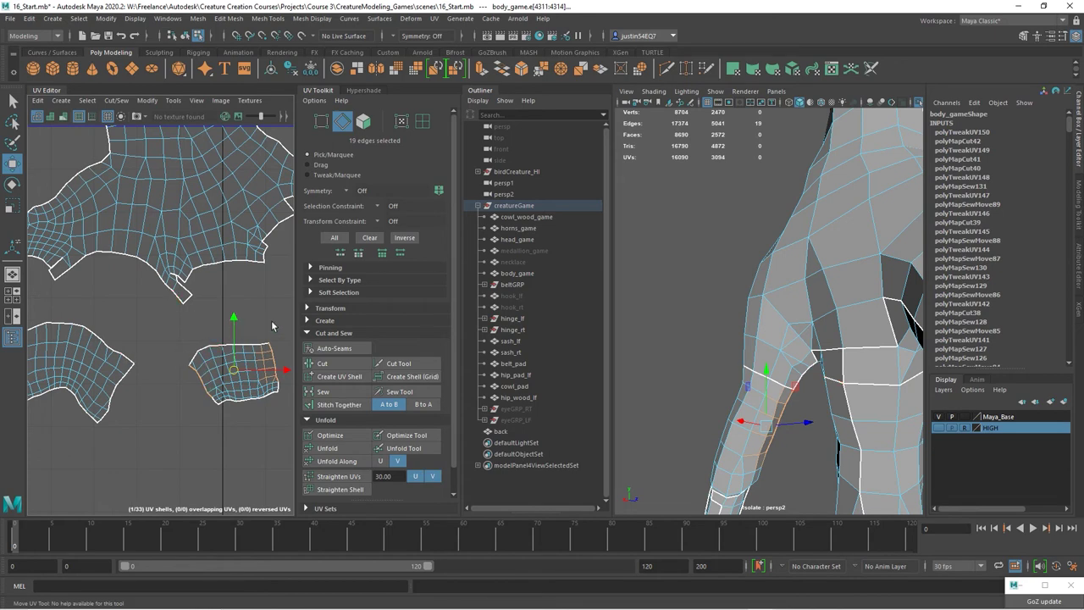
middle_click_drag(272, 325, 181, 362, "alt")
scroll(806, 390, "down", 4)
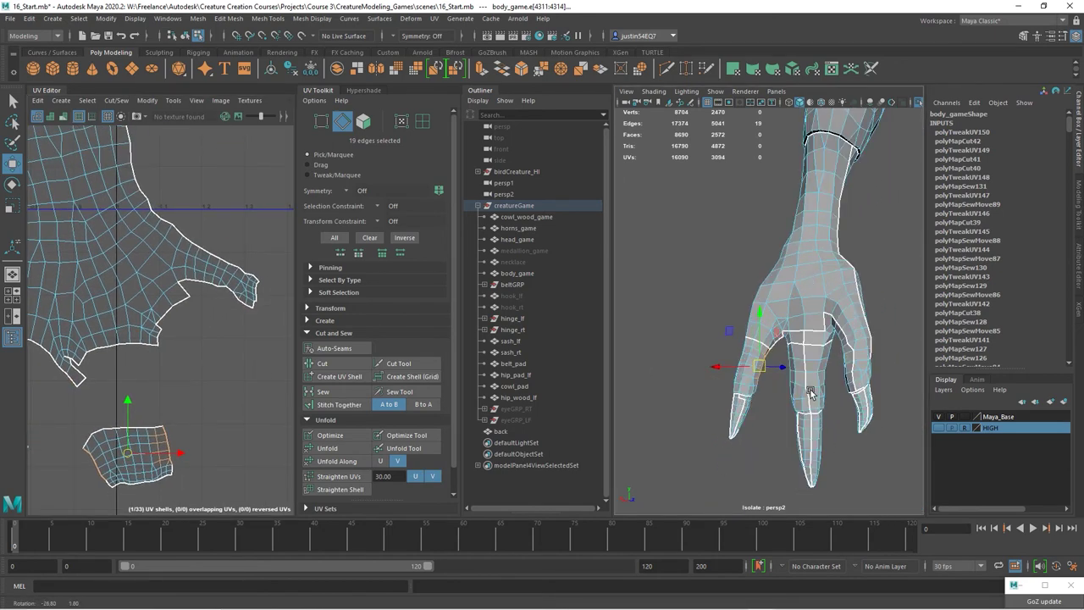
scroll(809, 394, "up", 4)
scroll(722, 363, "up", 3)
left_click(725, 350)
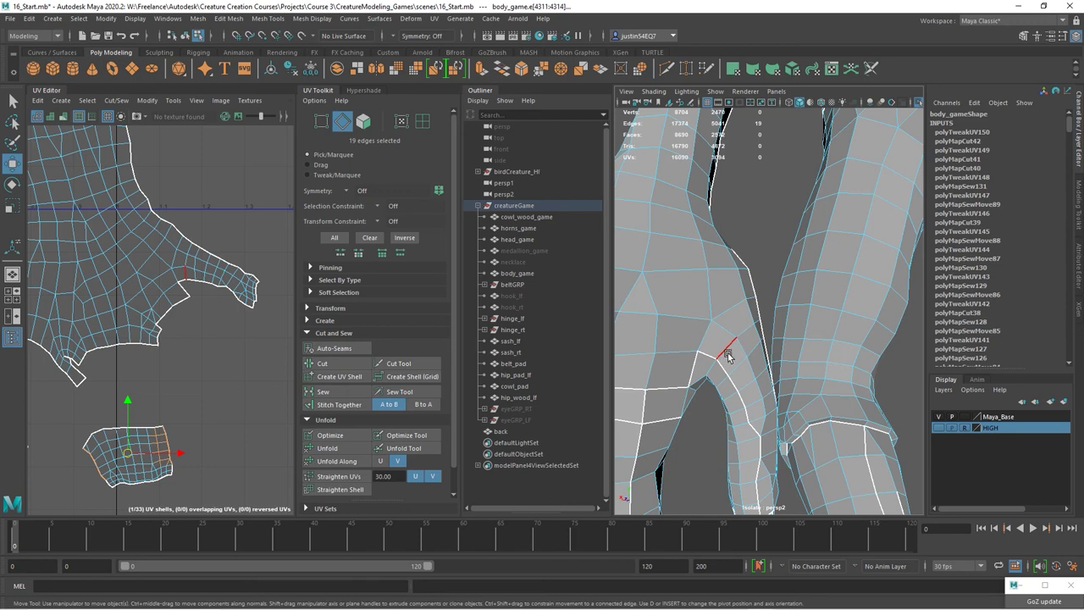
scroll(725, 350, "down", 3)
scroll(726, 350, "up", 5)
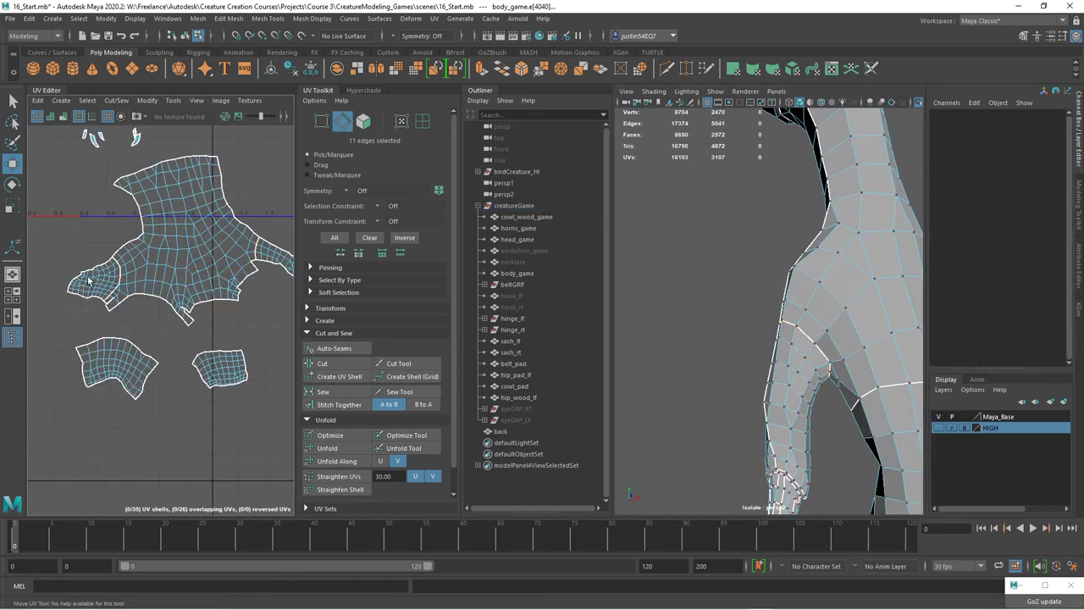
Slide and rotate the finger shell upright, move-and-sew its pieces together, and unfold it
left_click_drag(269, 366, 296, 366)
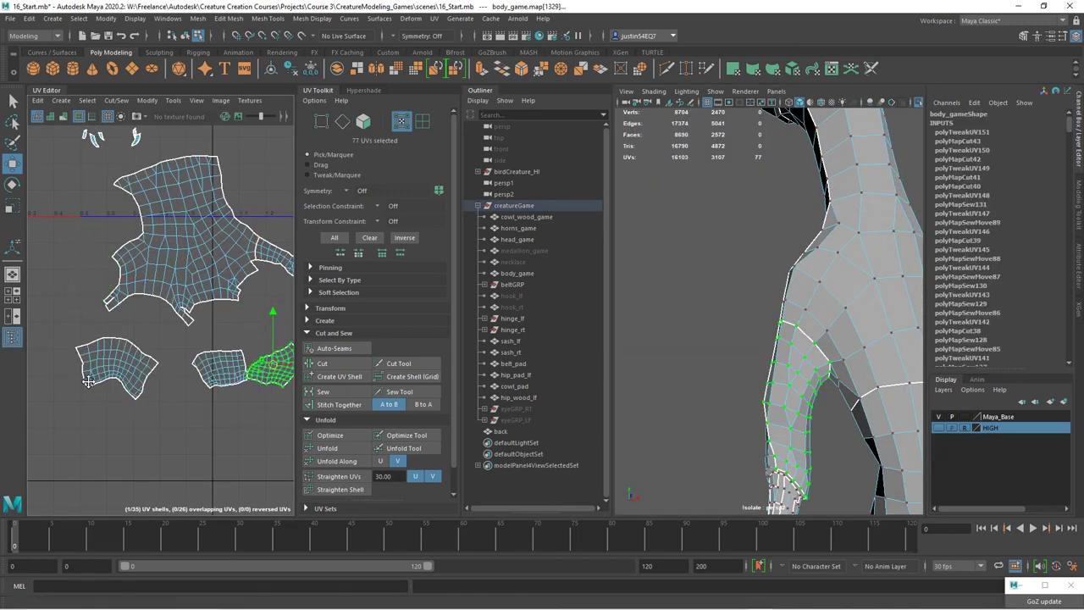
middle_click_drag(297, 364, 208, 346, "alt")
left_click_drag(178, 343, 140, 337)
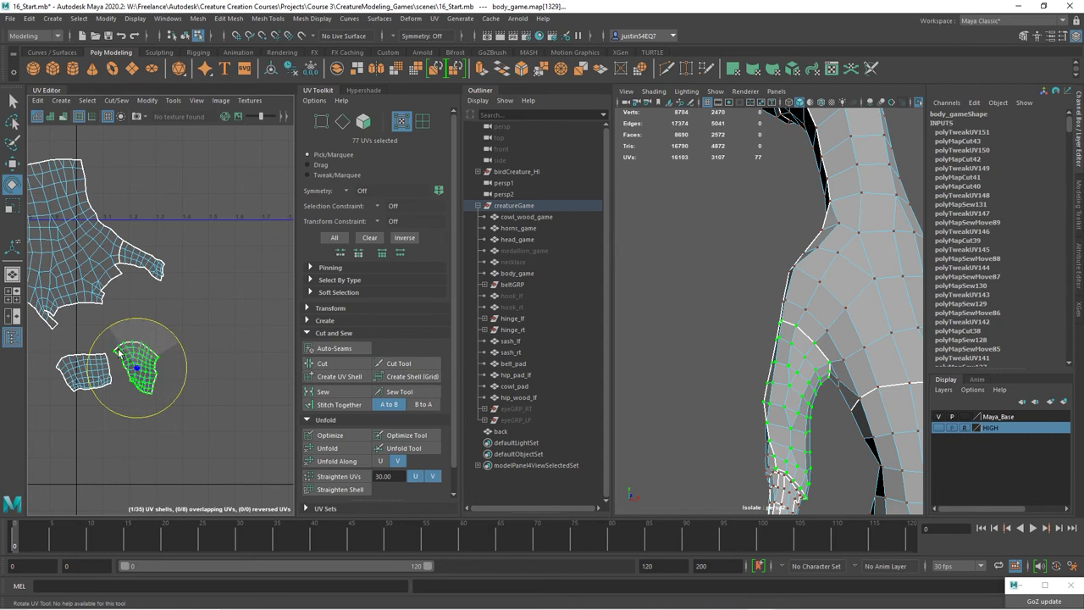
scroll(167, 366, "up", 3)
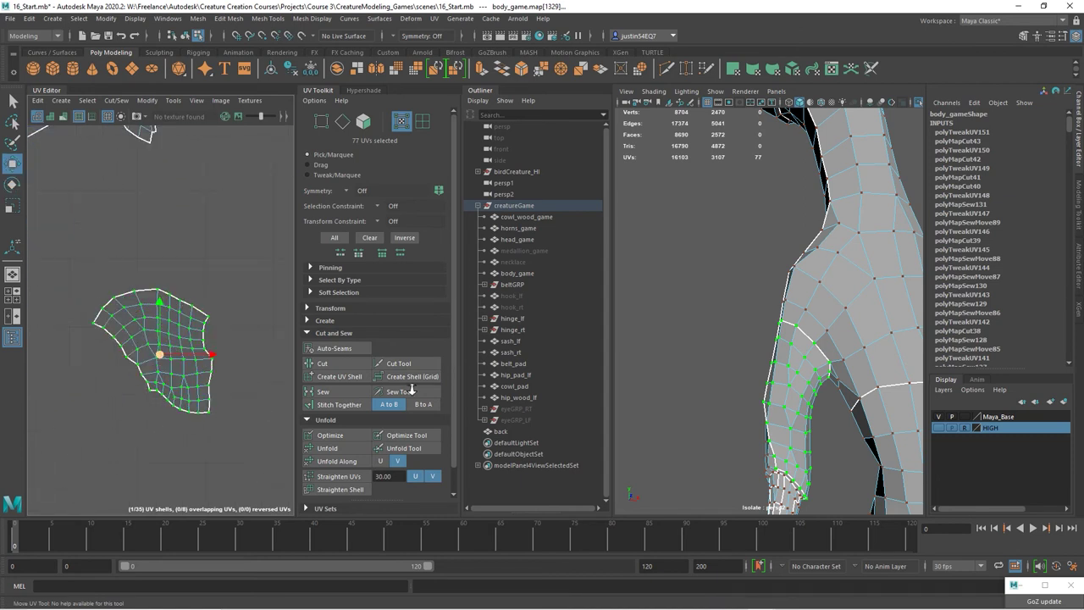
right_click_drag(100, 341, 201, 377, "shift")
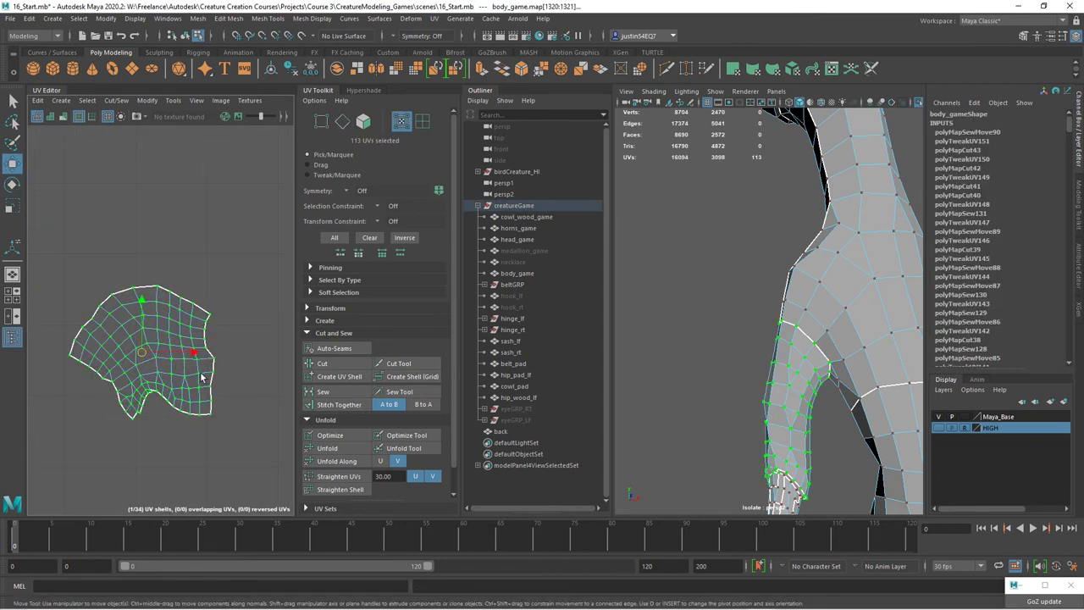
left_click(327, 448)
Sew the loose piece onto the finger shell, cut its tip open, and unfold twice
key("F10")
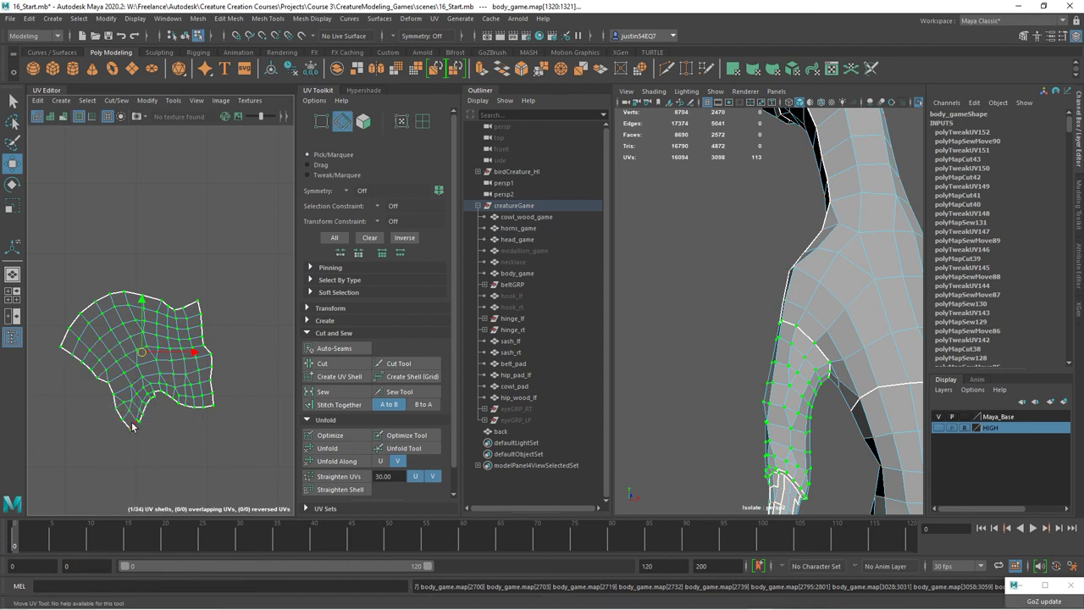
left_click(132, 423)
right_click_drag(132, 425, 221, 410, "shift")
scroll(202, 381, "up", 3)
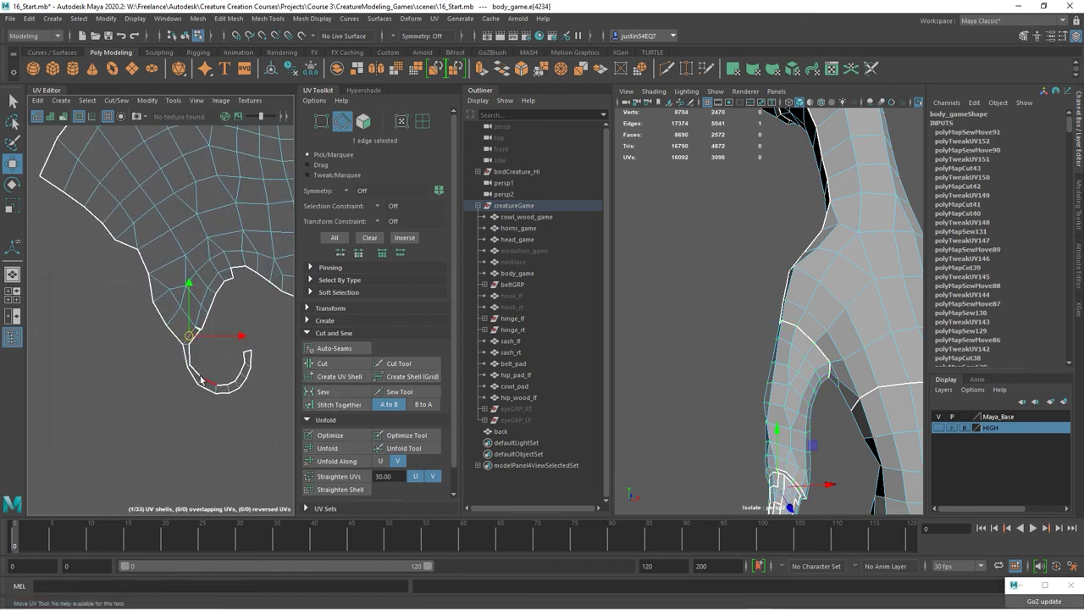
left_click(321, 362)
middle_click_drag(261, 279, 195, 323, "alt")
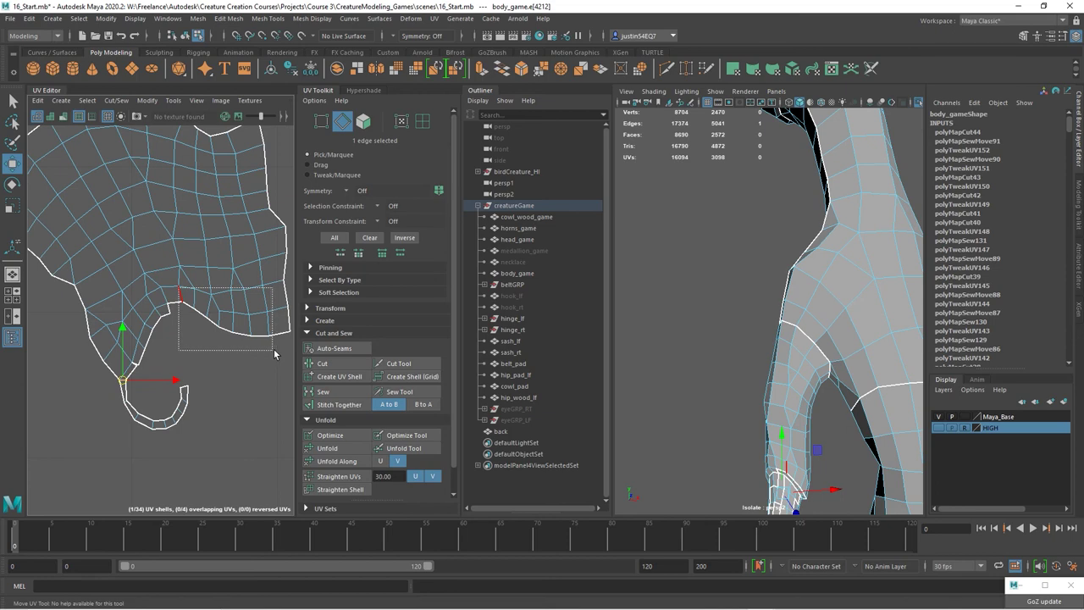
left_click_drag(274, 354, 275, 354)
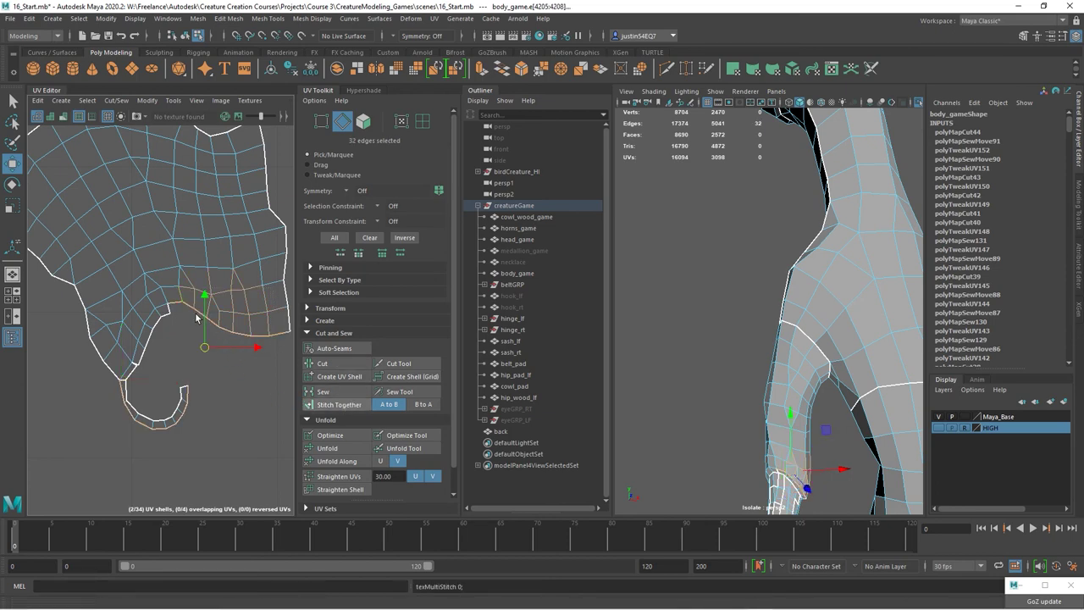
left_click(327, 448)
scroll(157, 298, "down", 3)
scroll(180, 315, "up", 2)
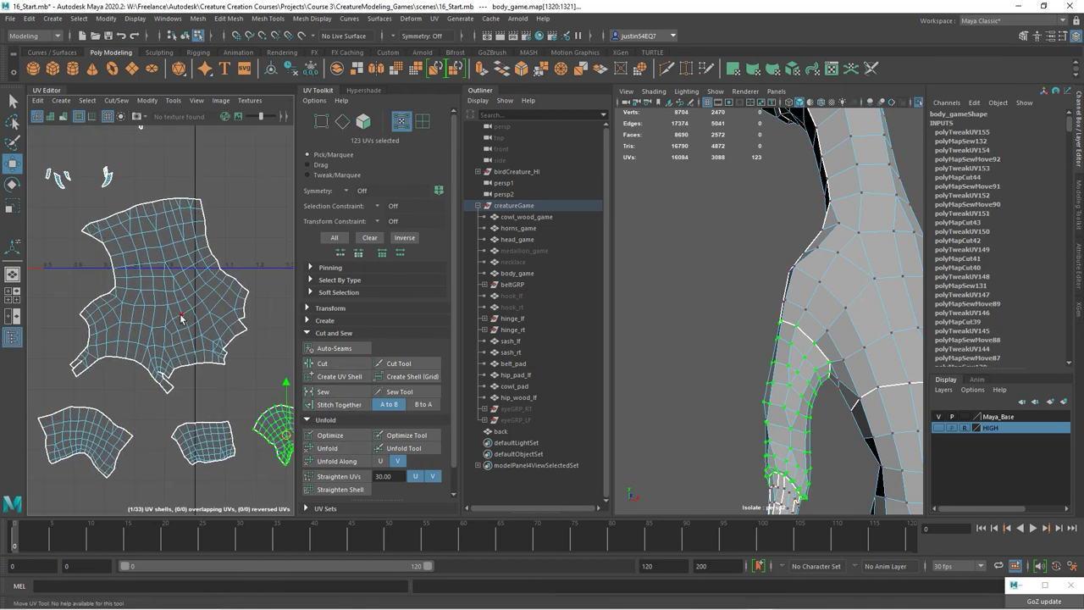
left_click(327, 448)
key("F10")
scroll(216, 410, "up", 5)
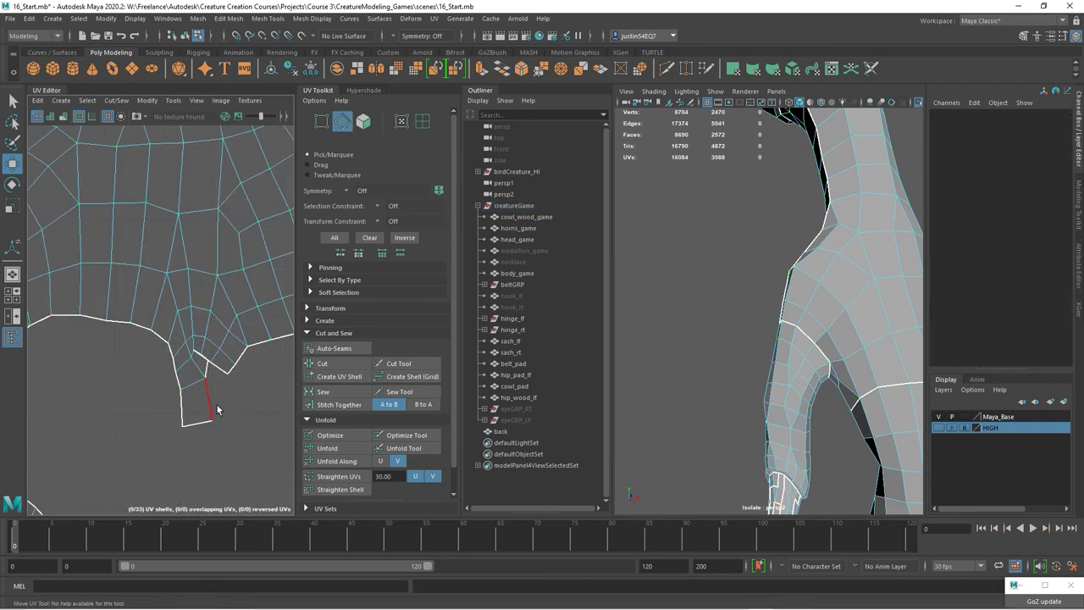
scroll(252, 419, "down", 3)
left_click_drag(720, 364, 773, 426, "alt")
scroll(236, 423, "down", 4)
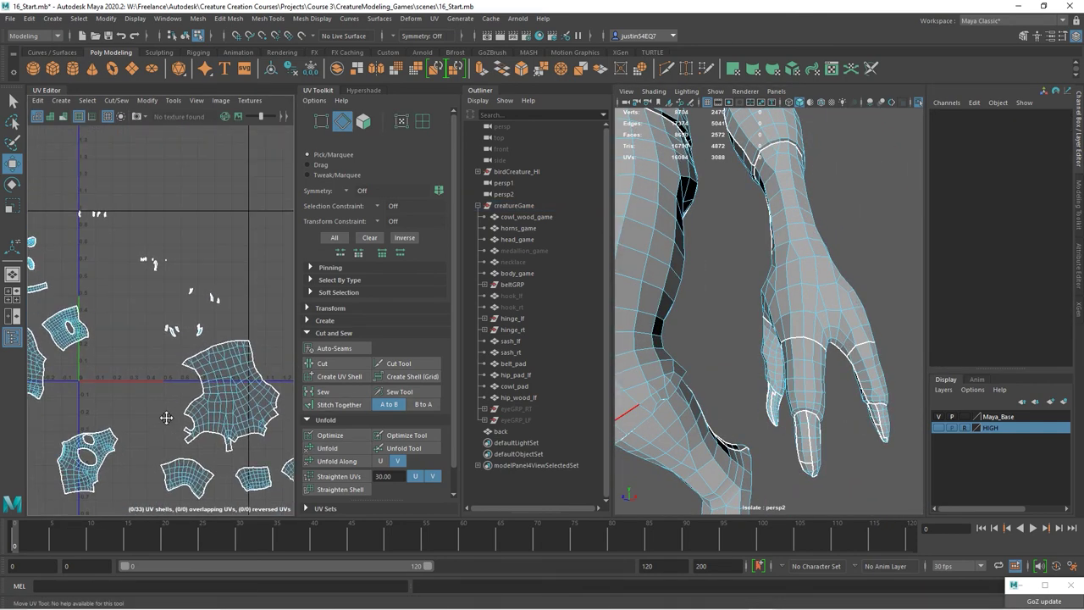
middle_click_drag(241, 440, 252, 407, "alt")
scroll(251, 407, "up", 2)
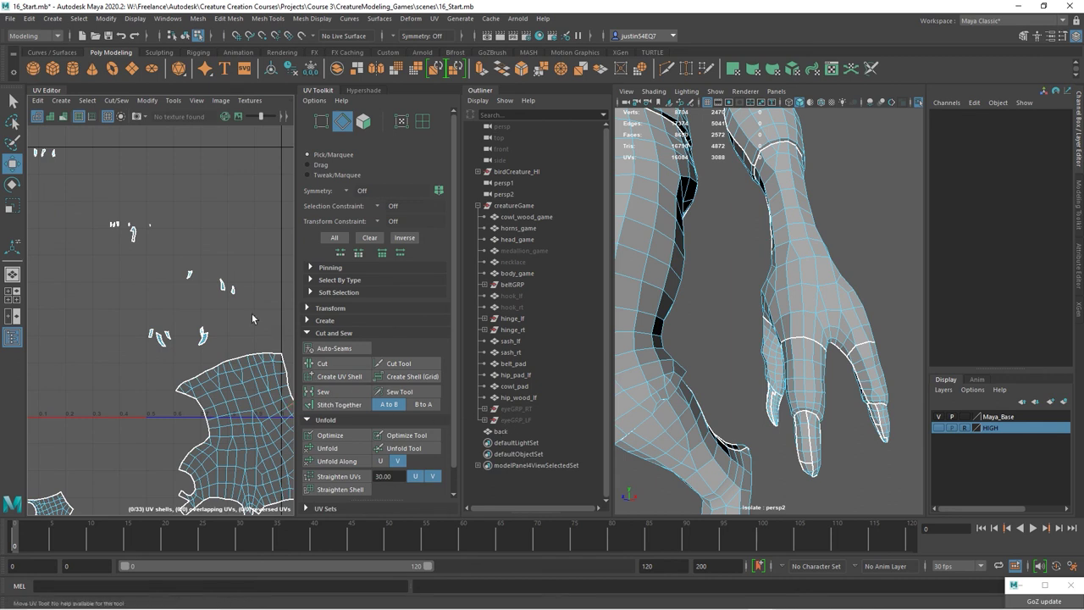
scroll(147, 329, "up", 5)
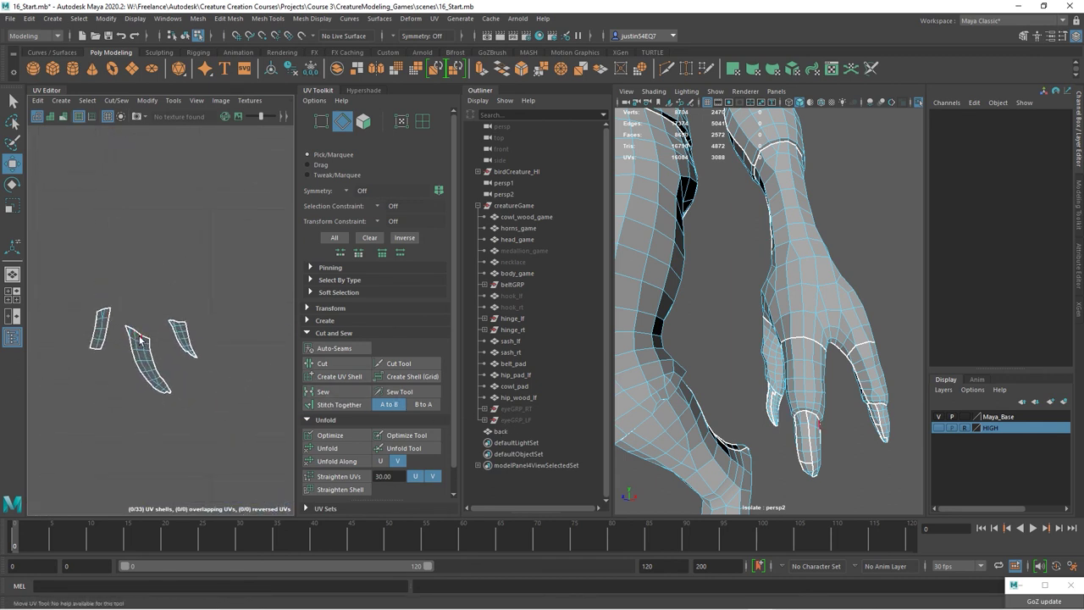
Stitch the left and middle claw shells together along their matching seam edges
left_click_drag(121, 373, 150, 355)
right_click_drag(150, 355, 192, 394, "shift")
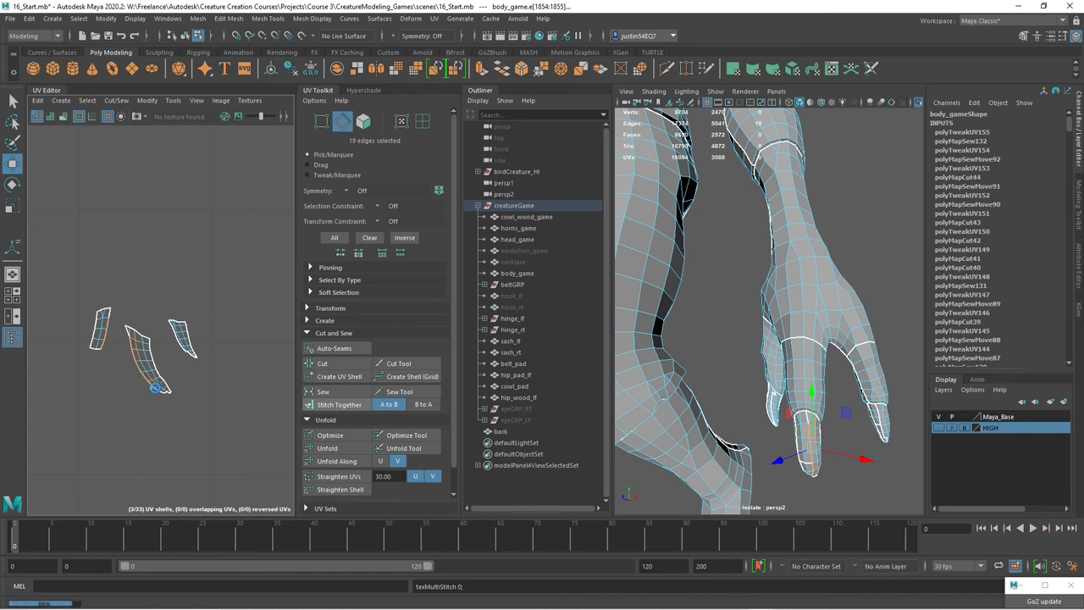
left_click(337, 403)
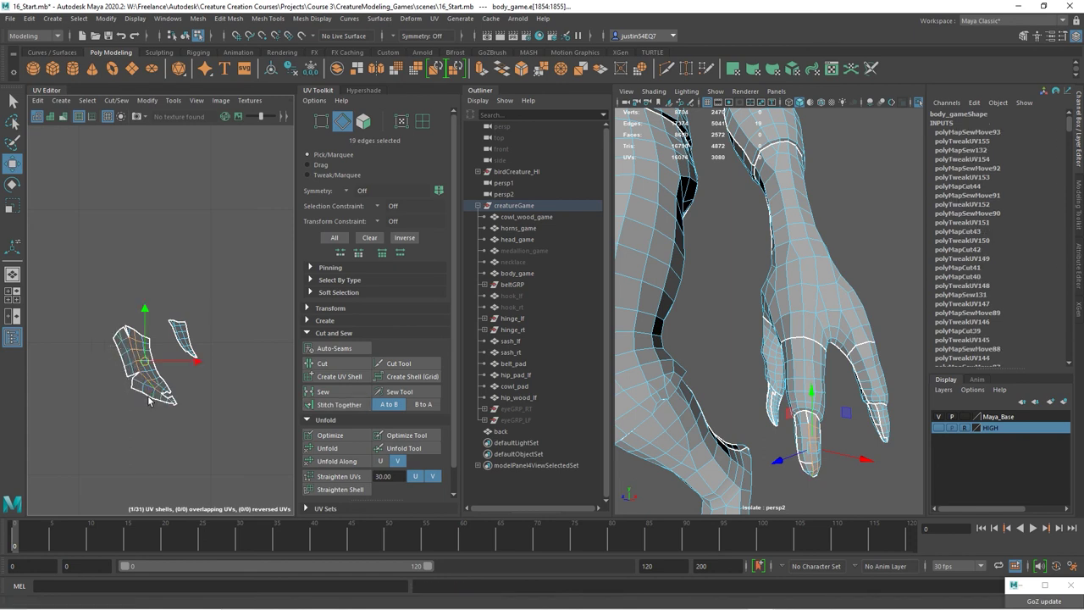
double_click(149, 400)
left_click(318, 405)
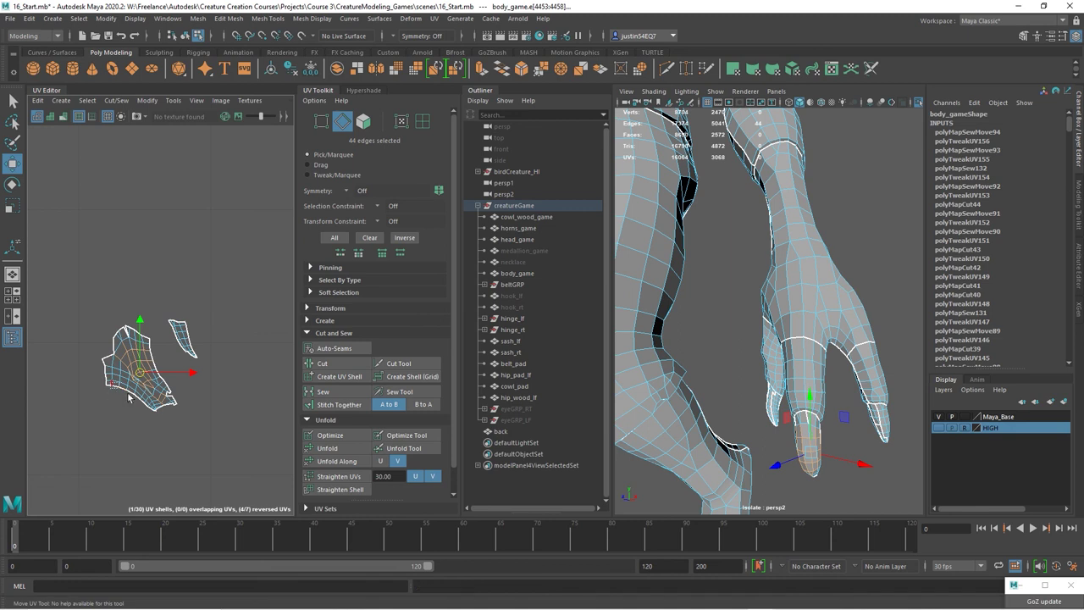
left_click(339, 405)
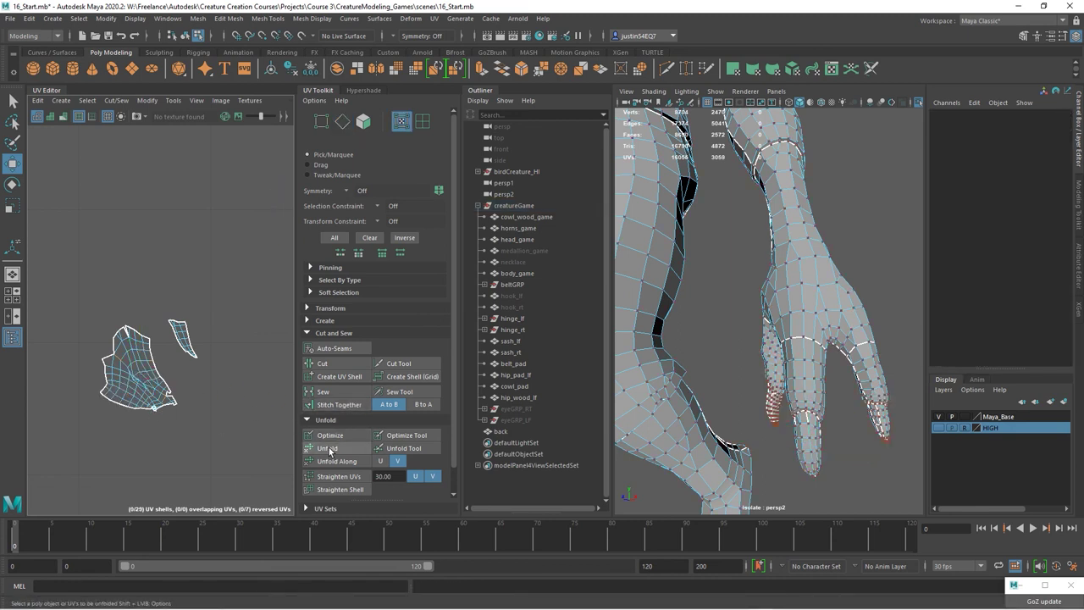
Select the claw shell and sew its open seam edge closed
double_click(131, 372)
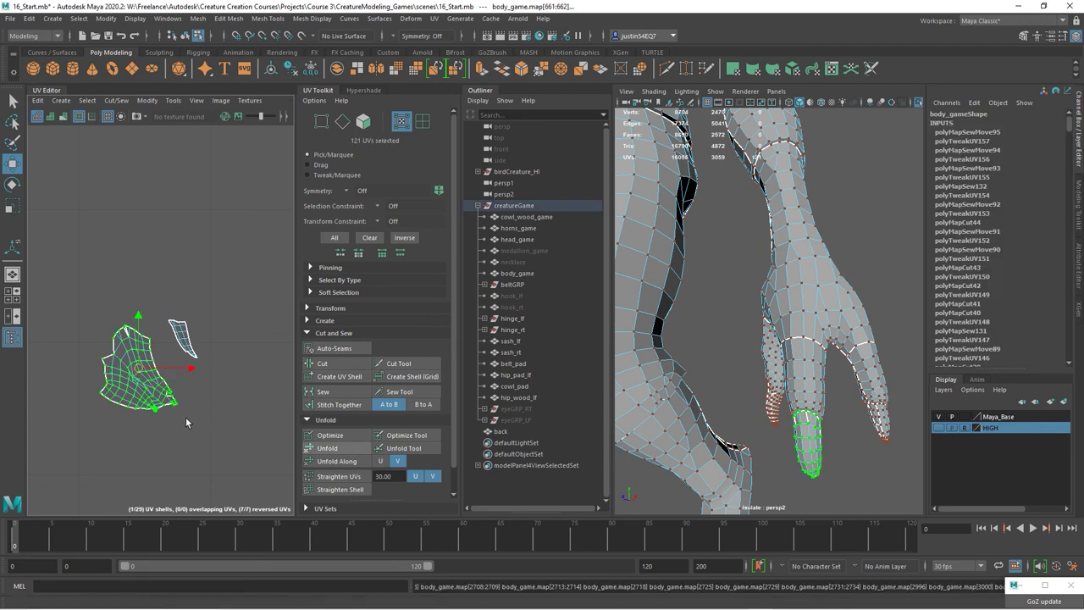
scroll(114, 395, "up", 3)
left_click(126, 315)
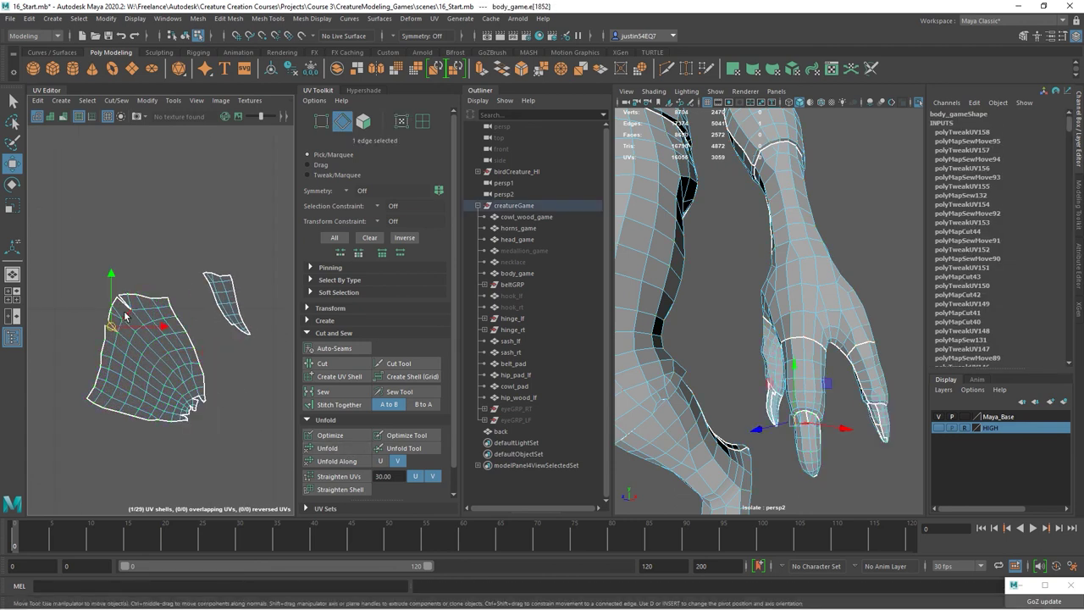
left_click(322, 392)
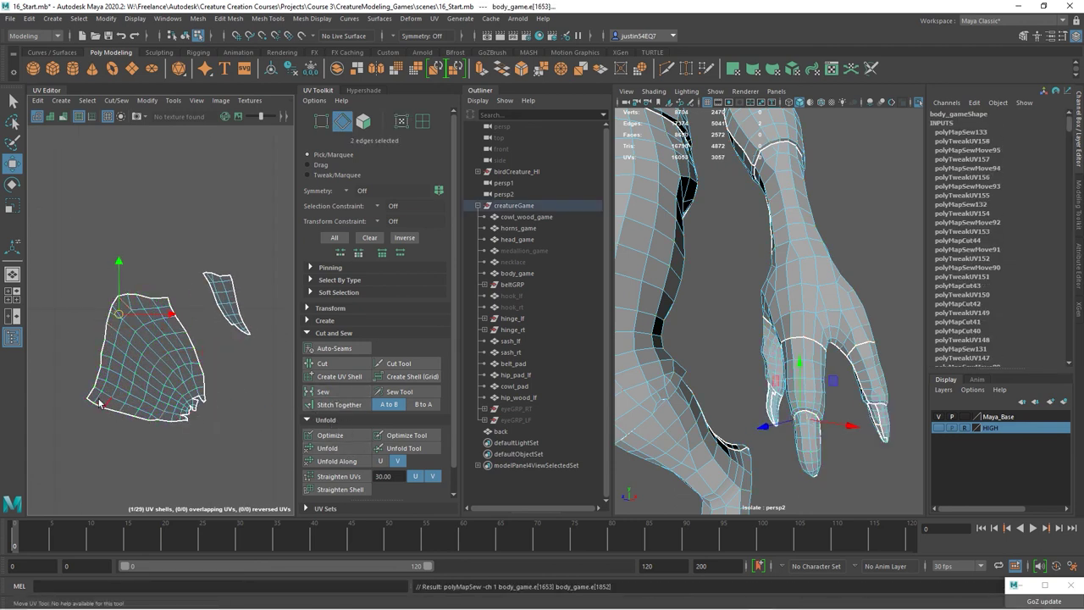